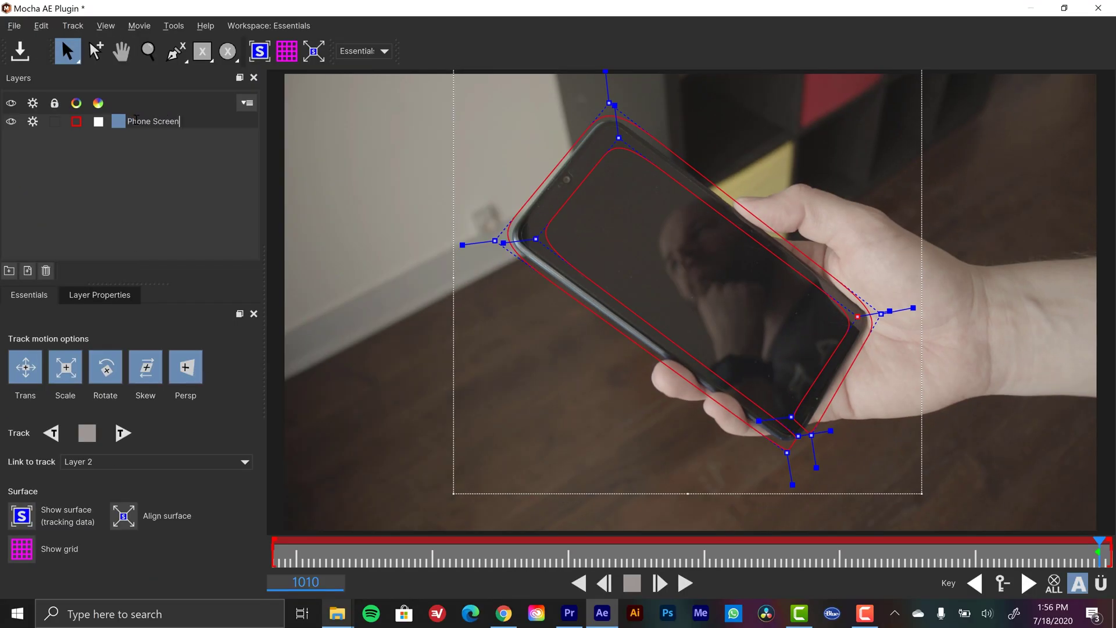
Confirm the Phone Screen name and run a backward track on it through the clip
key("Return")
key("z")
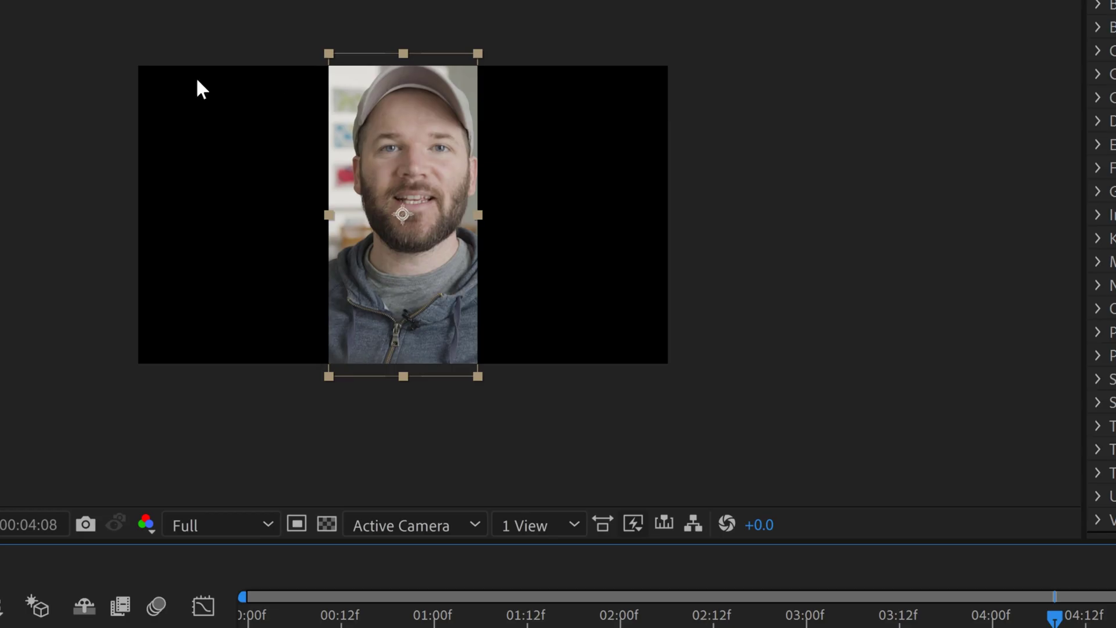
right_click(416, 142)
mouse_move(552, 257)
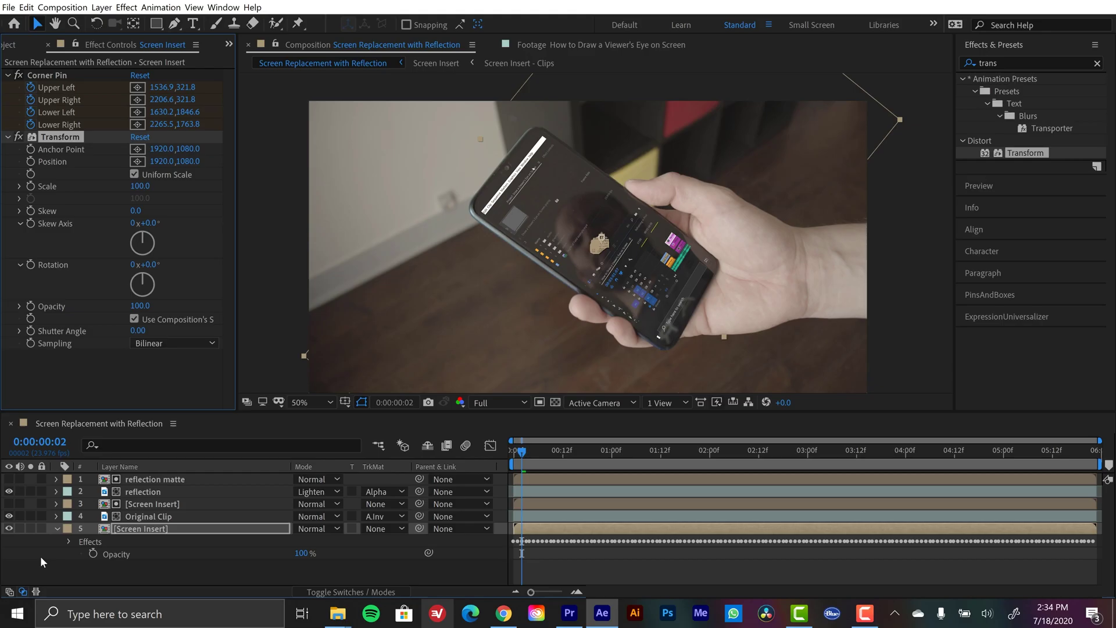
Solo Screen Insert, then Original Clip, and finally only the reflection layer
left_click(31, 528)
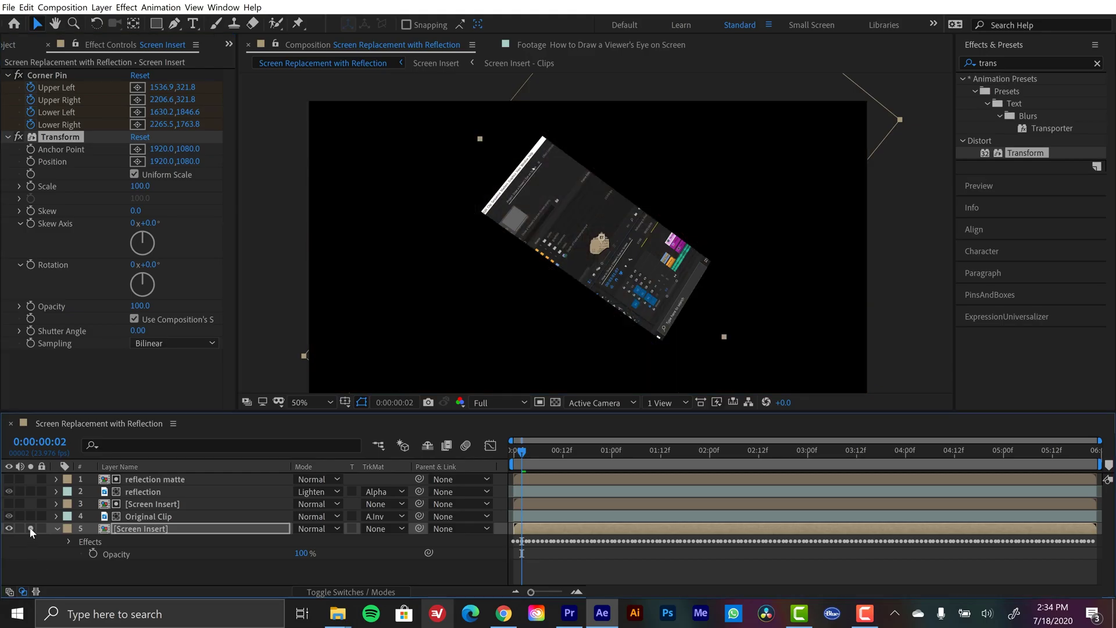
left_click(31, 529)
left_click(30, 515)
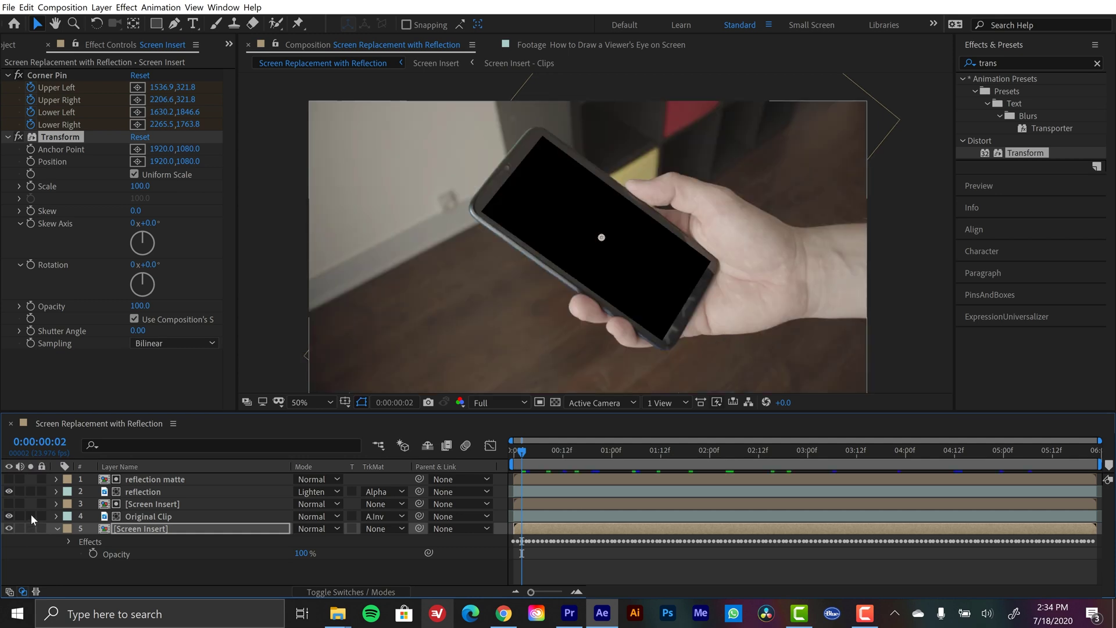
left_click(30, 515)
left_click(30, 491)
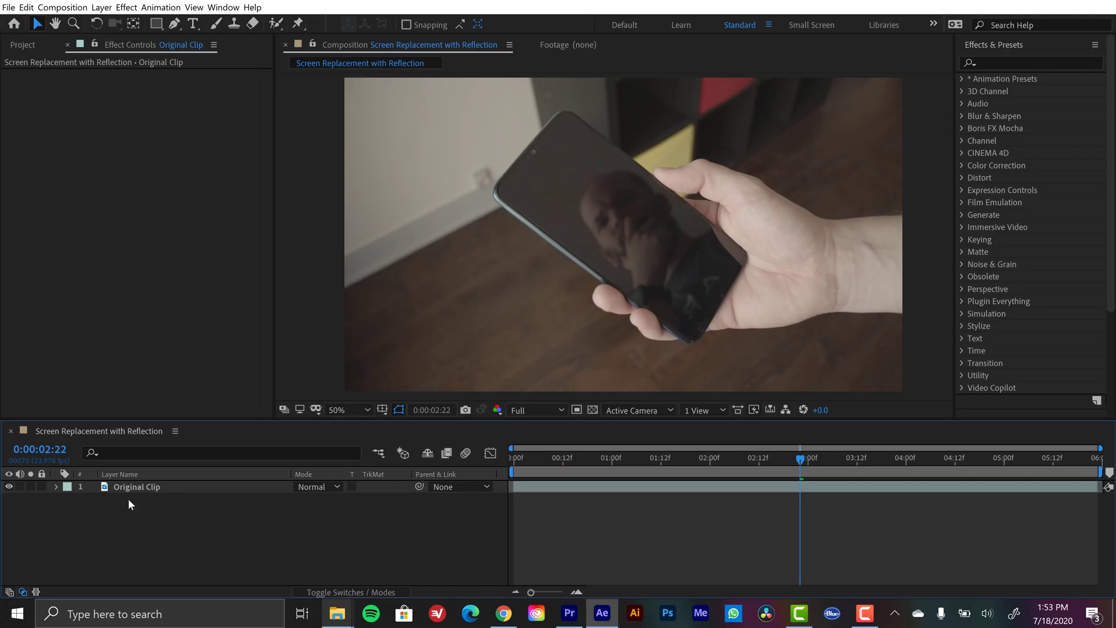
Select Original Clip, return to 0:00:00:00, and play then stop a preview
left_click(131, 485)
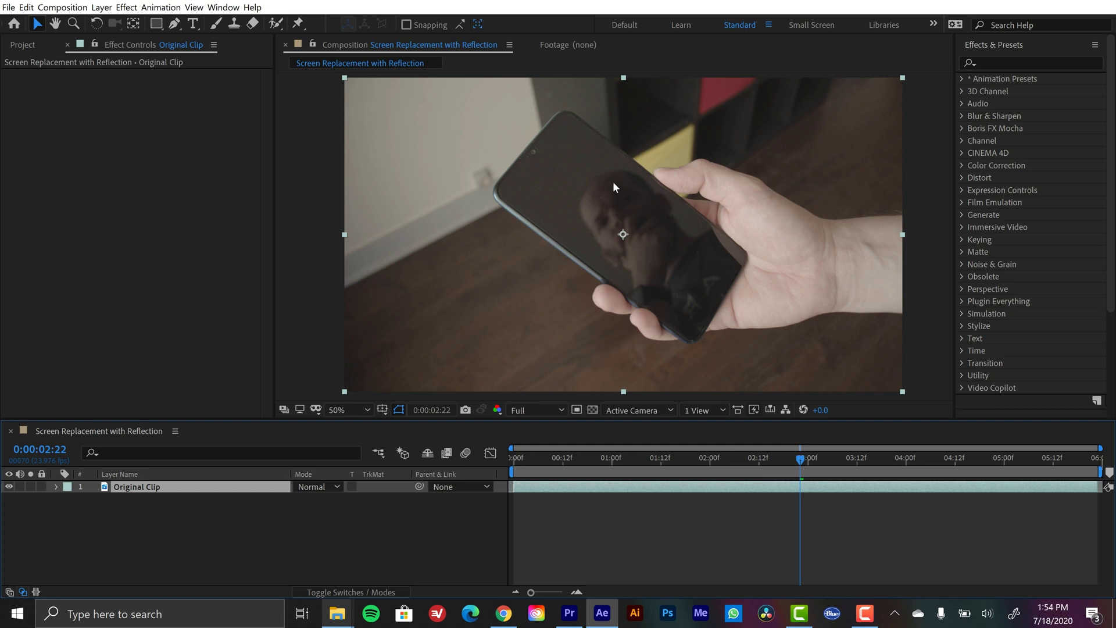
left_click_drag(682, 462, 514, 465)
key("space")
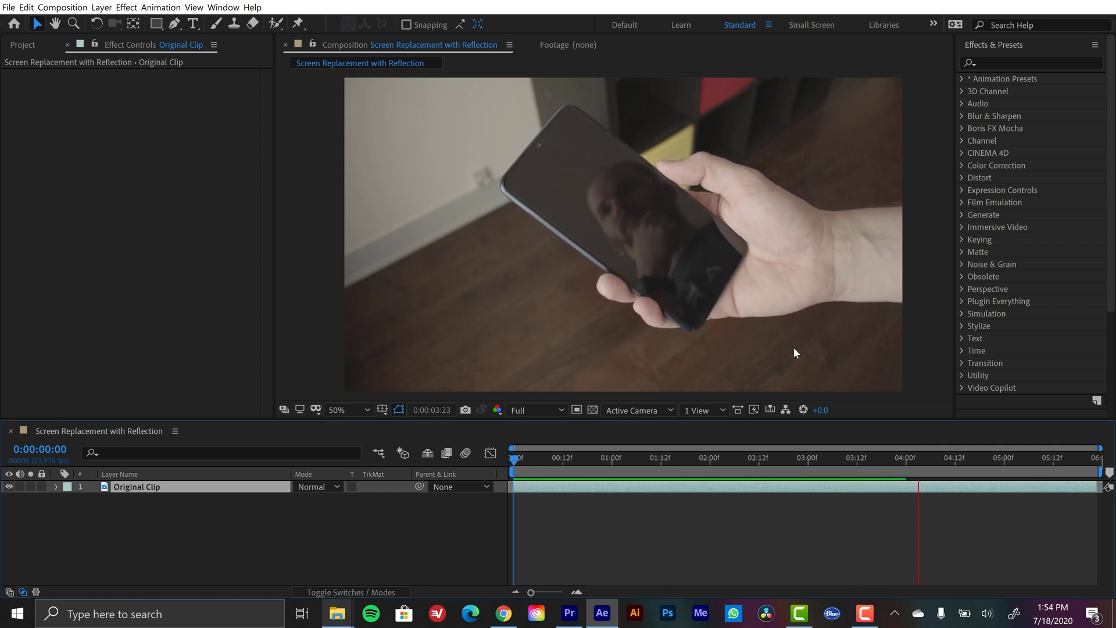
key("space")
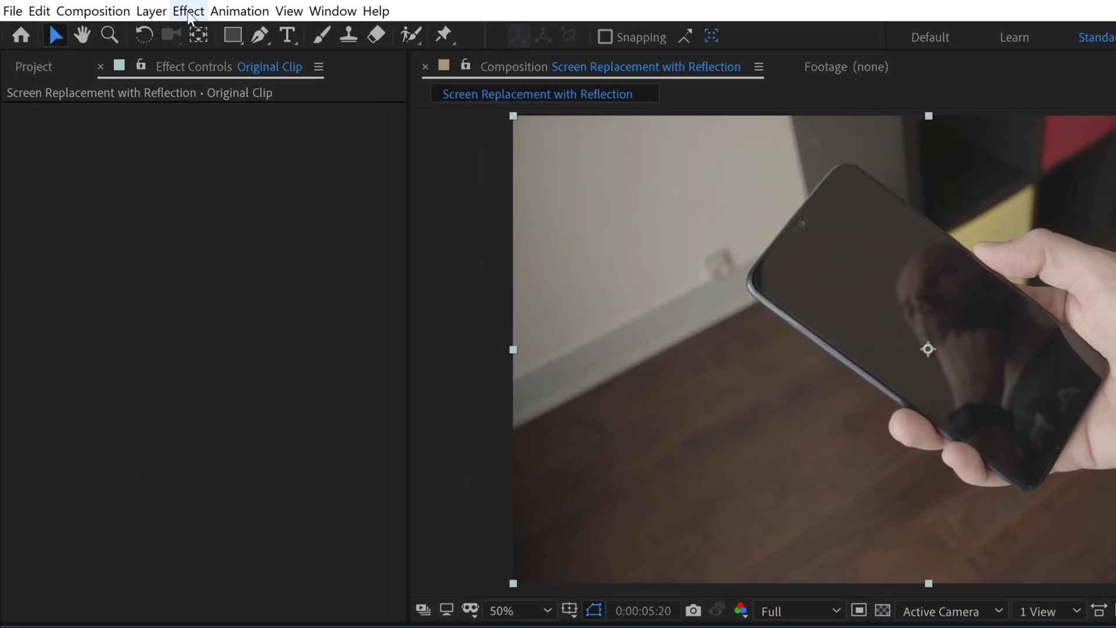
Apply Effect > Boris FX Mocha > Mocha AE to the Original Clip layer
left_click(126, 7)
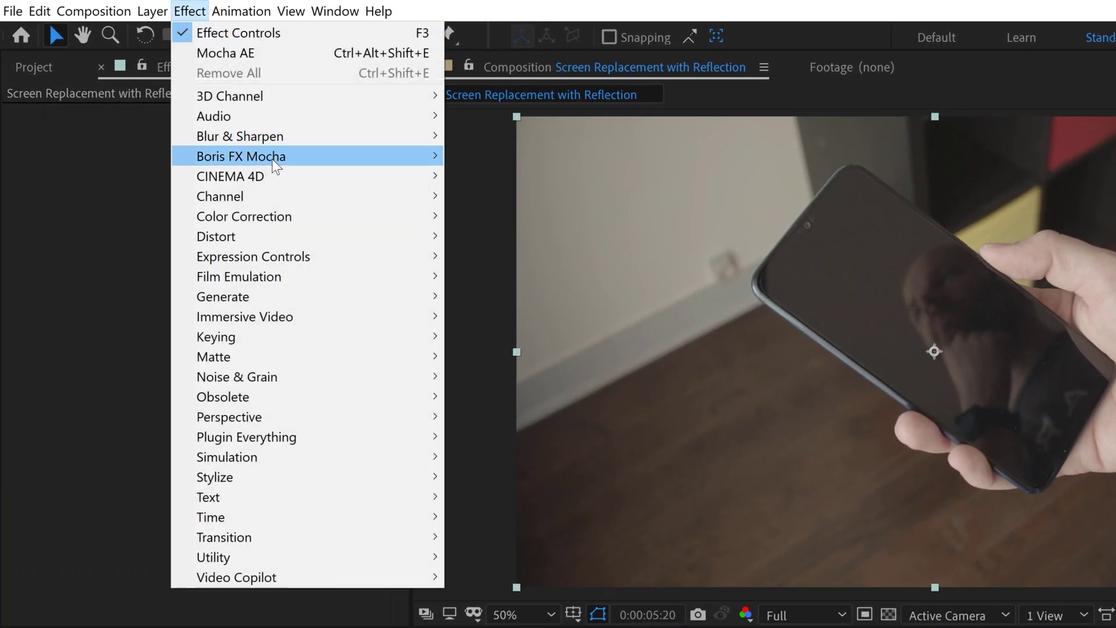
mouse_move(272, 159)
left_click(496, 158)
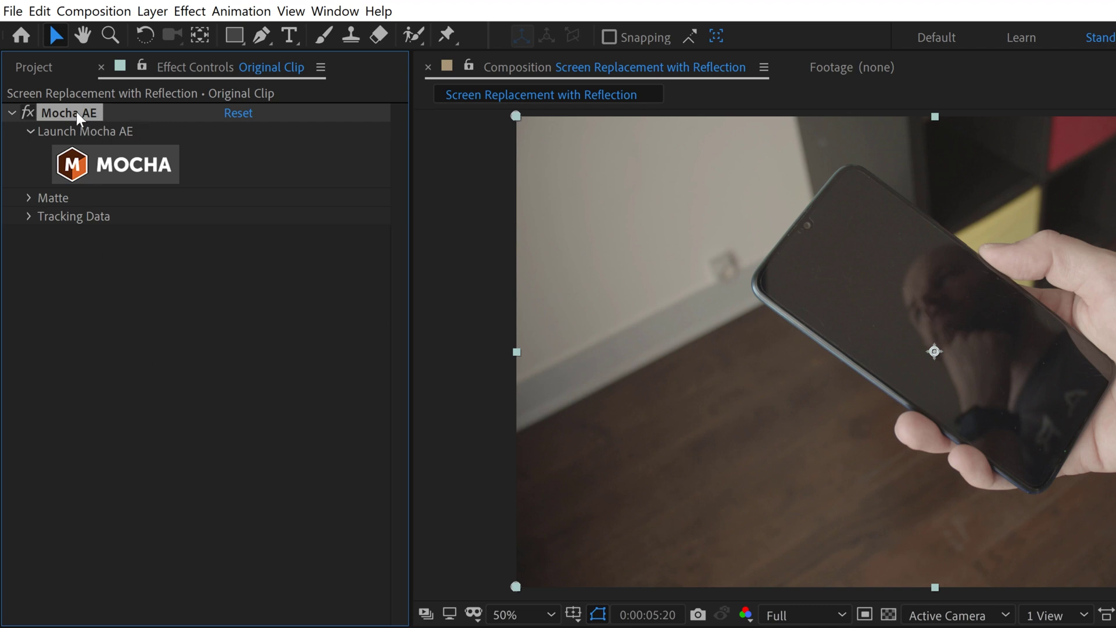
Locate Mocha AE in the Effects & Presets browser and launch the Mocha tracker
left_click(335, 11)
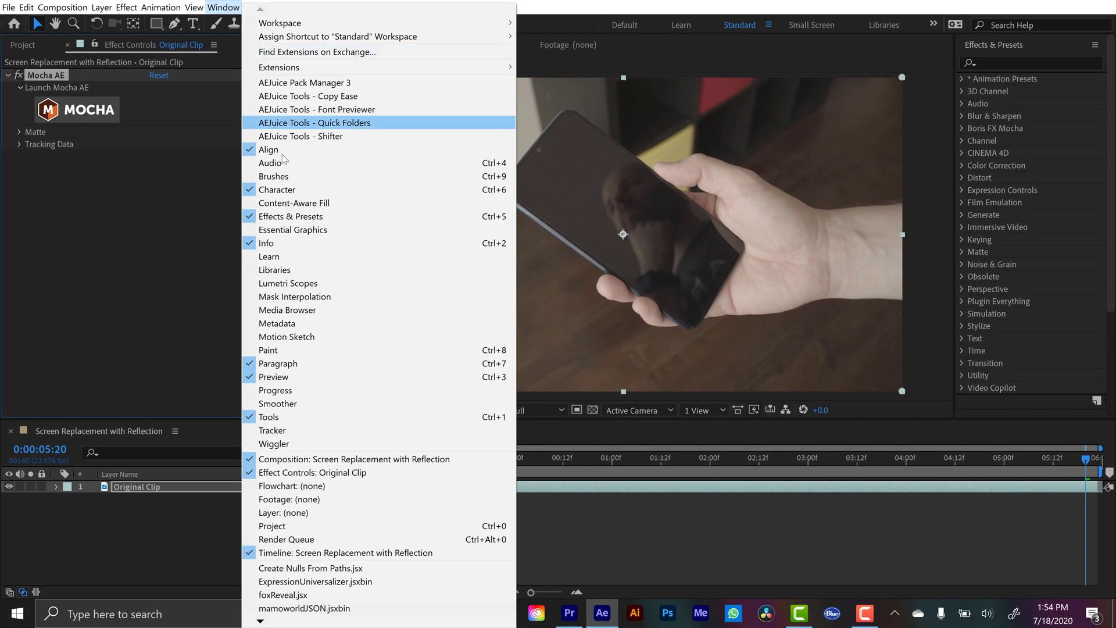
left_click(111, 293)
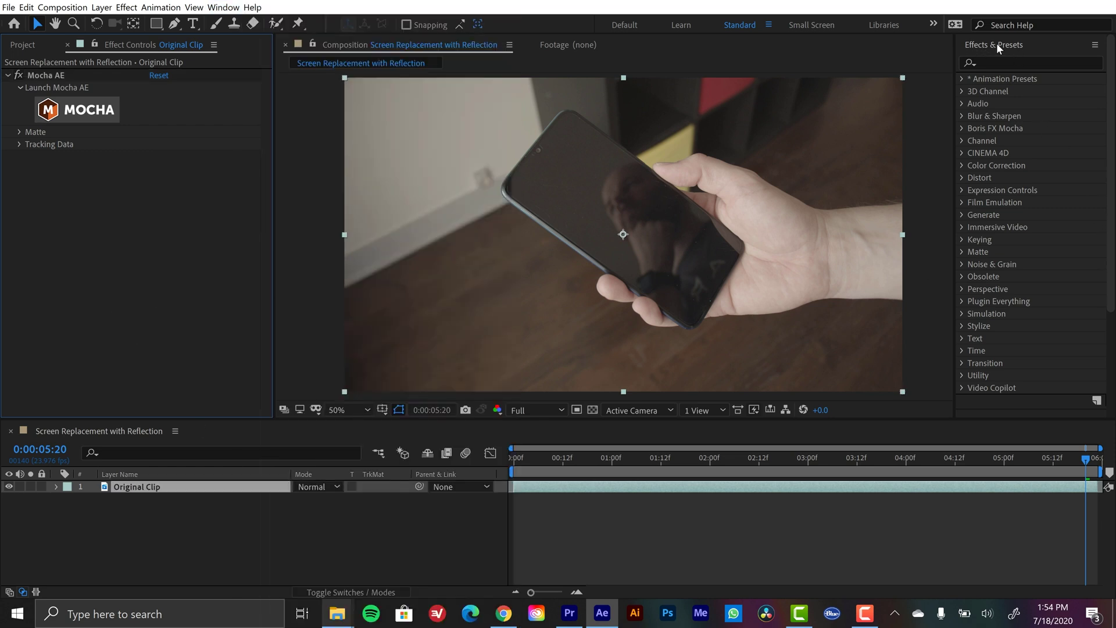
left_click(961, 126)
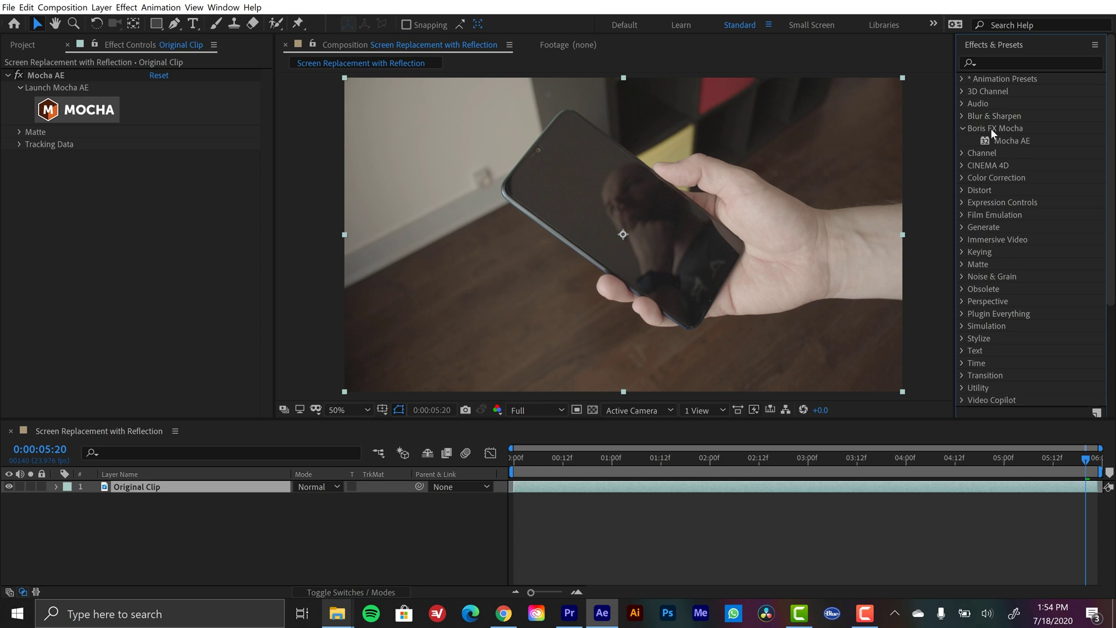
left_click(962, 128)
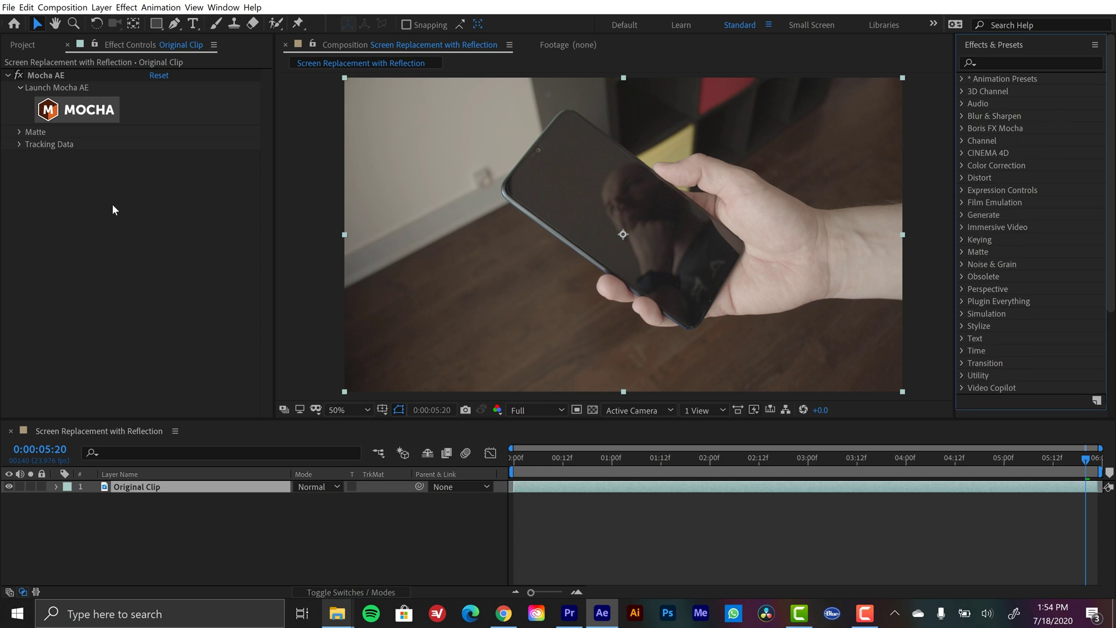
left_click(96, 109)
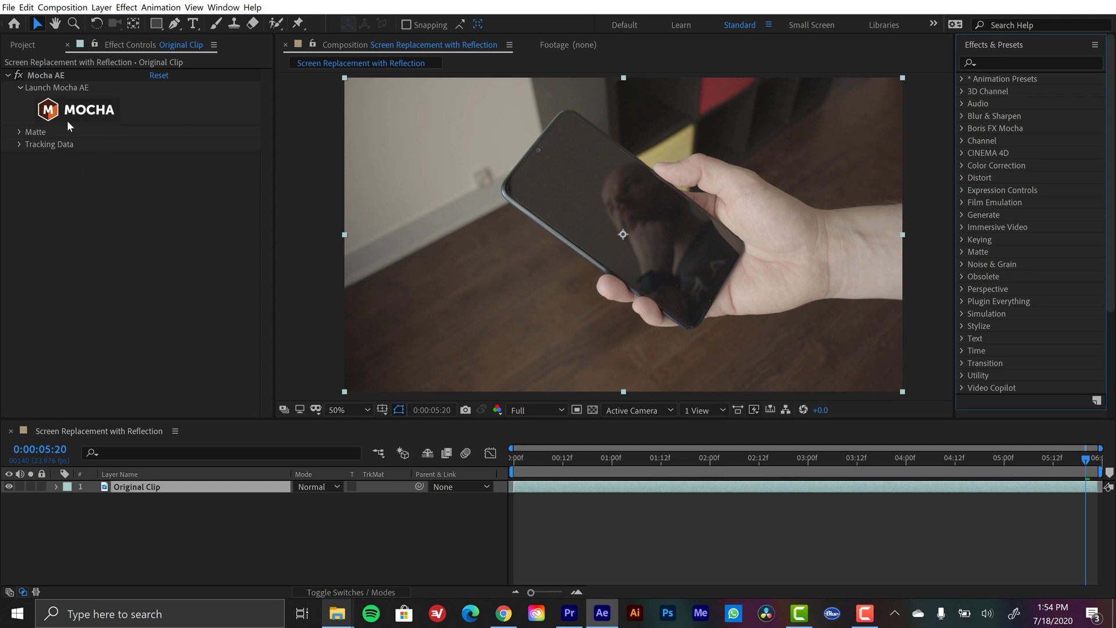
Open the clip in Mocha, keep the Essentials workspace, and pick the X-Spline tool
left_click(96, 110)
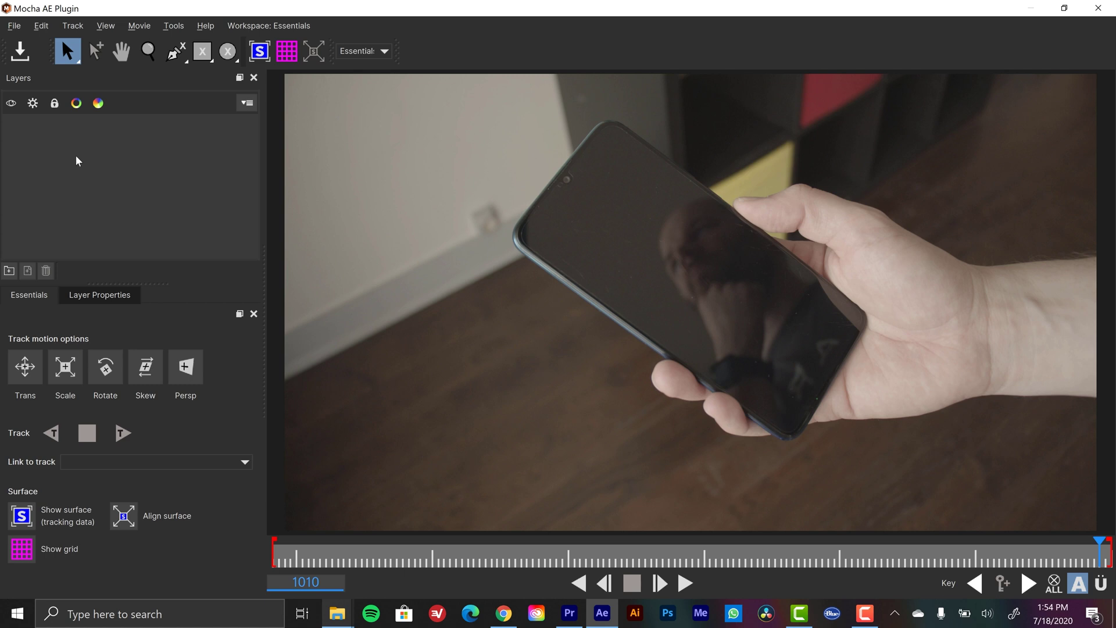
left_click(367, 51)
left_click(475, 43)
left_click(174, 51)
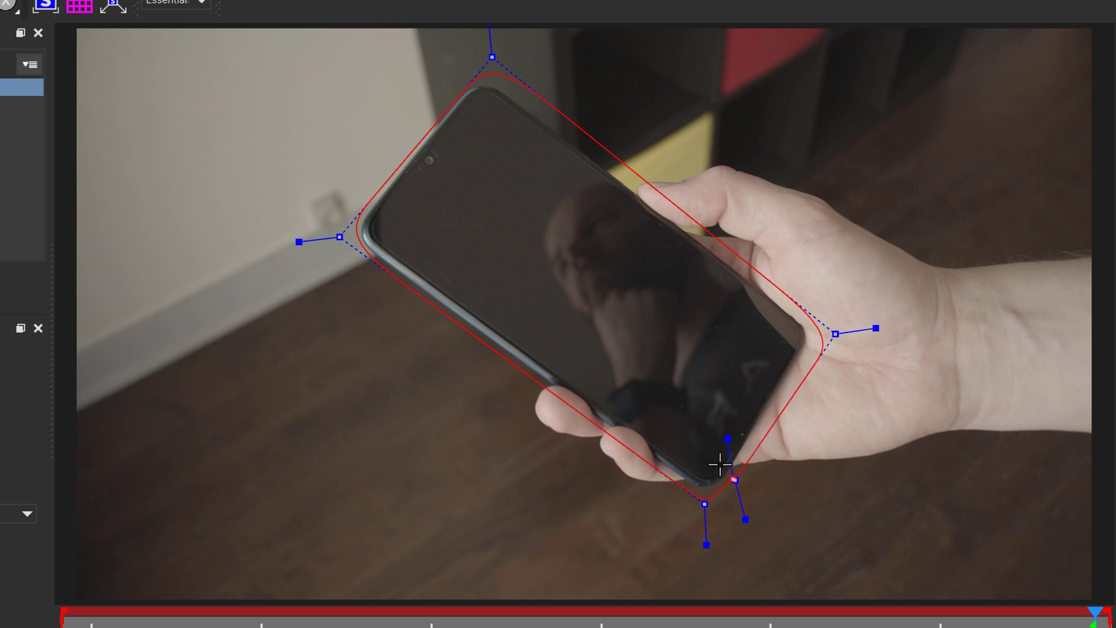
Shape the outer spline's lower corner and draw a closed inner shape along the screen edge
left_click_drag(708, 456, 782, 335)
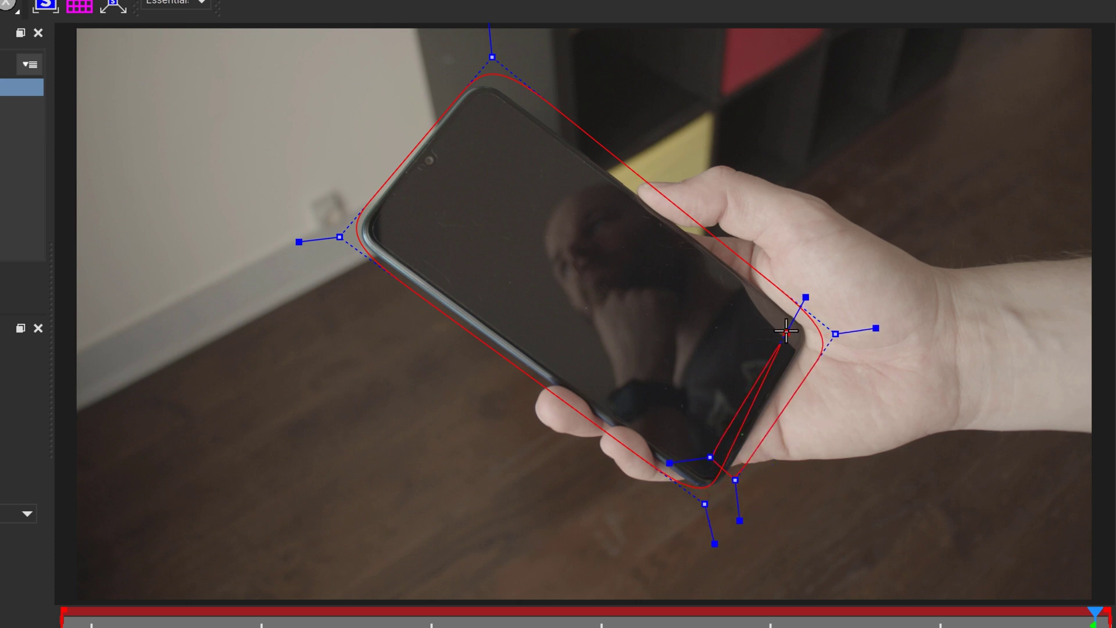
left_click(786, 330)
left_click(494, 116)
left_click(396, 235)
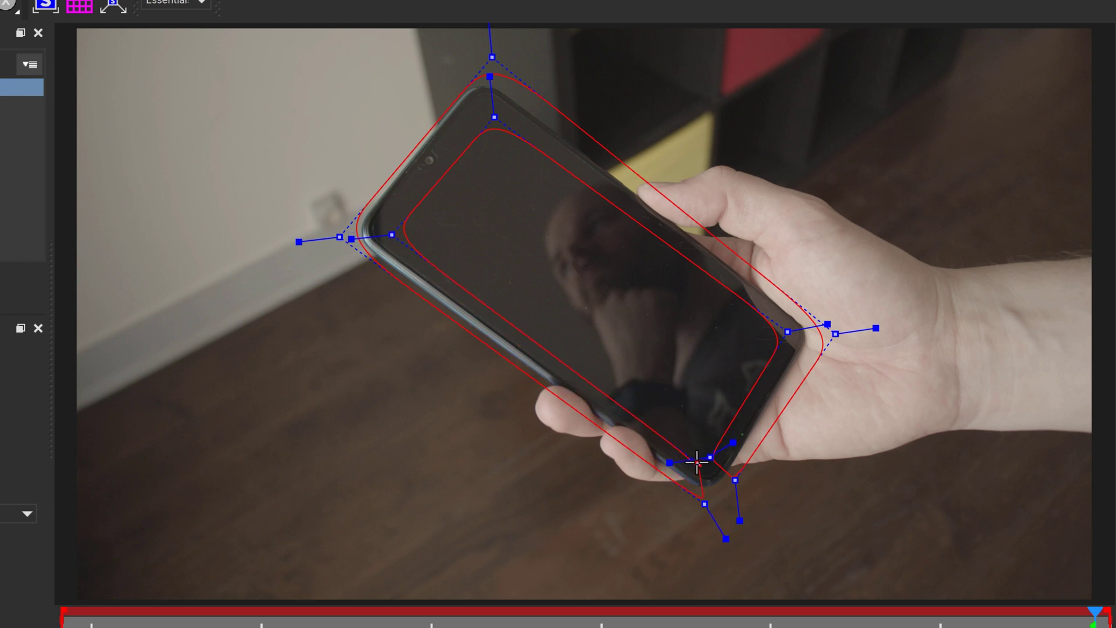
left_click_drag(692, 458, 706, 501)
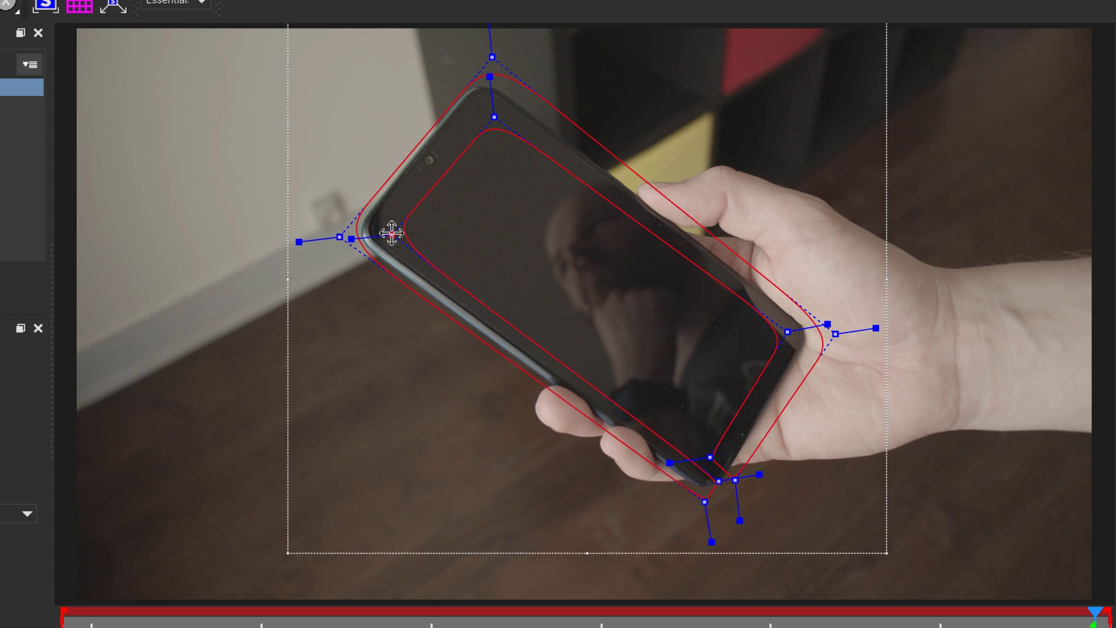
Refine the top point, top-corner curve, and right point to hug the screen edge
left_click_drag(493, 112, 492, 108)
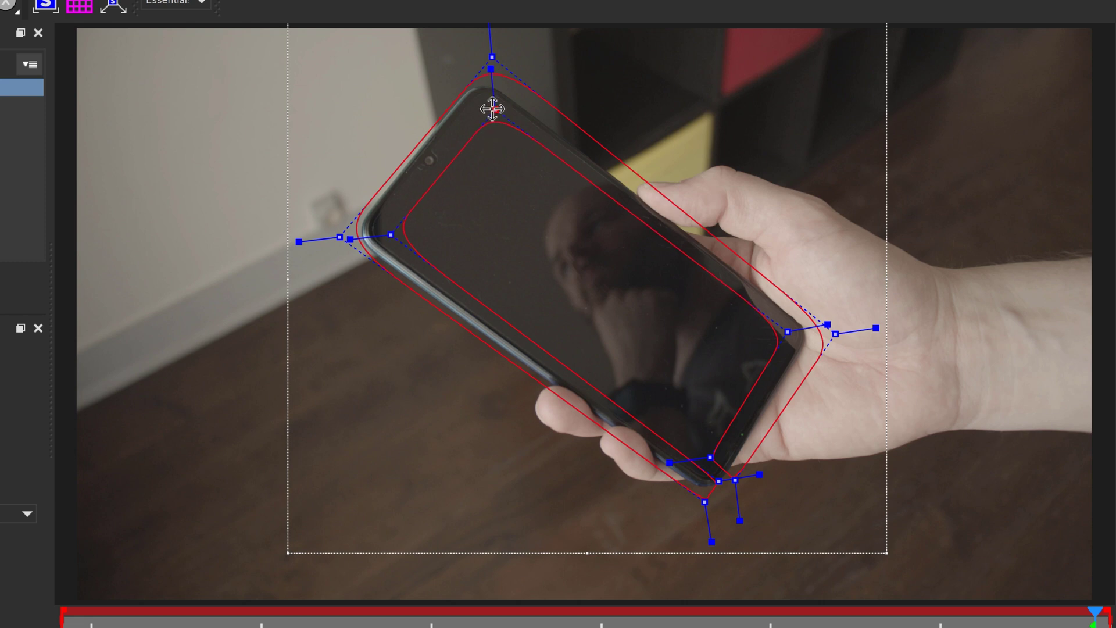
left_click_drag(491, 57, 483, 63)
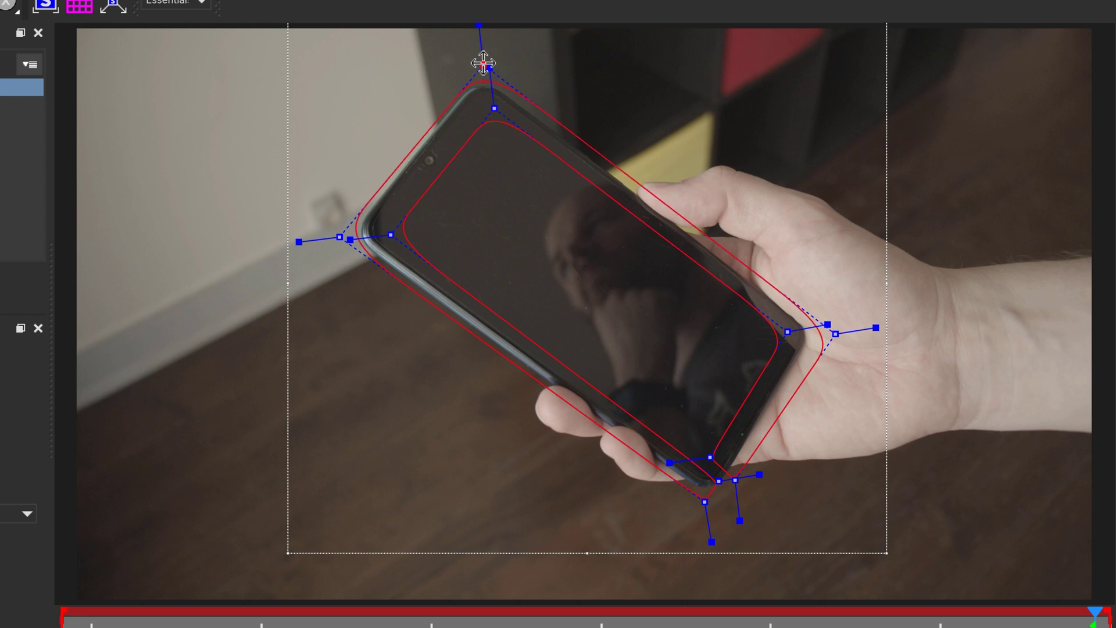
left_click_drag(830, 336, 795, 333)
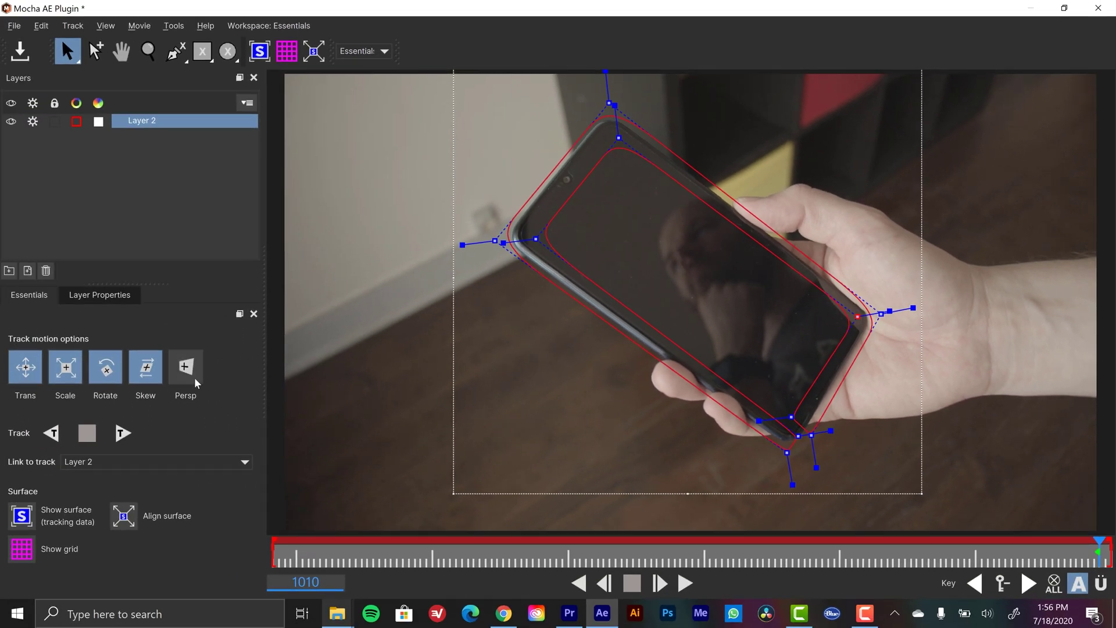
Rename Layer 2 to Phone Screen, then track it forward and backward
double_click(138, 122)
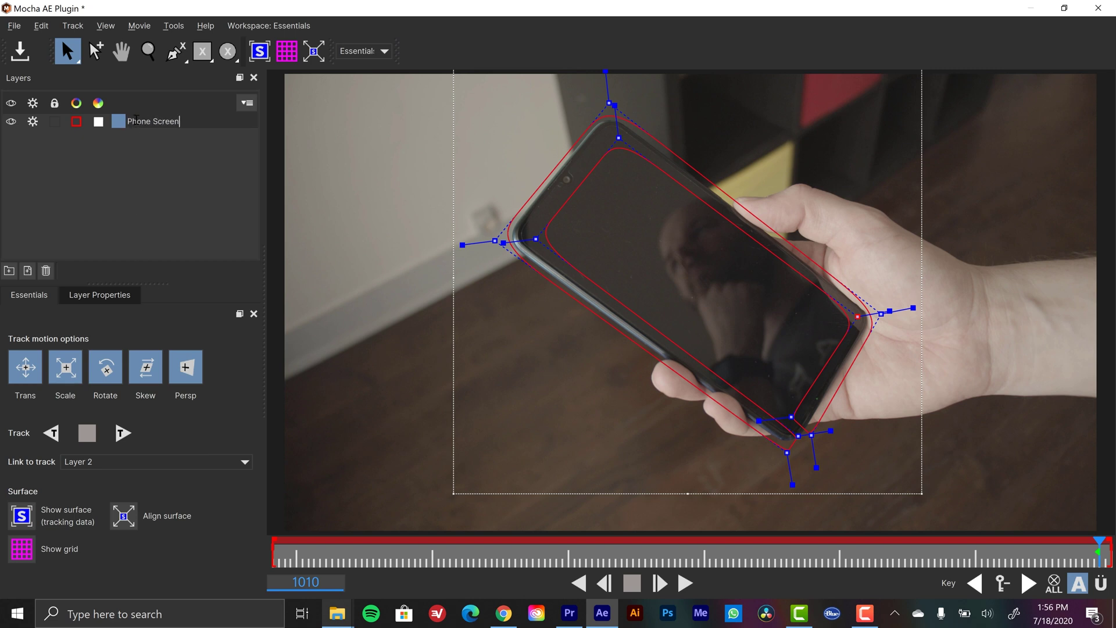
left_click(200, 133)
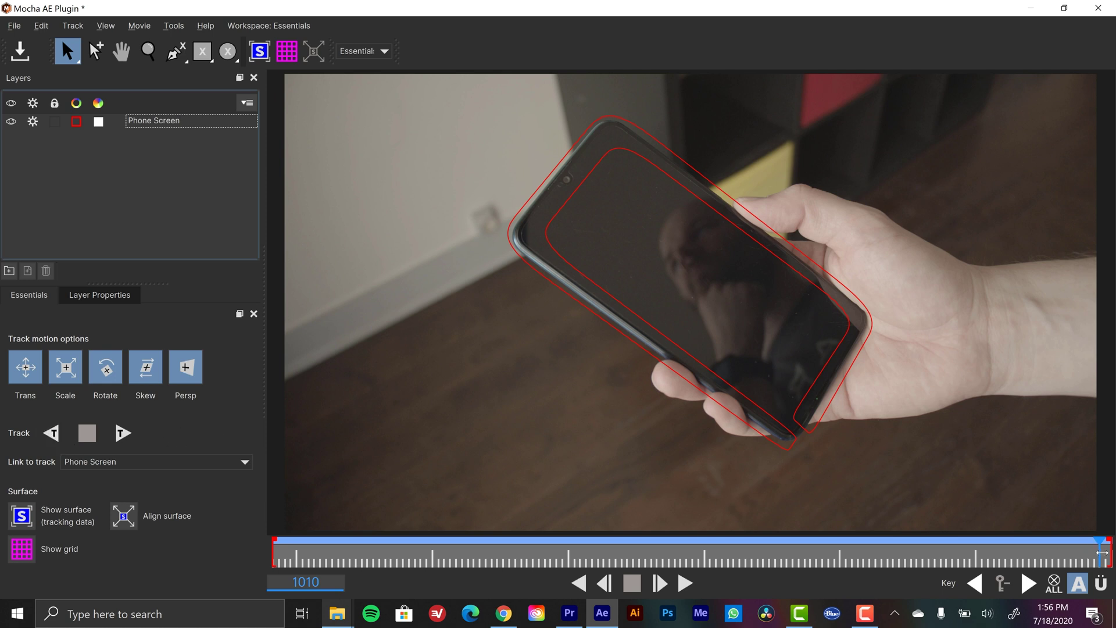
left_click(122, 436)
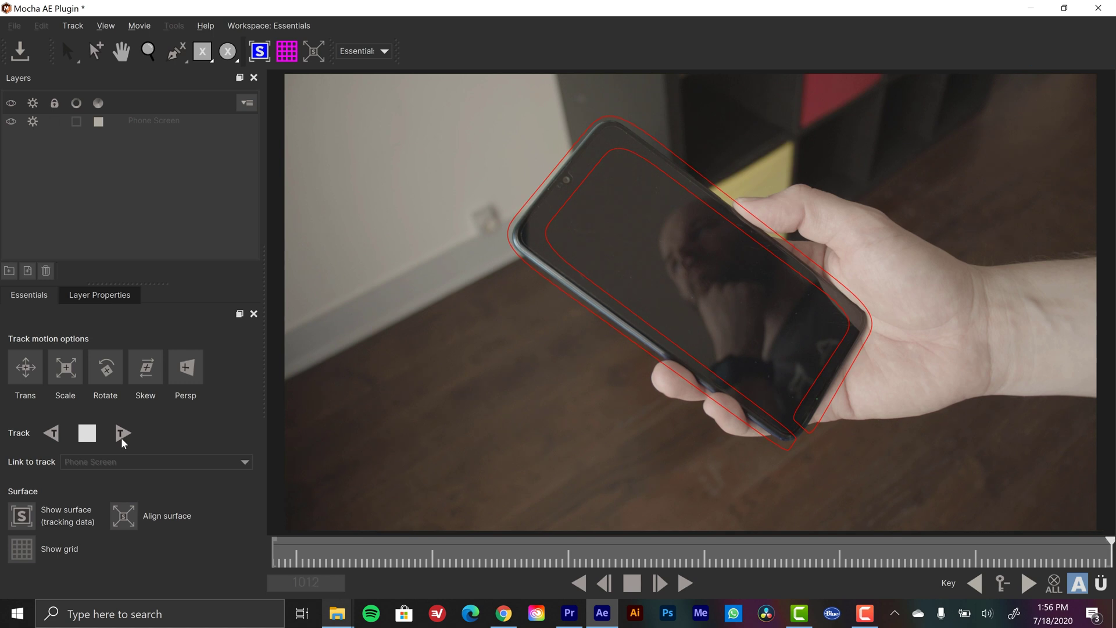
left_click(51, 434)
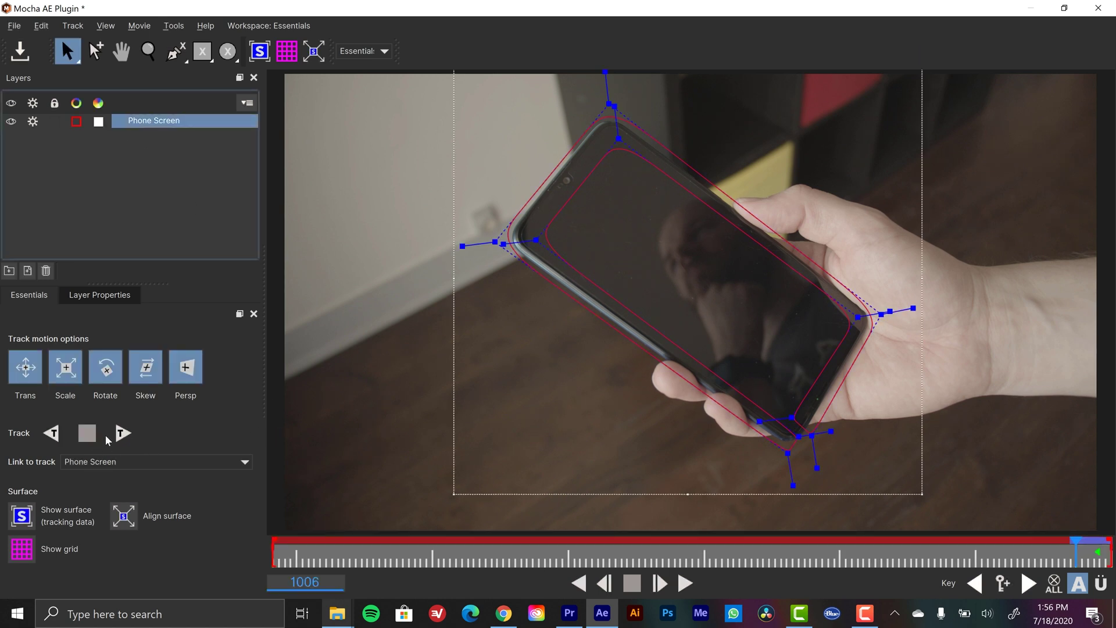
Re-track Phone Screen forward from frame 1006 and backward, stop, then scrub to check it
left_click(123, 434)
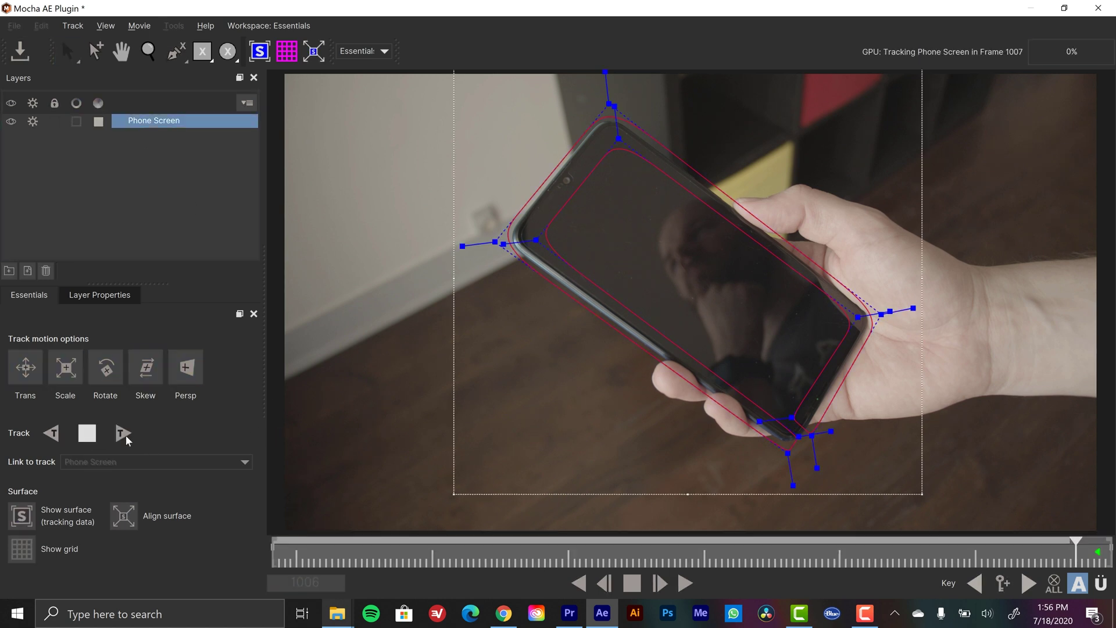
left_click(55, 439)
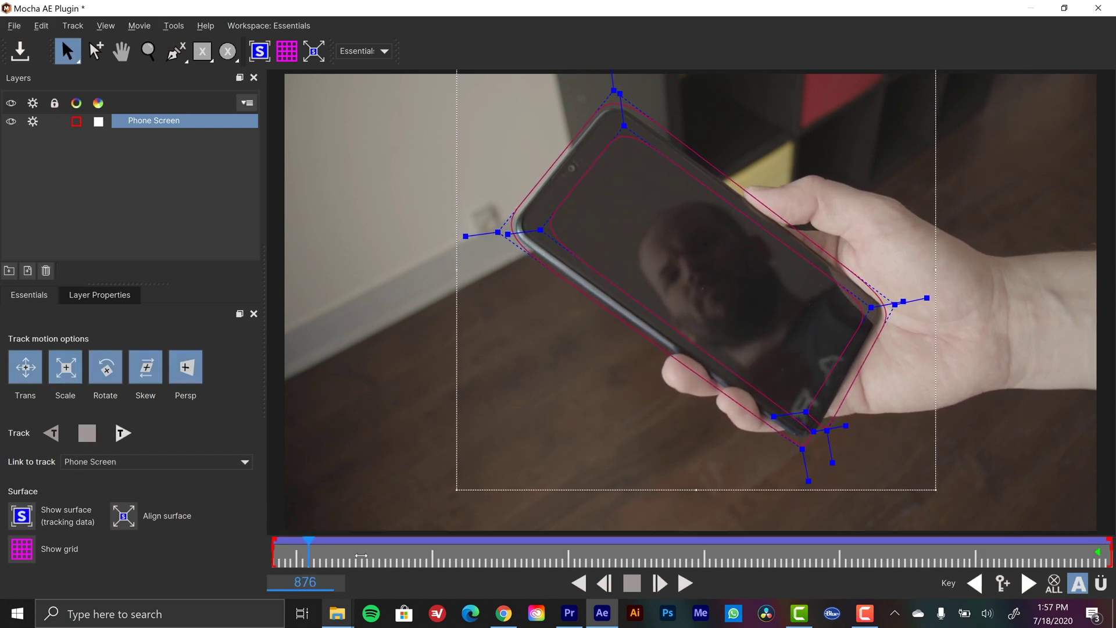
left_click(449, 559)
left_click_drag(480, 561, 271, 577)
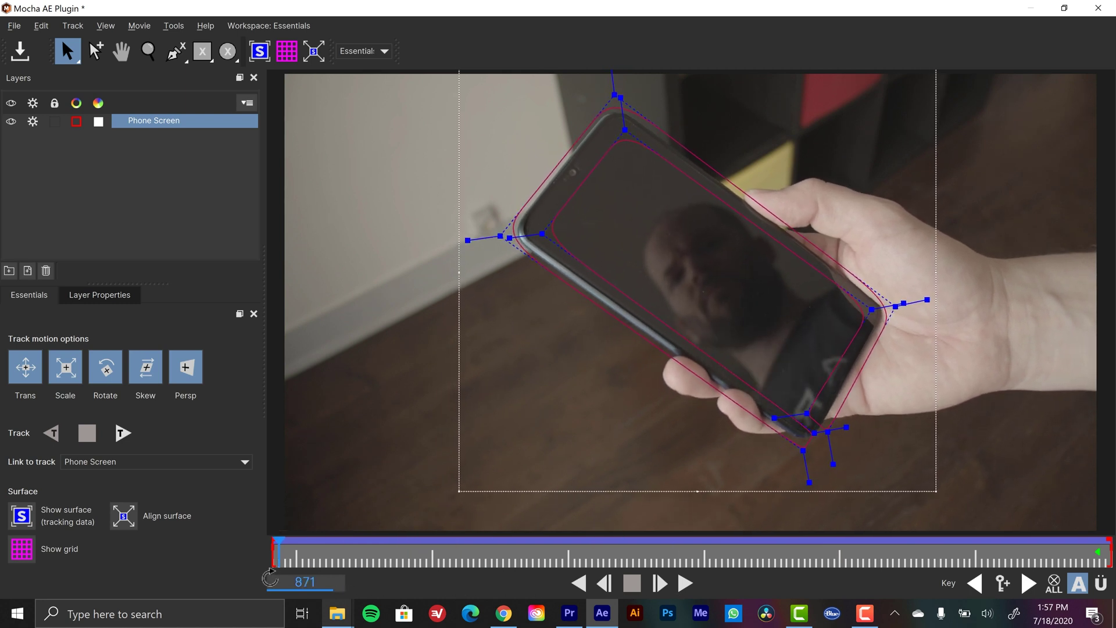
Show the planar surface and drag its four corners onto the phone screen's corners
left_click(260, 53)
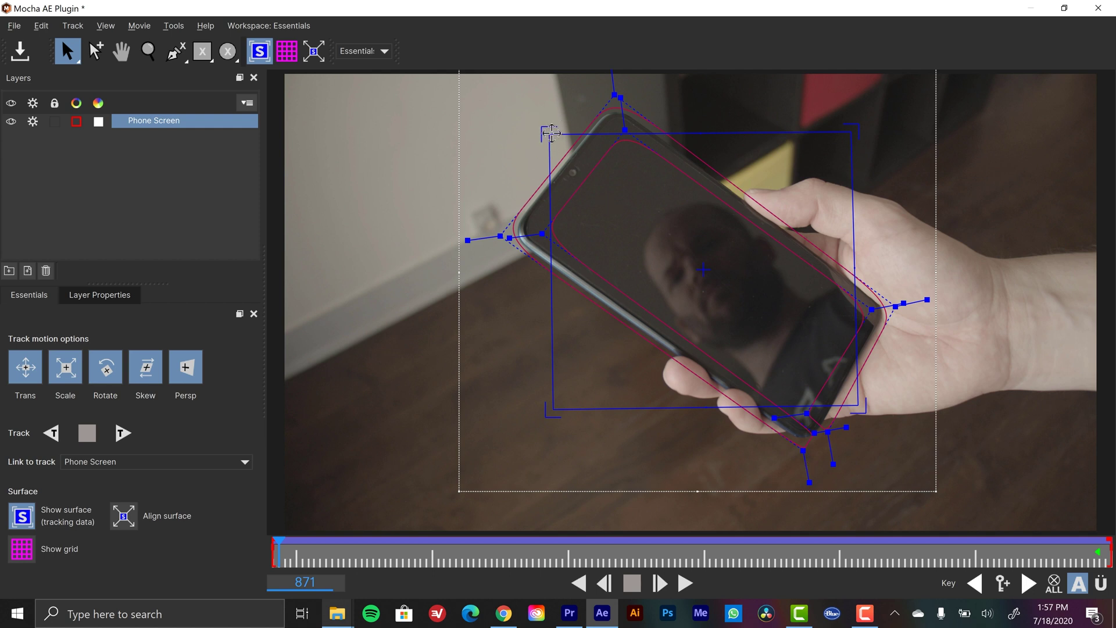
left_click_drag(553, 131, 543, 232)
left_click_drag(849, 135, 625, 126)
left_click_drag(857, 404, 871, 312)
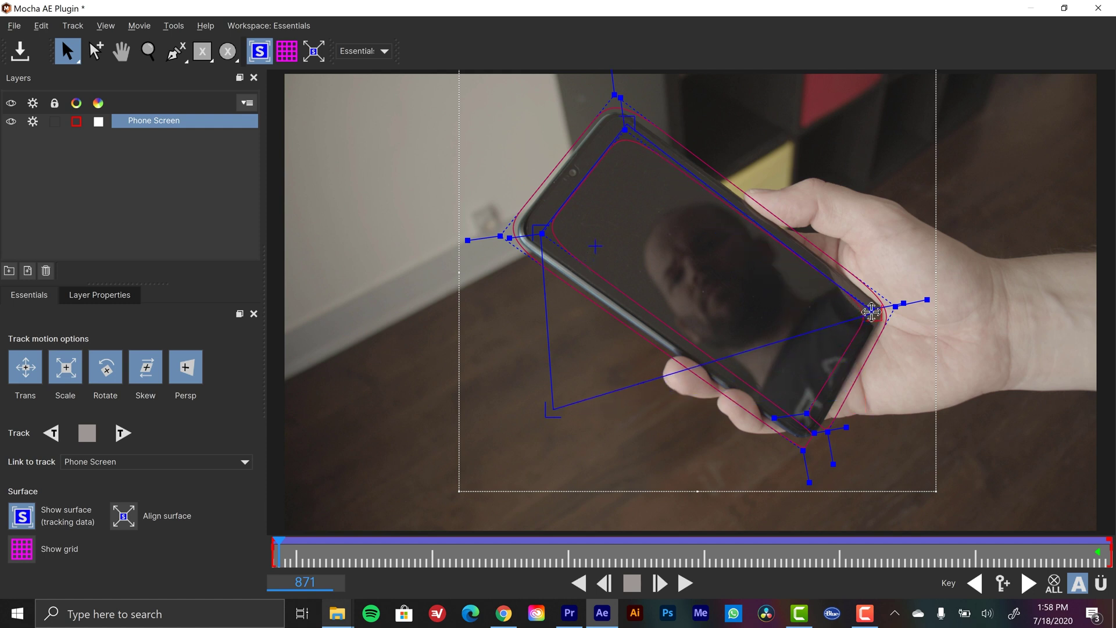
left_click_drag(553, 407, 807, 413)
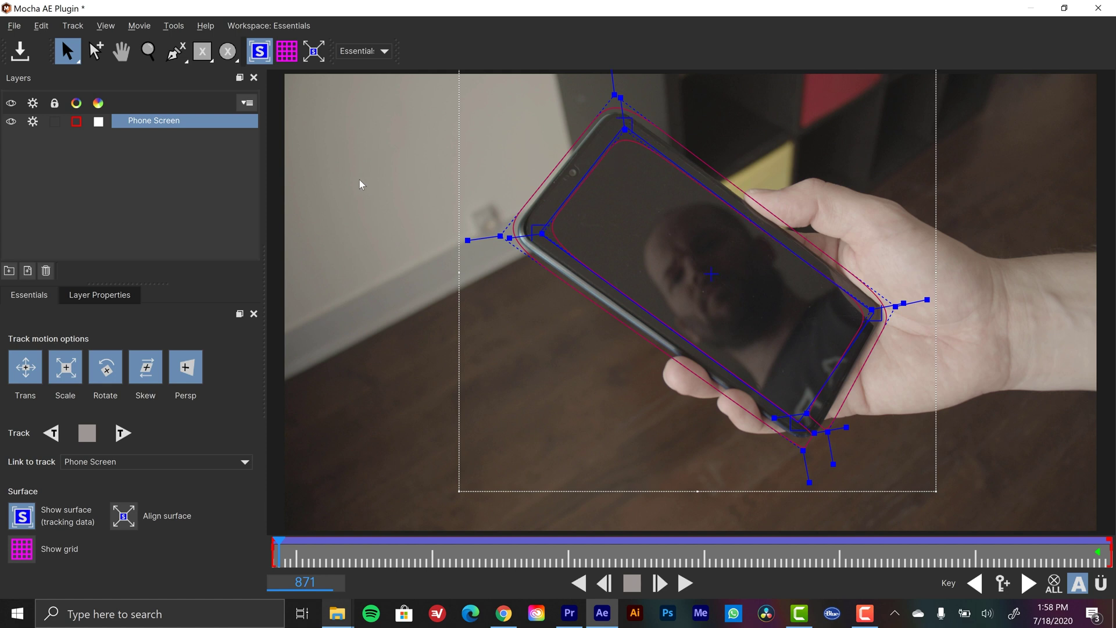
Align a surface corner against the grid, track backward, then stop and hide the surface
left_click(289, 55)
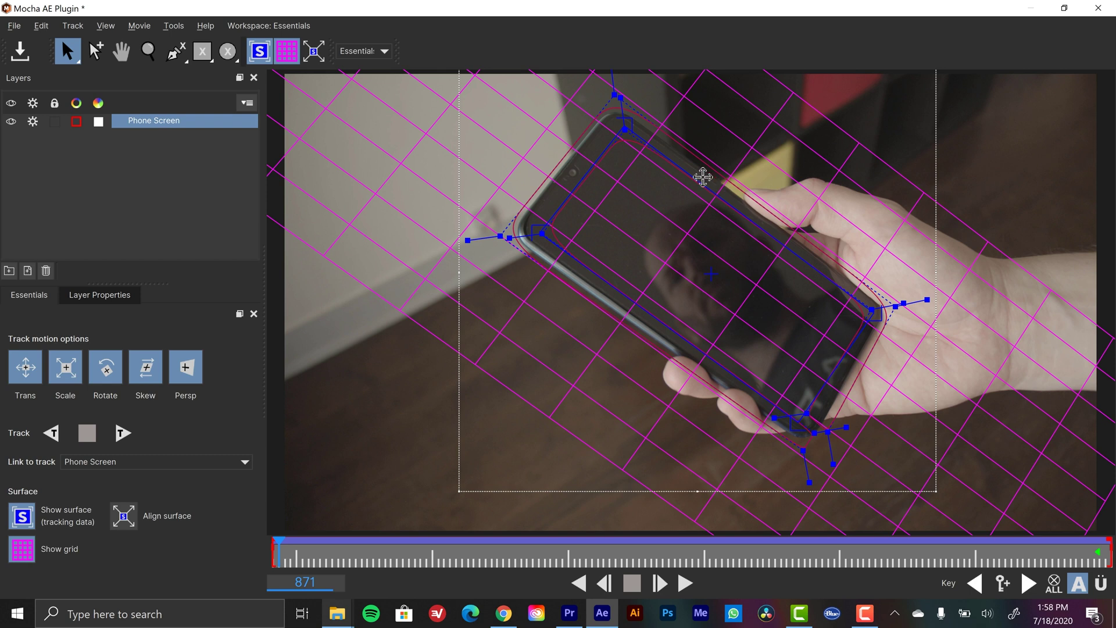
mouse_move(806, 415)
left_mouse_down()
mouse_move(797, 343)
mouse_move(742, 411)
mouse_move(780, 443)
mouse_move(801, 424)
left_mouse_up()
key("t")
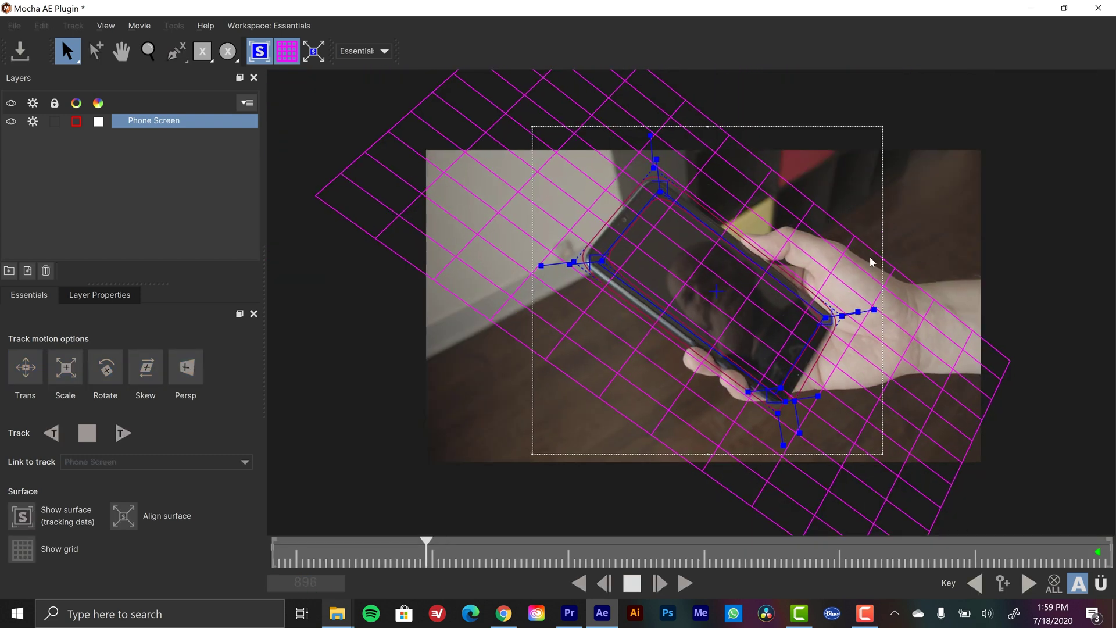
left_click(262, 52)
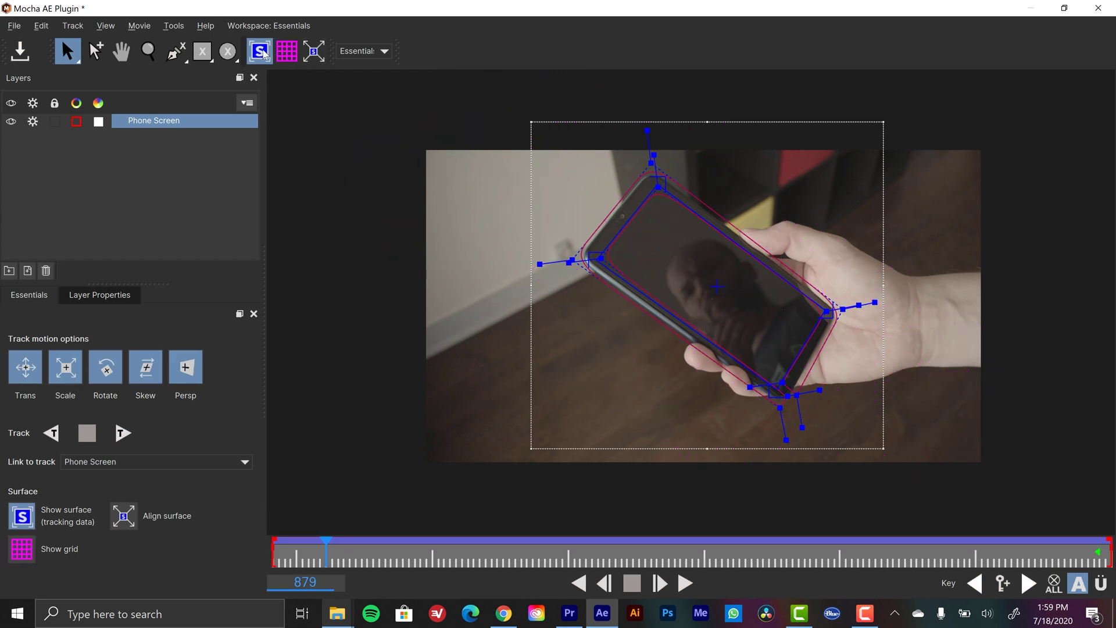
left_click(263, 52)
Save the Mocha tracking project, close Mocha, and show the After Effects project items
left_click(20, 51)
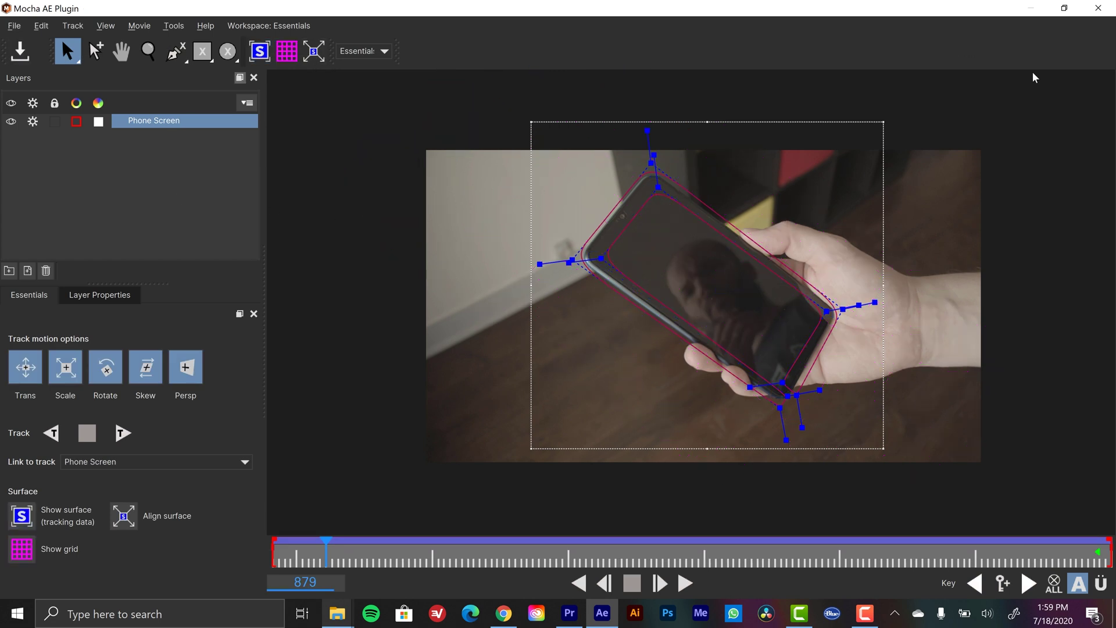
left_click(1098, 9)
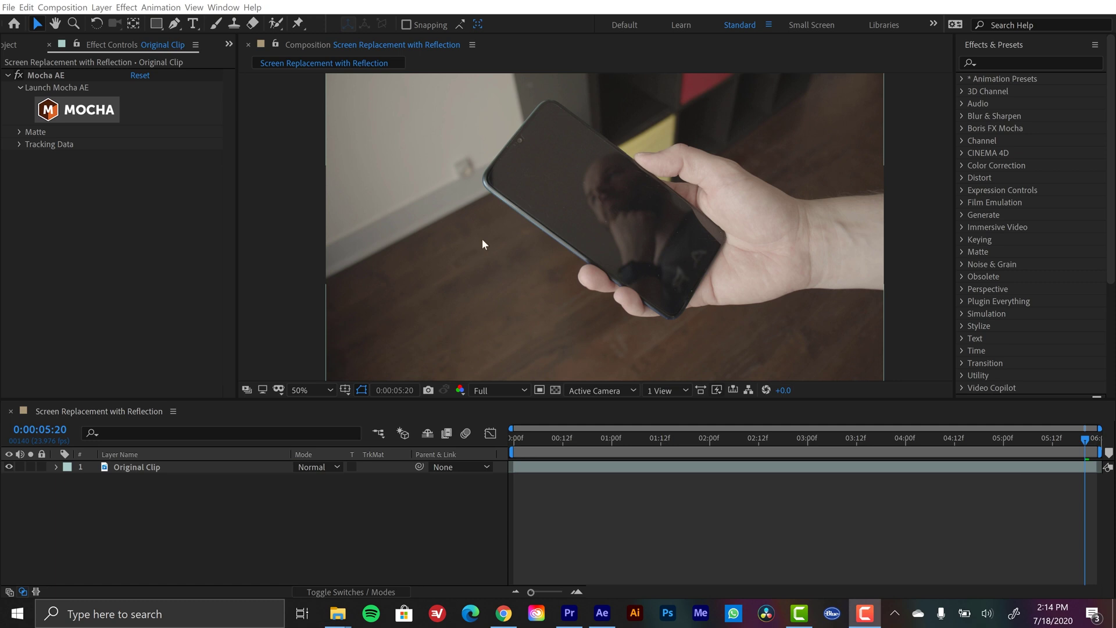
left_click(11, 49)
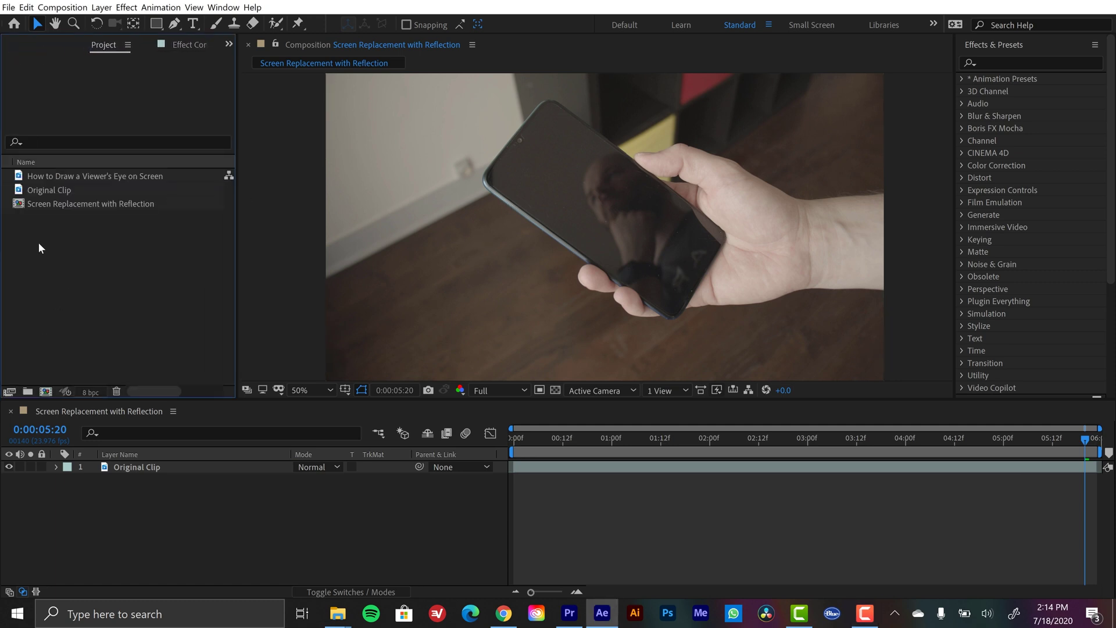
Place the How to Draw a Viewer's Eye on Screen clip above Original Clip and solo Original Clip
left_click(91, 179)
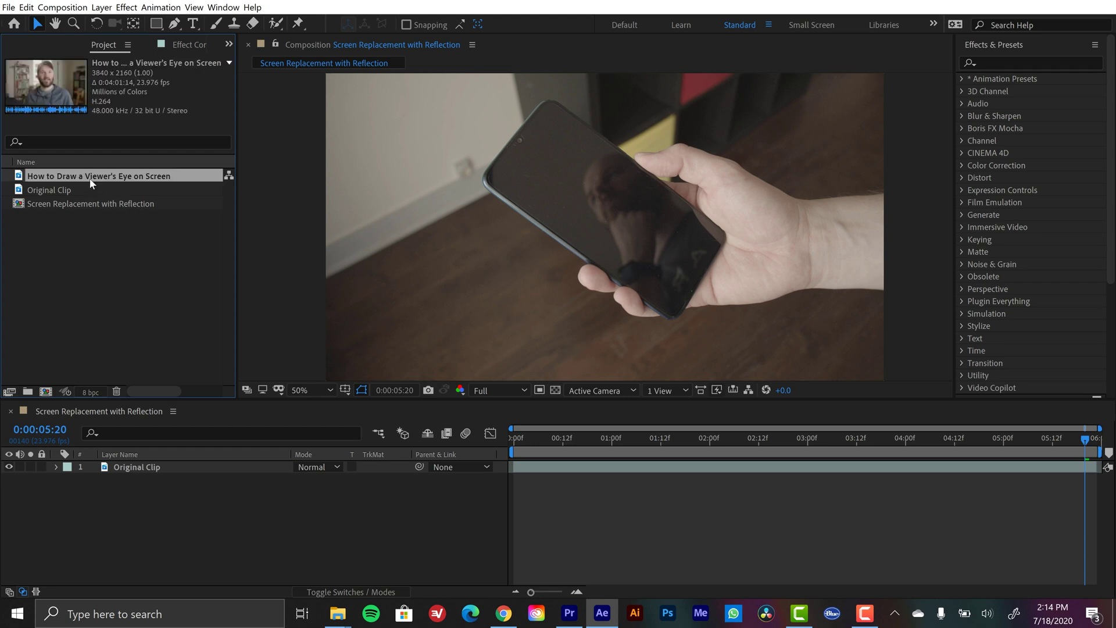
left_click_drag(148, 430, 138, 468)
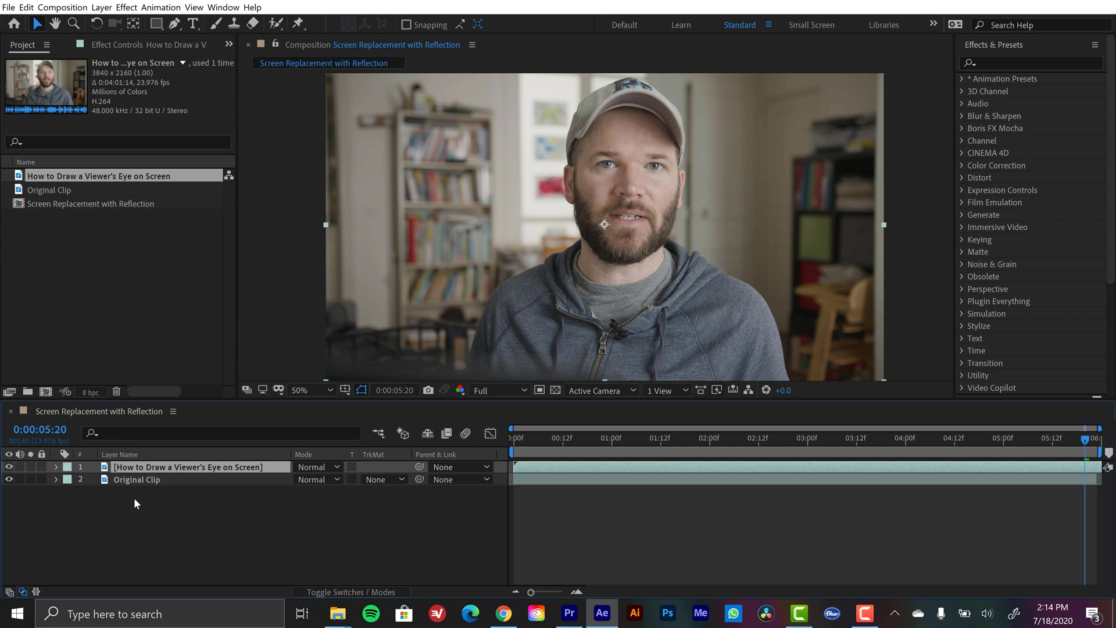
left_click(31, 479)
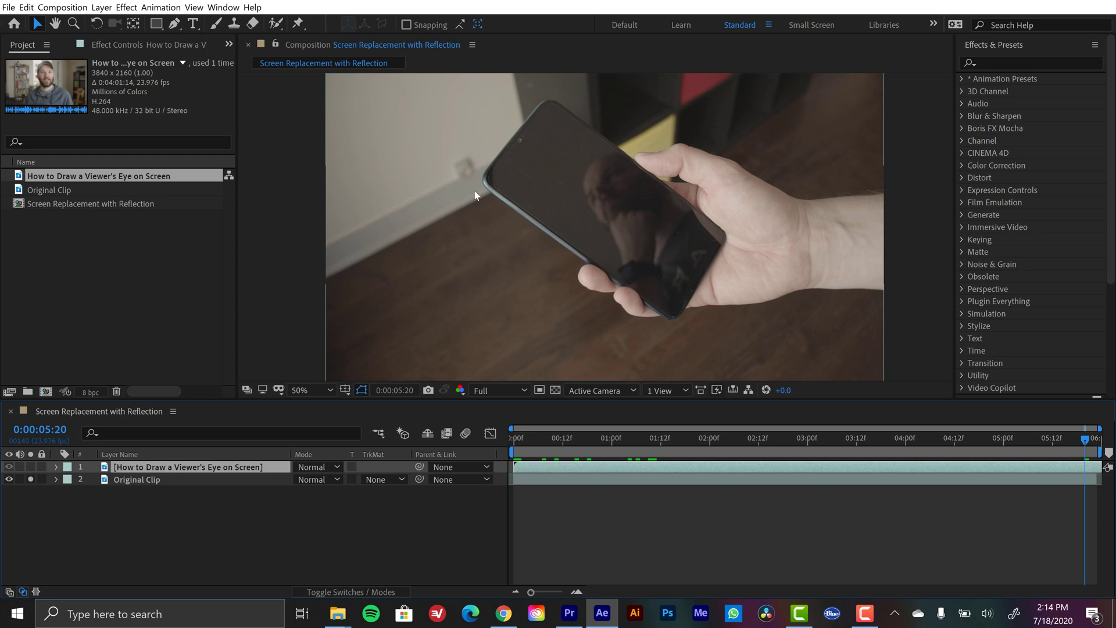
left_click(132, 478)
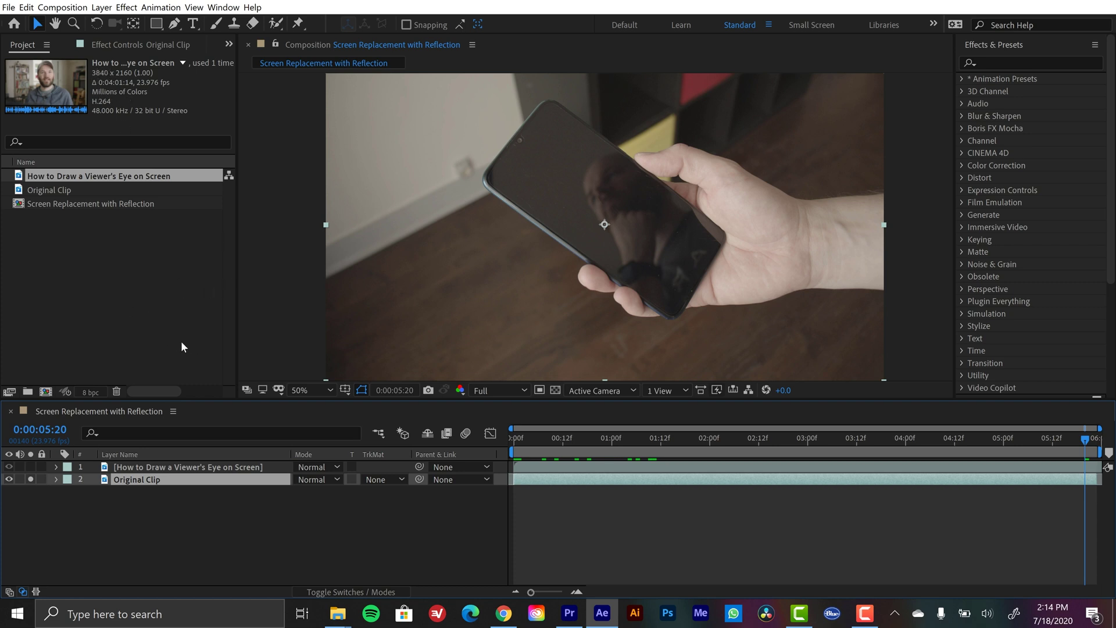
Unsolo Original Clip and pre-compose the top clip layer as 'Screen Insert'
left_click(31, 479)
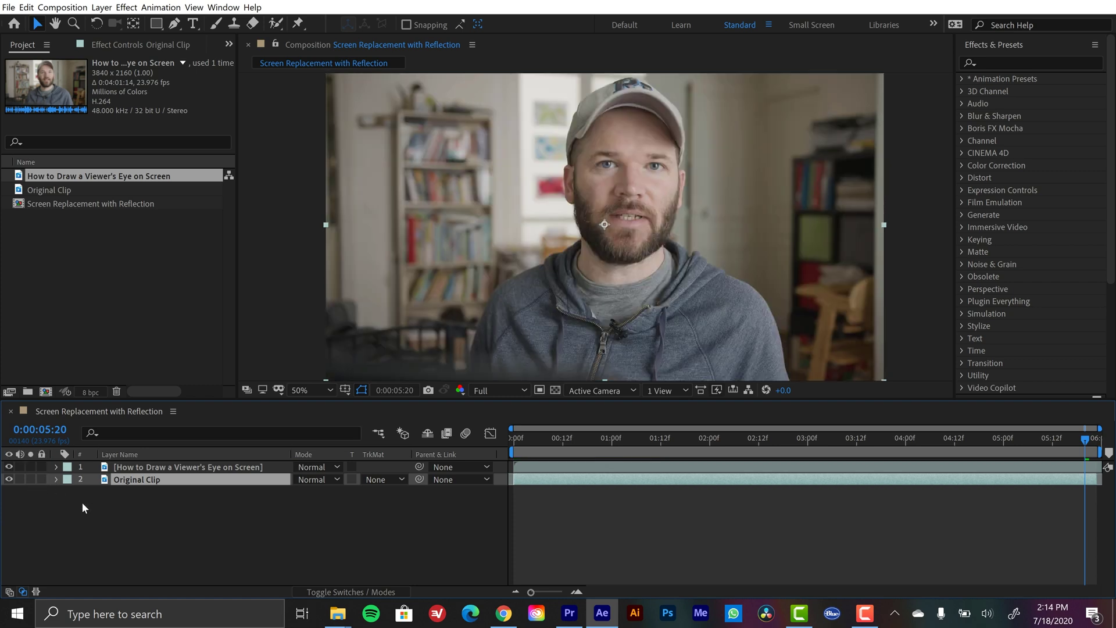
key("ctrl+Up")
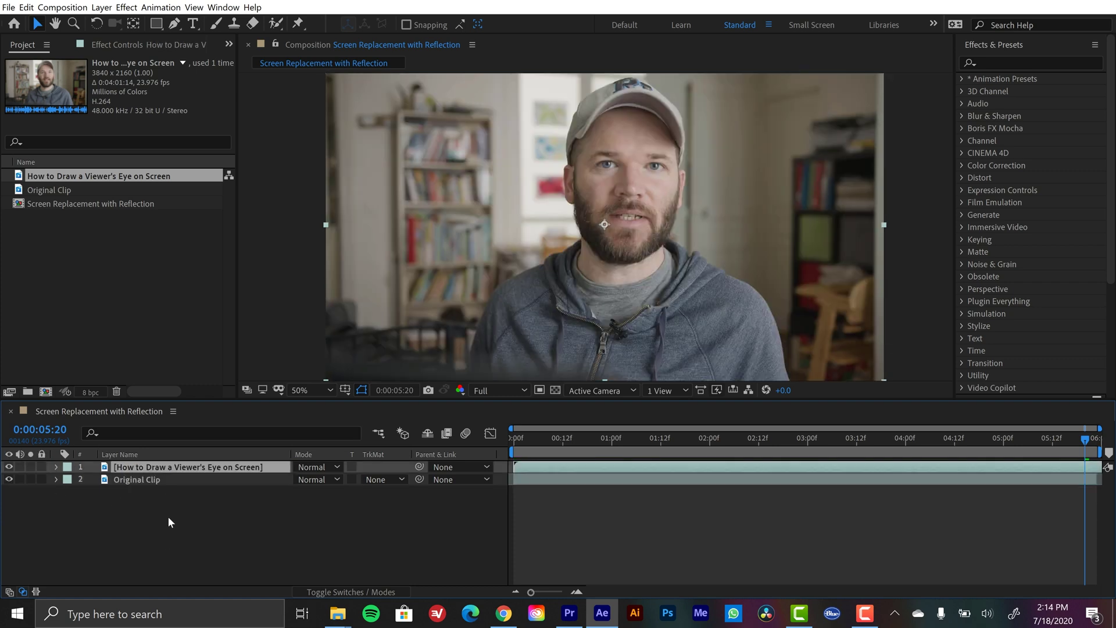
right_click(183, 466)
left_click(228, 404)
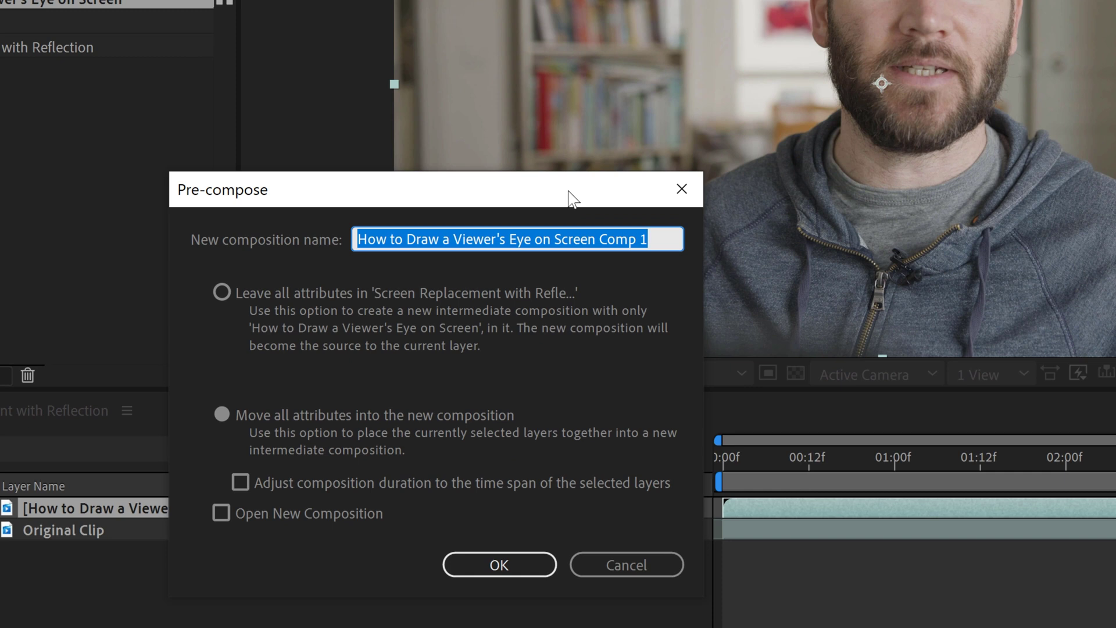
type("Screen ")
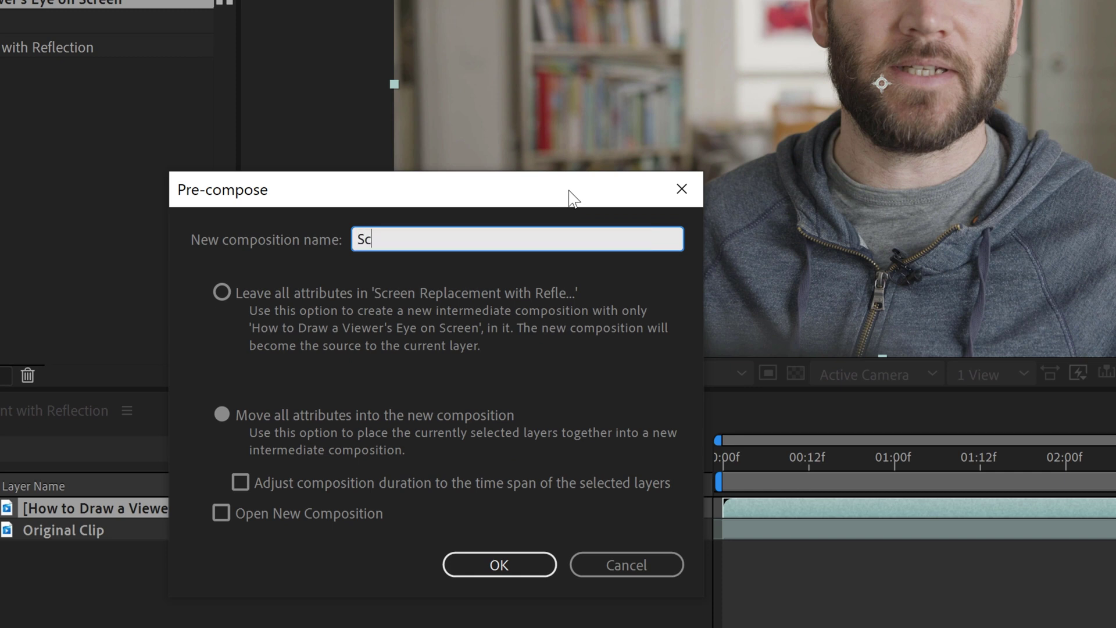
type("Insert")
left_click(491, 565)
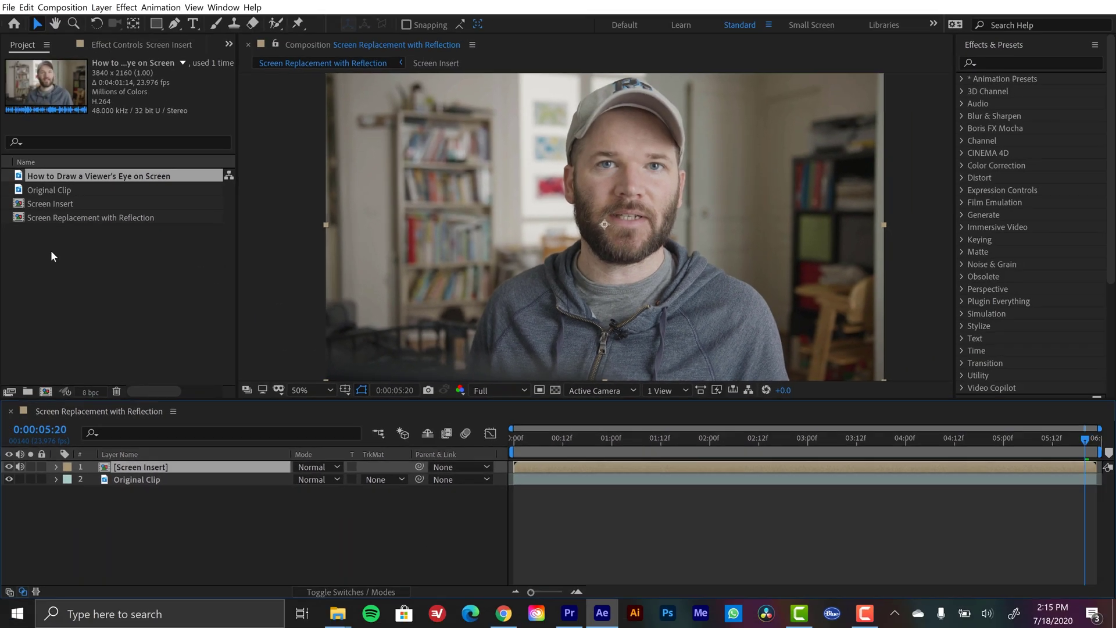
Switch the layer selection, leaving the Screen Insert layer selected
left_click(156, 524)
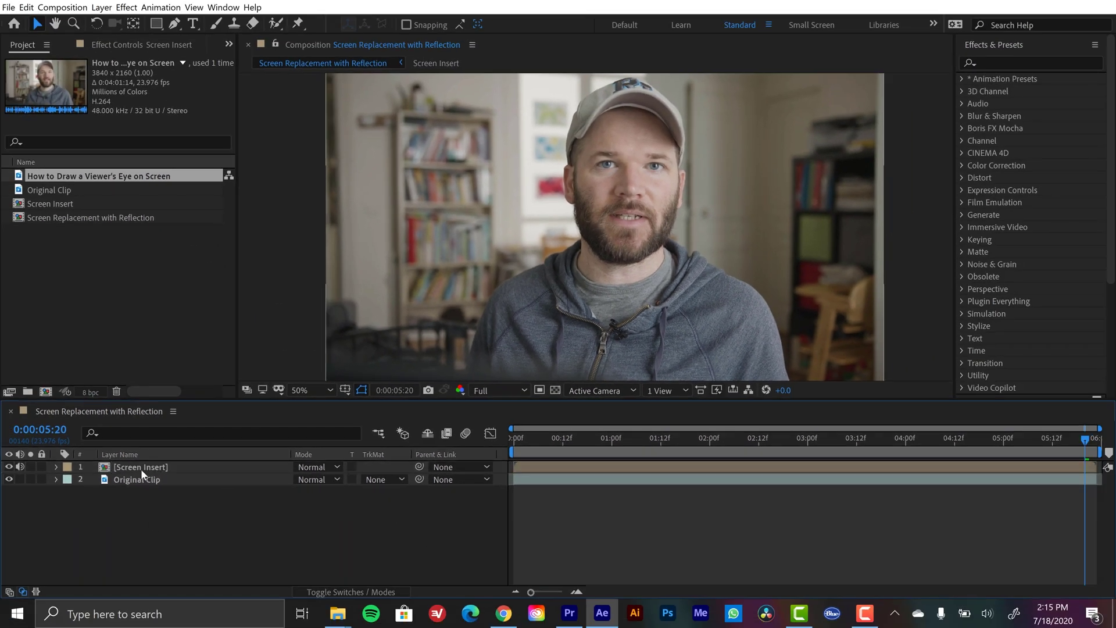
left_click(141, 468)
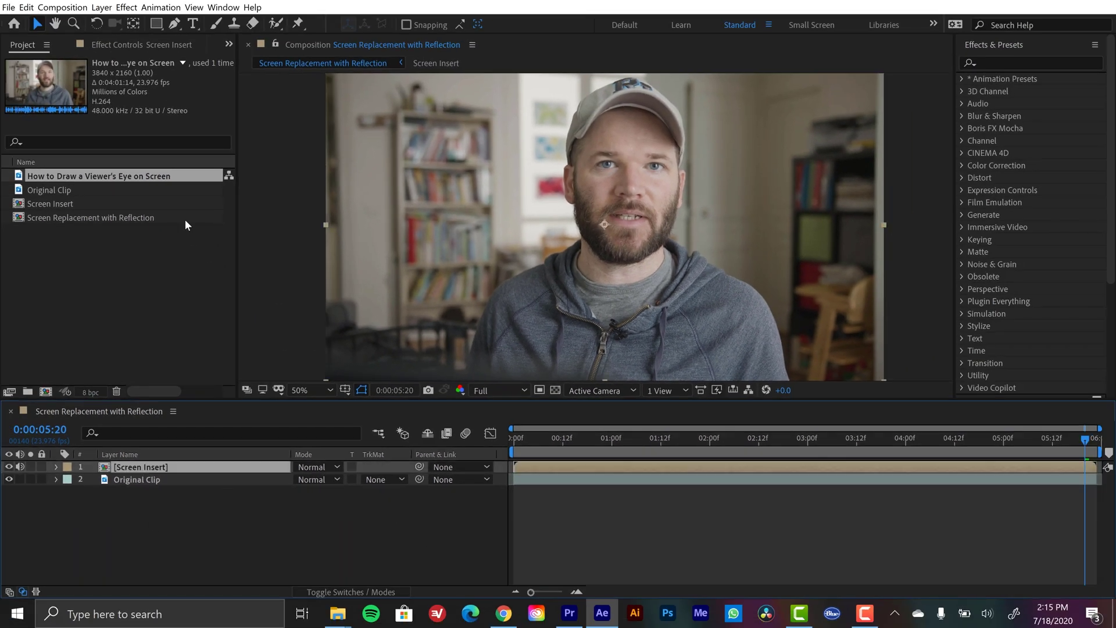
left_click(142, 478)
left_click(150, 465)
Inside Screen Insert, pre-compose the footage layer into 'Screen Insert - Clips'
double_click(106, 471)
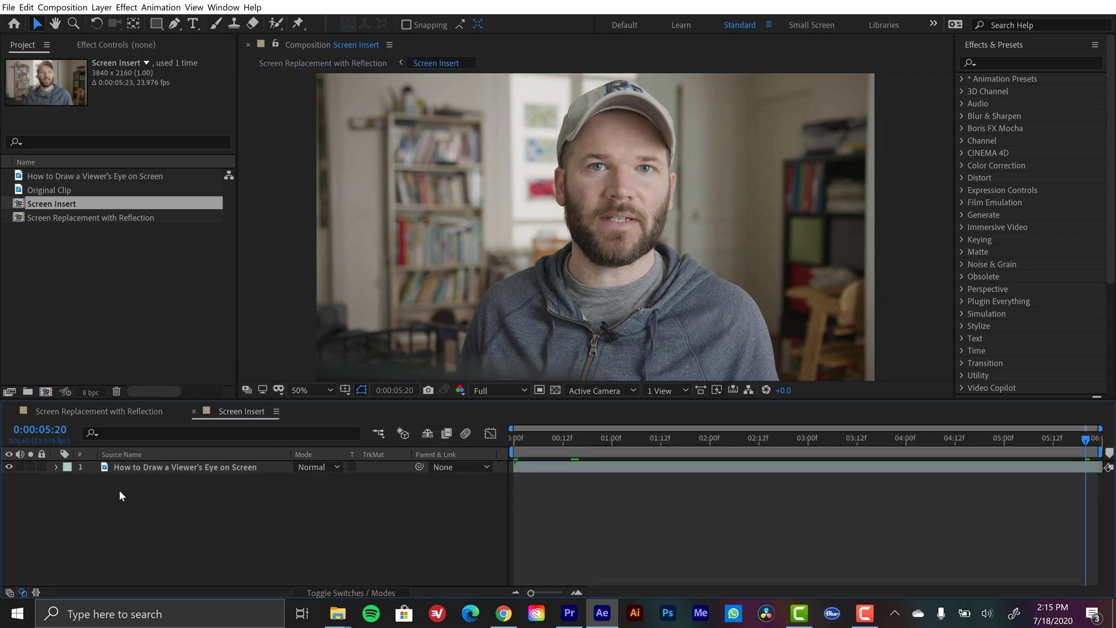
left_click(166, 466)
right_click(173, 470)
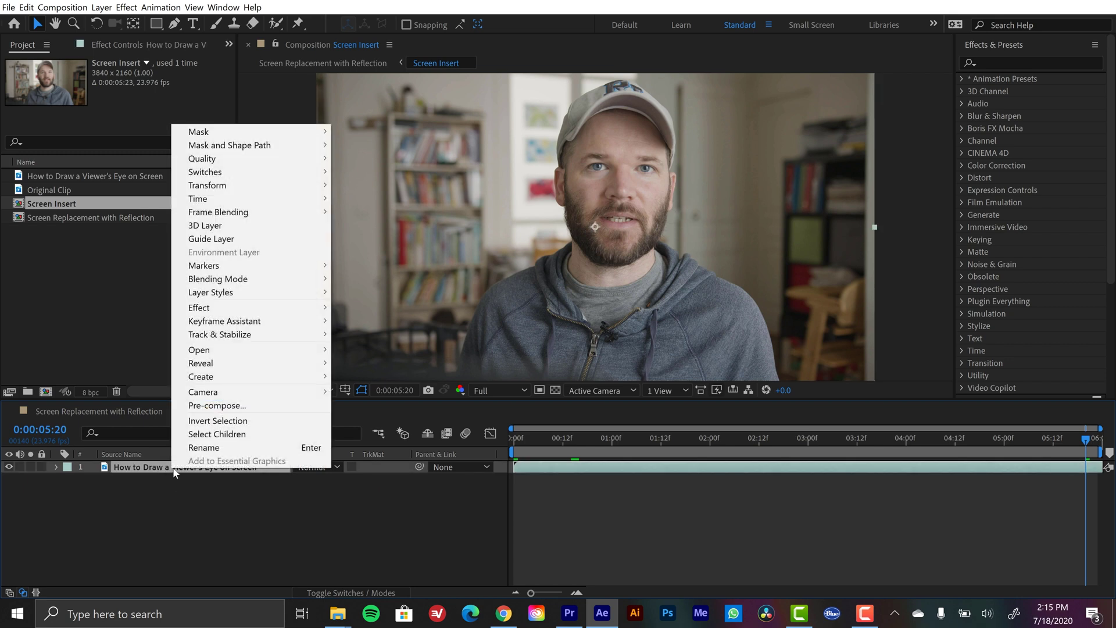
left_click(211, 409)
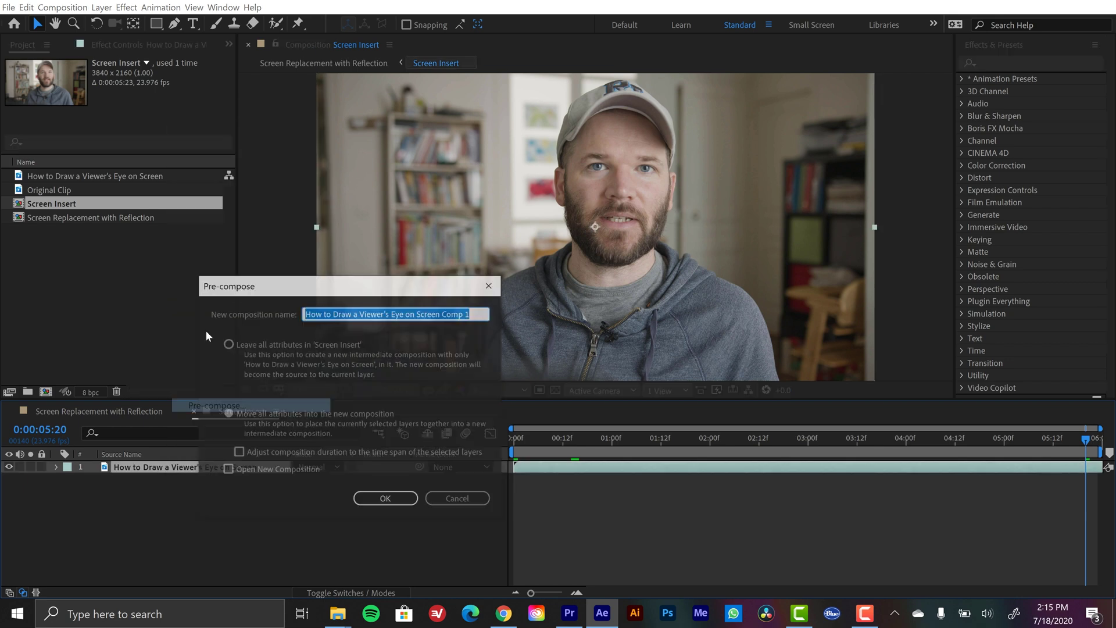
type("Screen Inser")
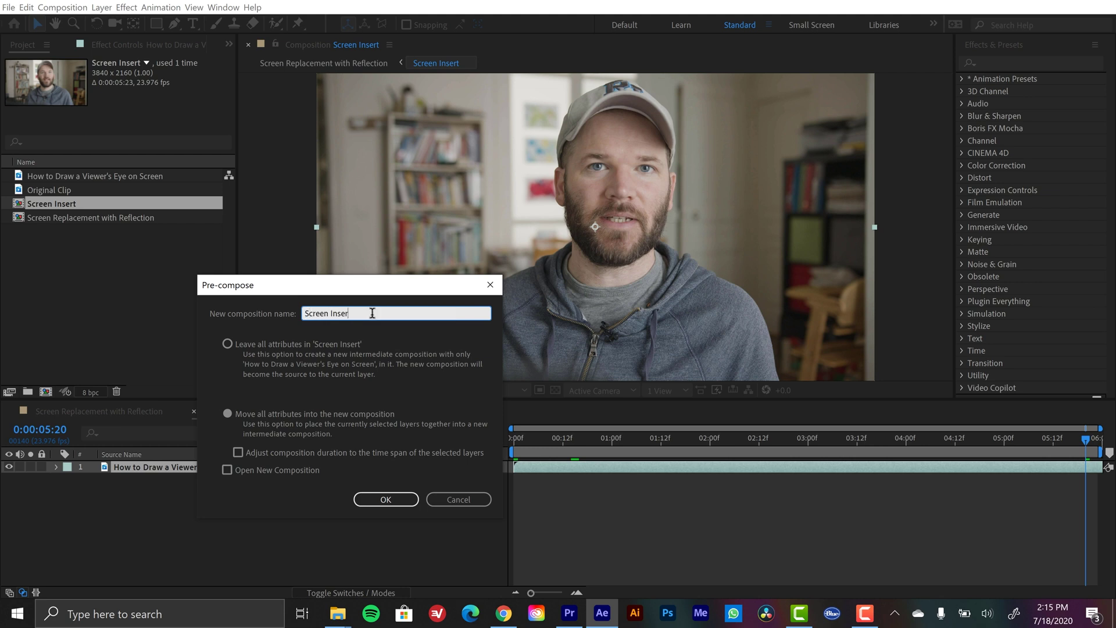
type("t - Clips")
key("Return")
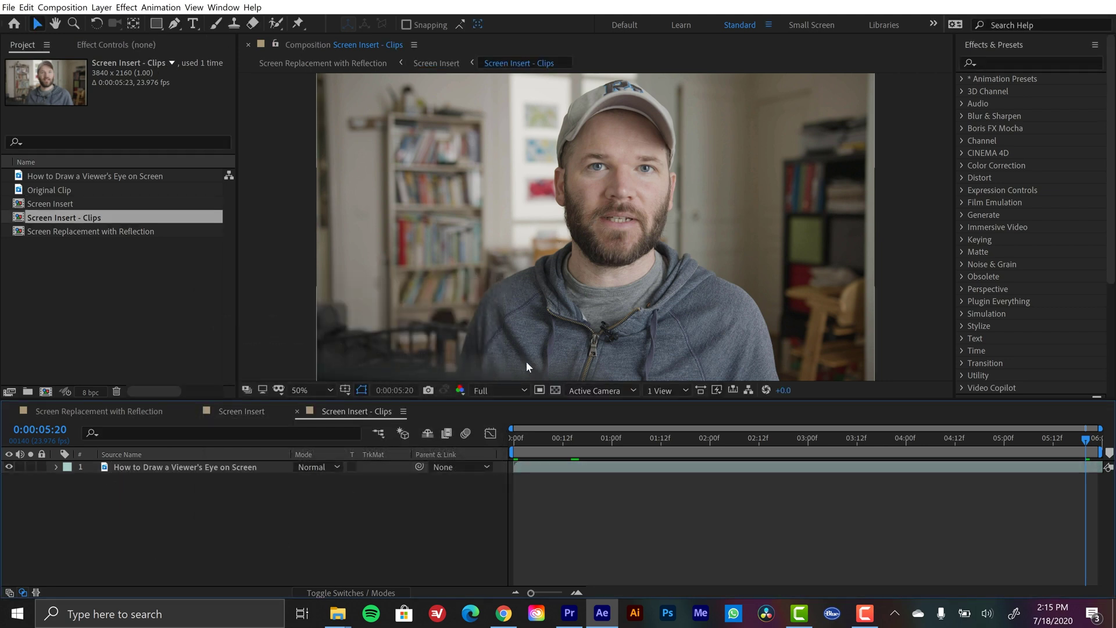
left_click(184, 466)
left_click(193, 512)
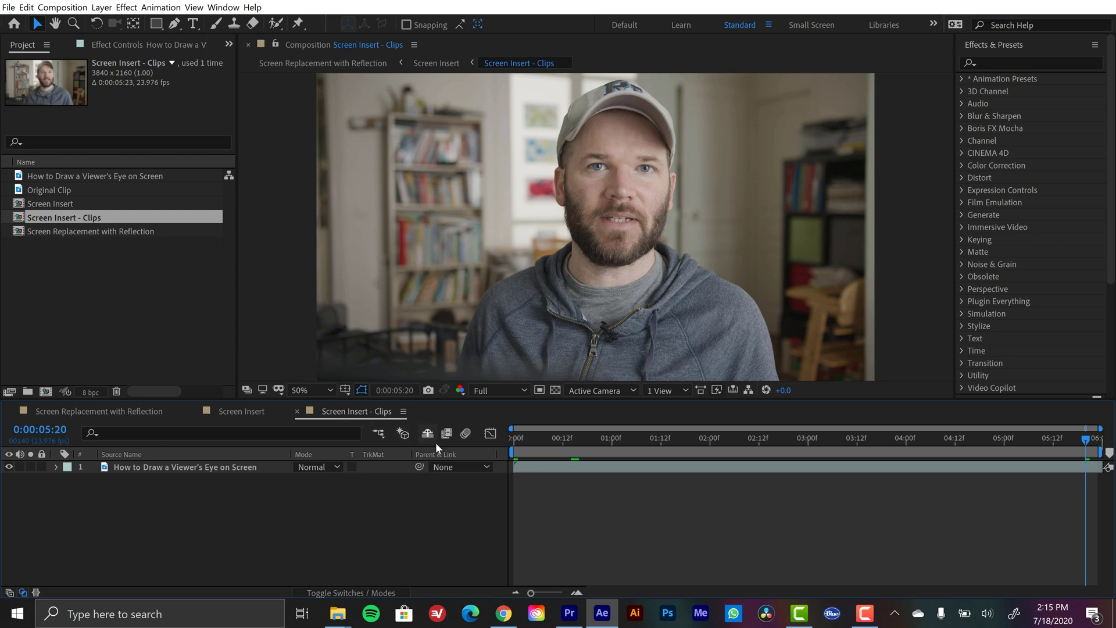
Set the Screen Insert - Clips composition size to 1080 × 2340 and zoom out to view it
left_click(66, 8)
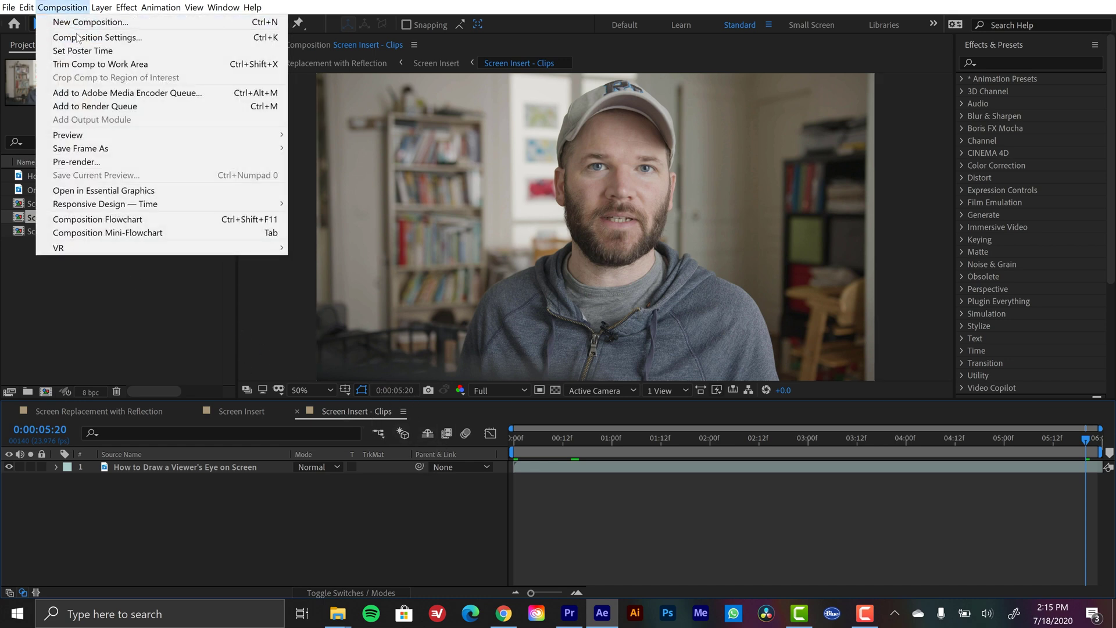
left_click(78, 39)
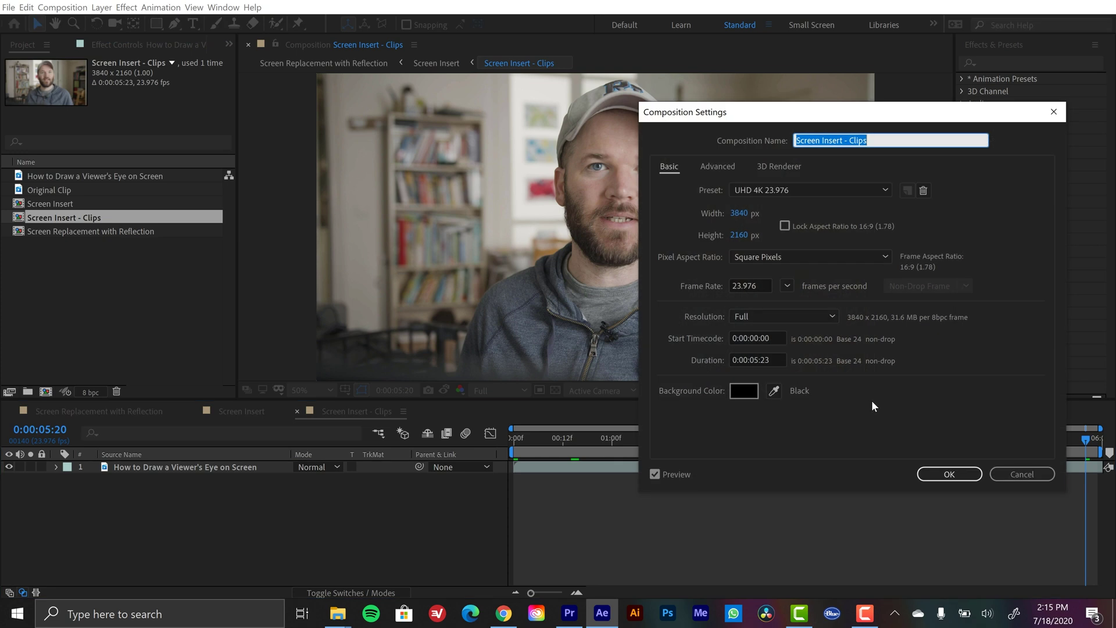
left_click_drag(825, 113, 351, 158)
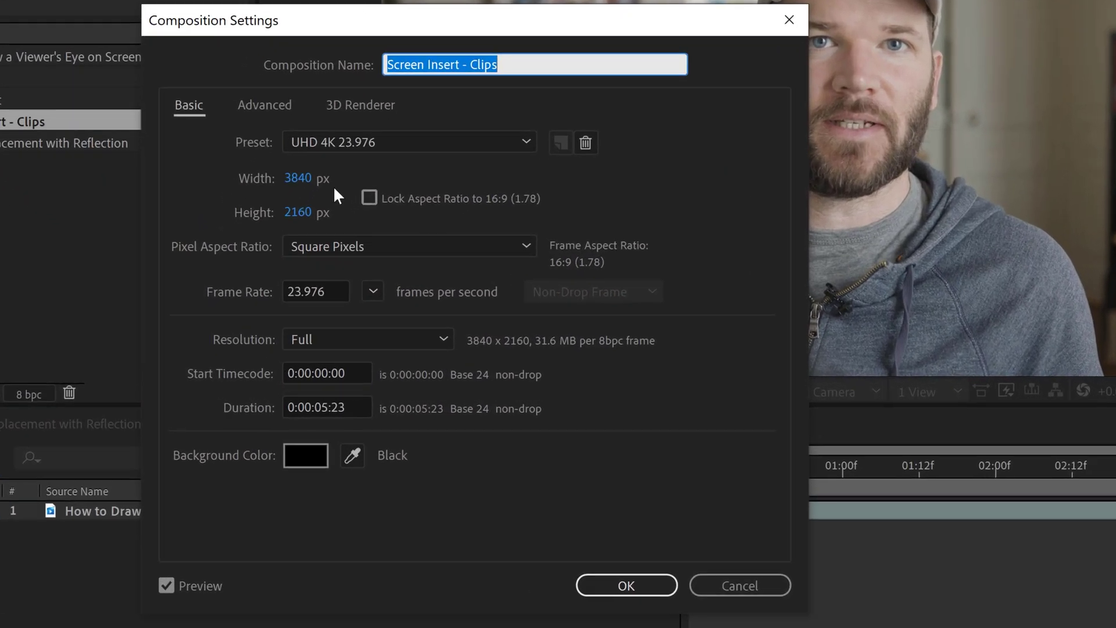
left_click(308, 177)
type("1080")
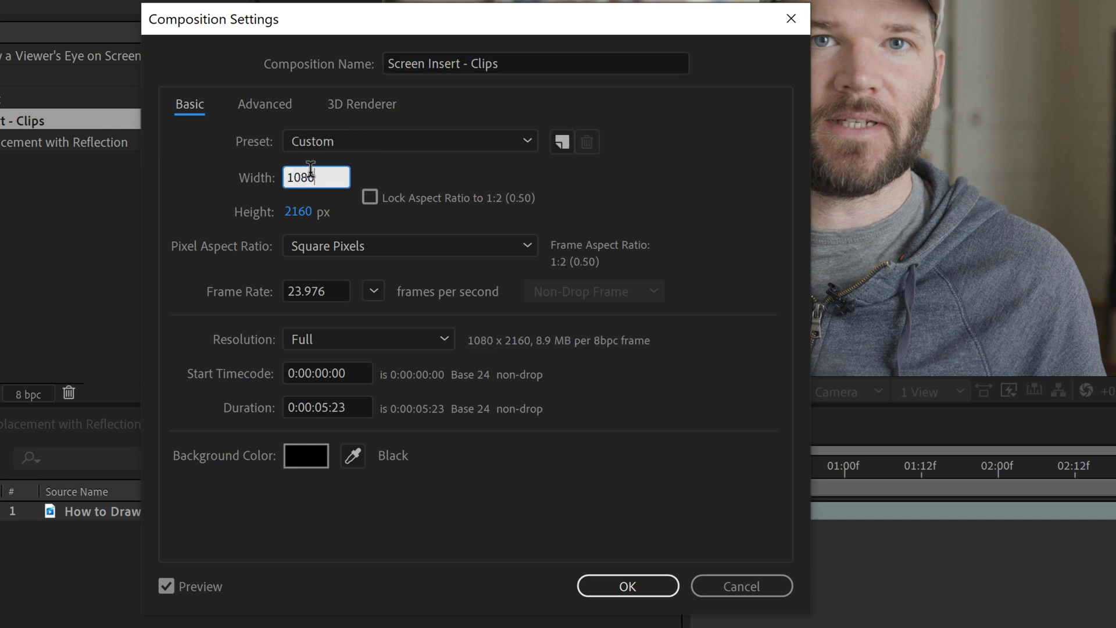
key("Tab")
type("2340")
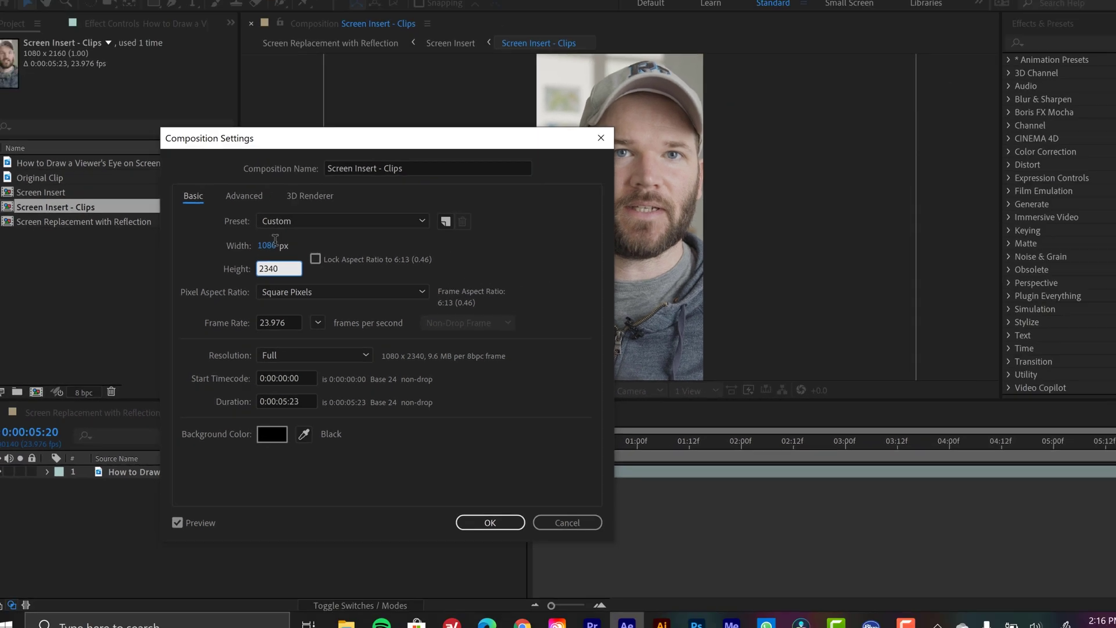
key("Return")
key("comma")
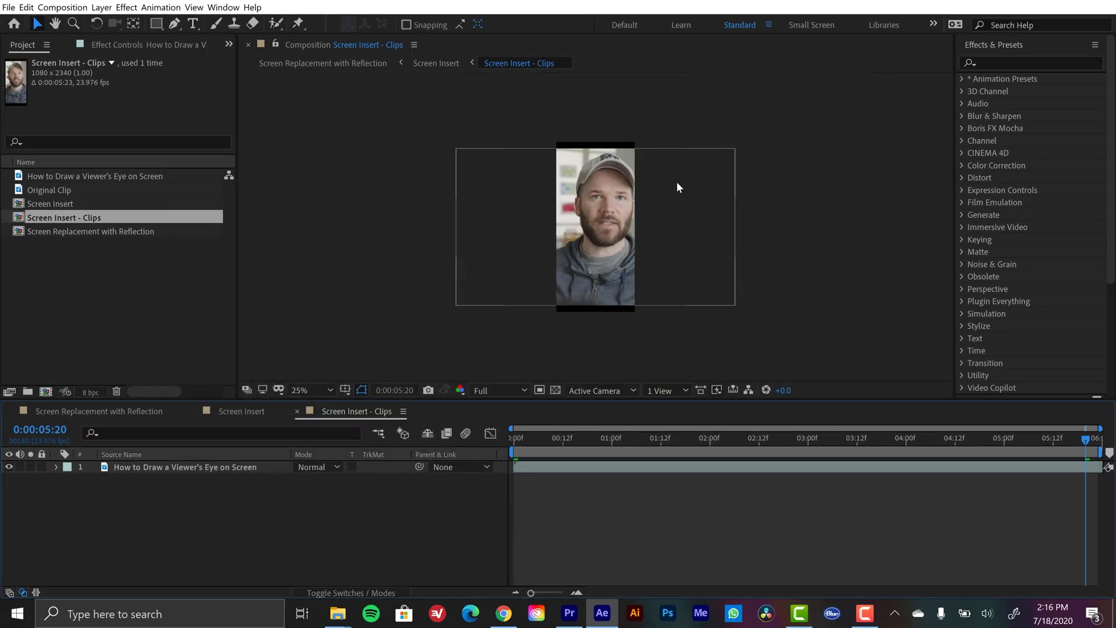
Fit the talking-head layer to the composition height and shift it slightly left
left_click(177, 469)
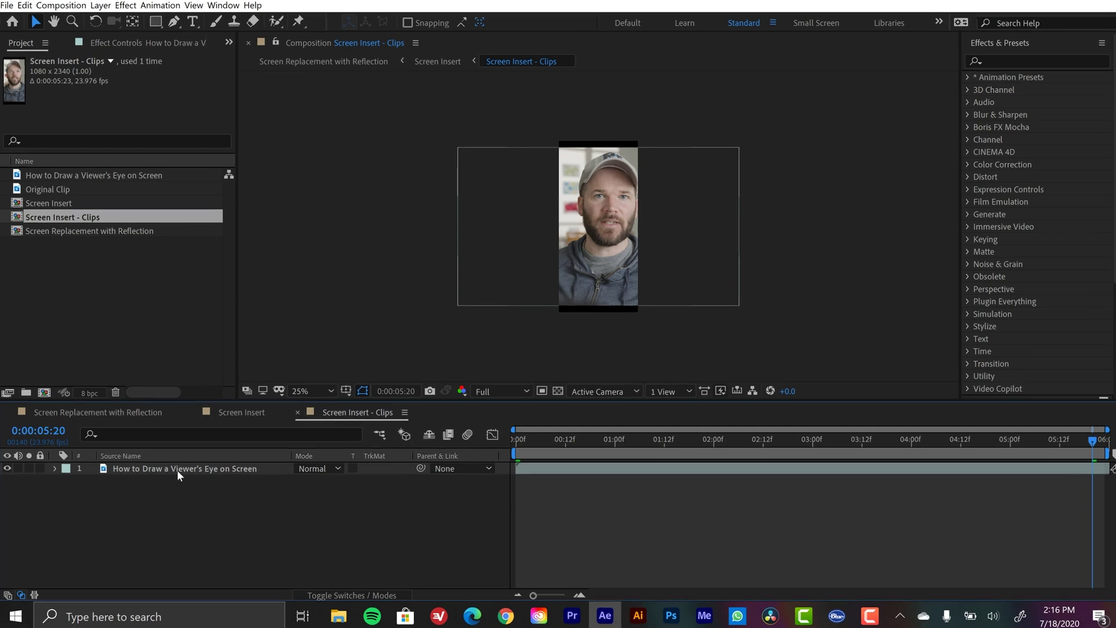
right_click(177, 468)
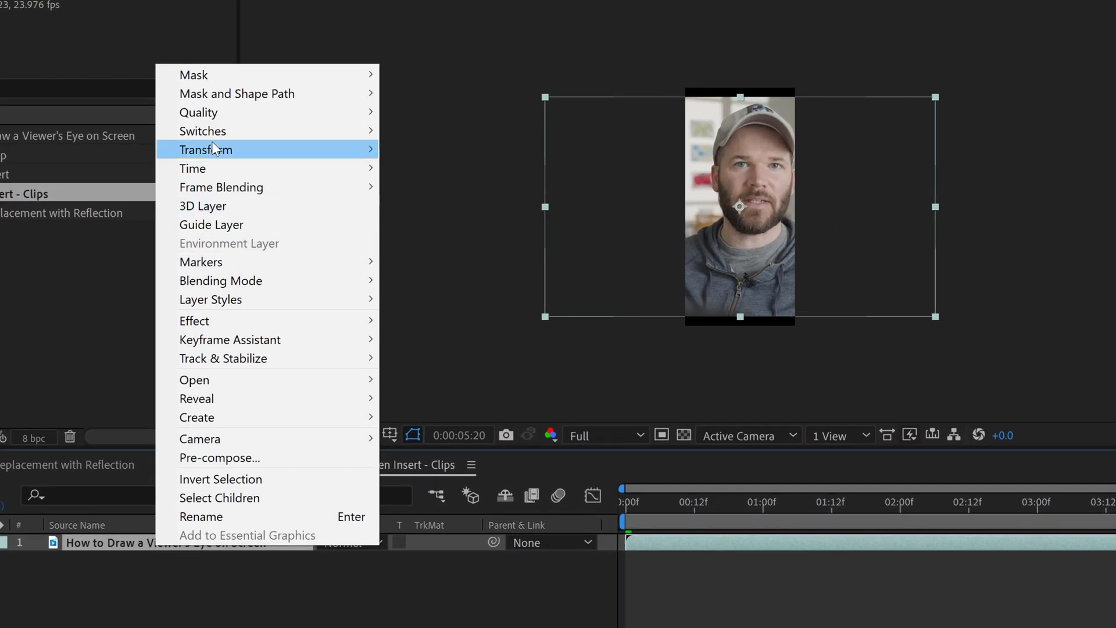
mouse_move(215, 160)
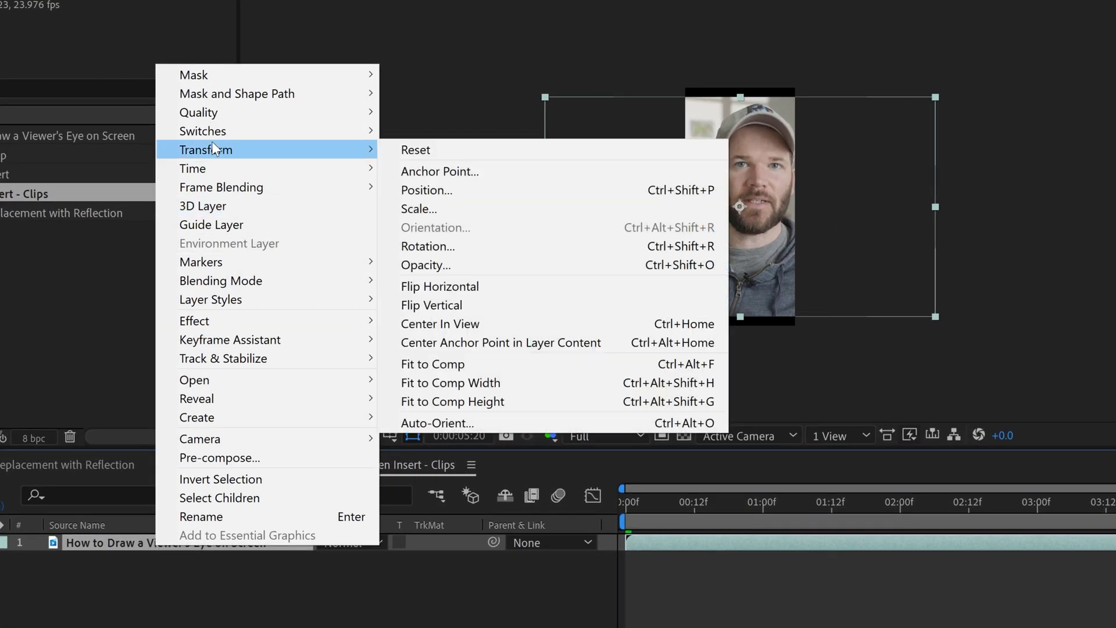
left_click(490, 401)
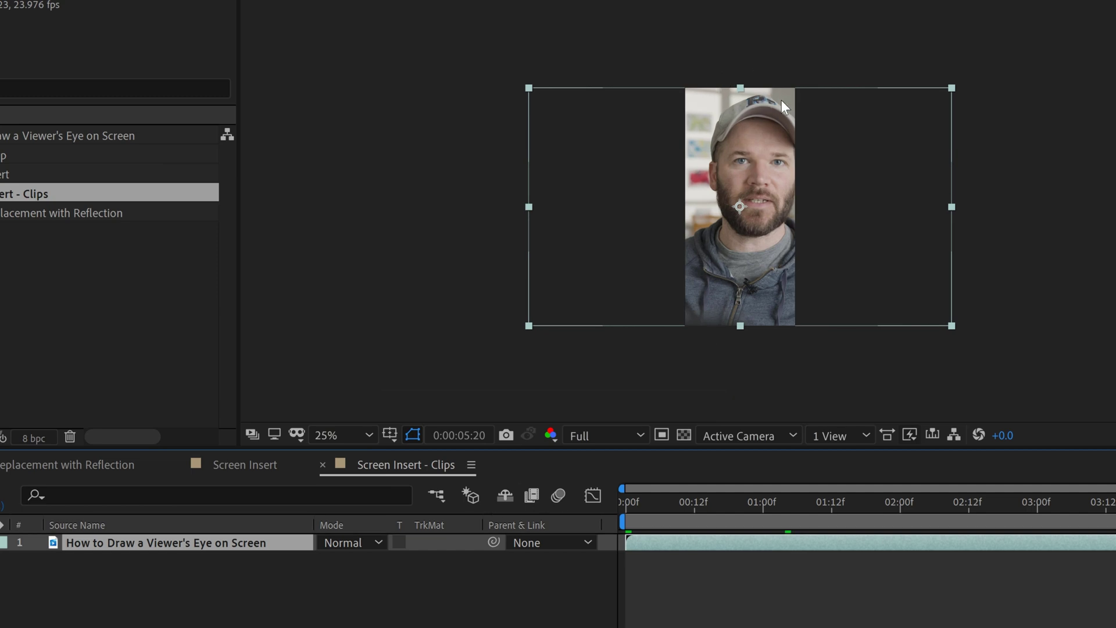
left_click_drag(856, 218, 840, 220)
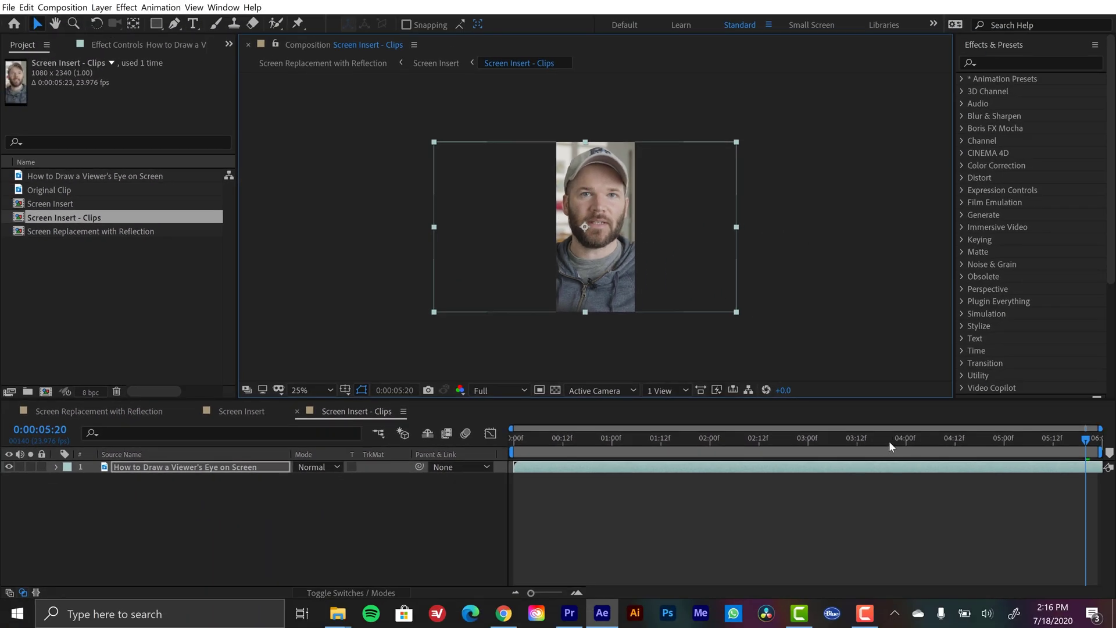
Overlay the footage excerpt from 0:03:03:09 to 0:03:09:21 into Screen Insert - Clips
double_click(123, 176)
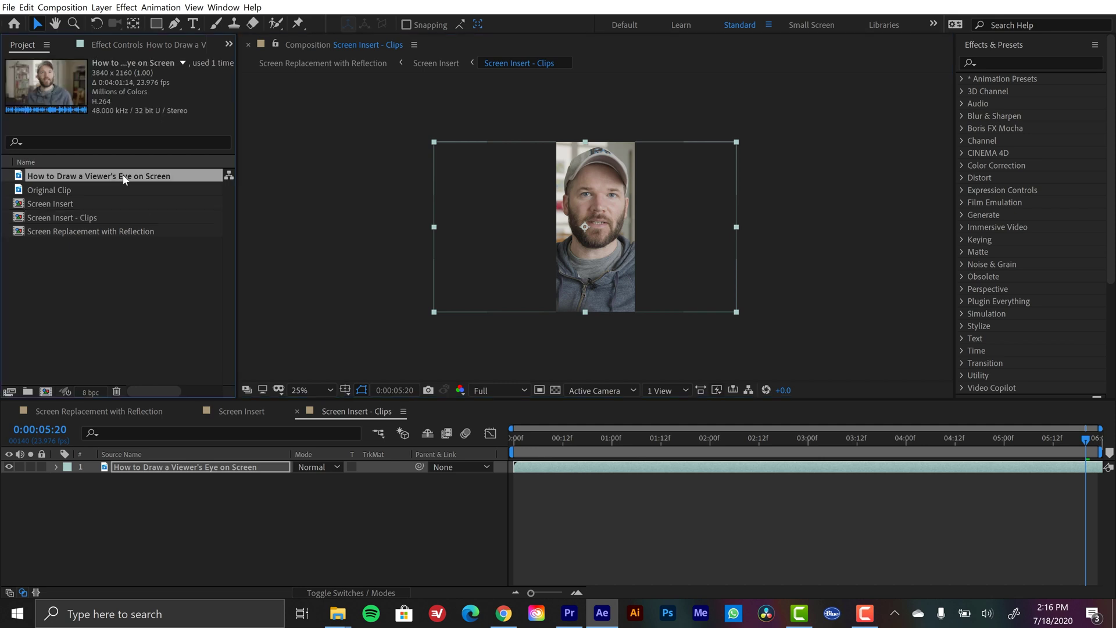
mouse_move(709, 365)
left_mouse_down()
mouse_move(806, 364)
mouse_move(785, 365)
left_mouse_up()
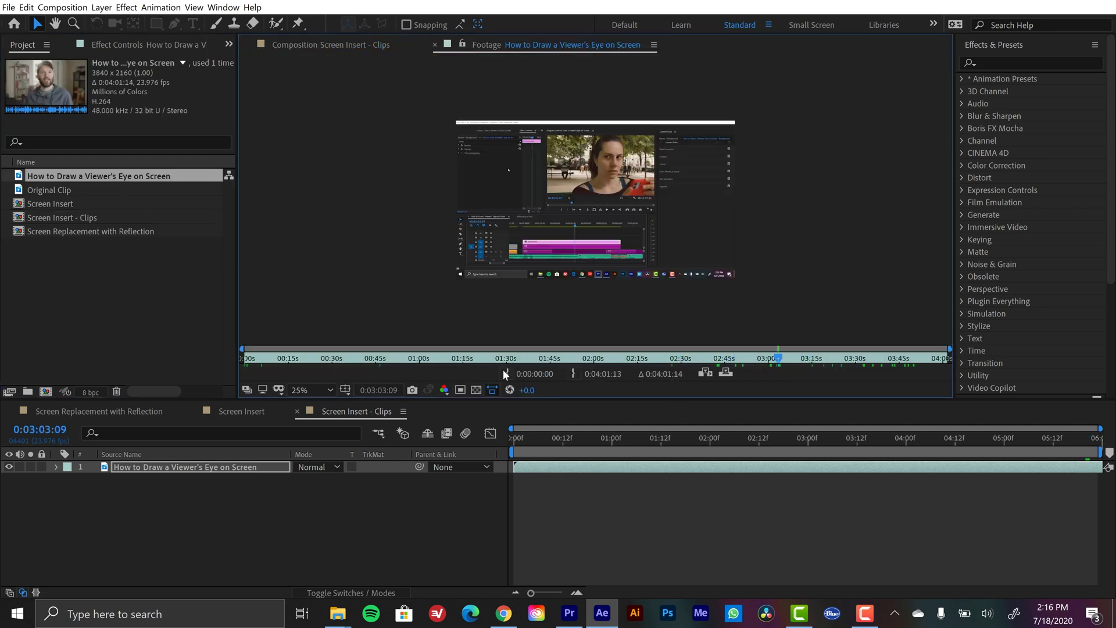
left_click(505, 372)
left_click(797, 359)
key("space")
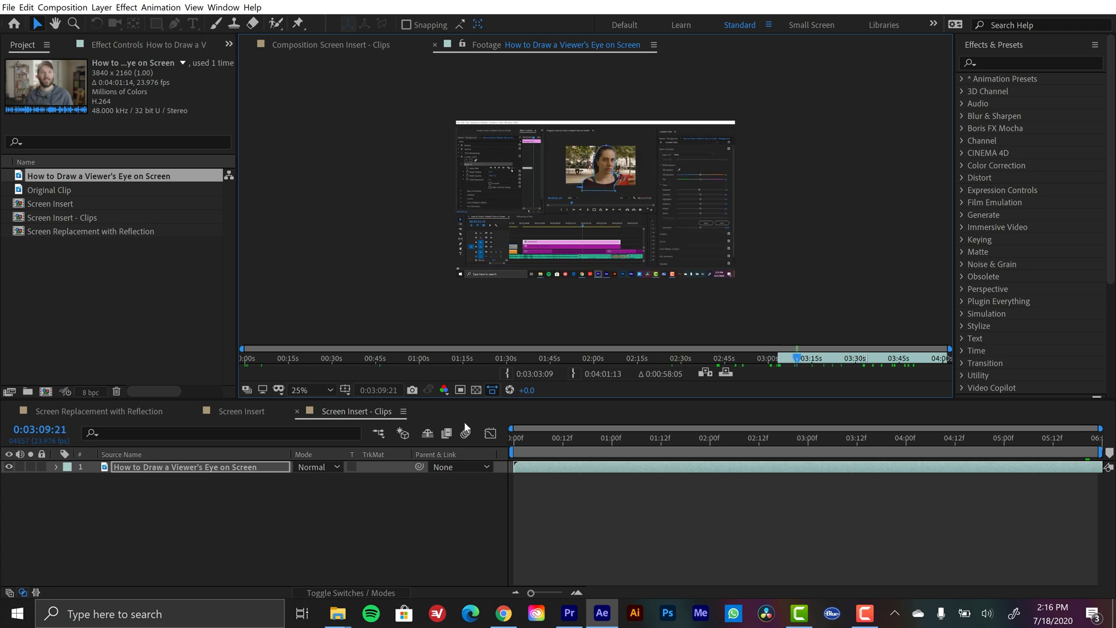
left_click(573, 374)
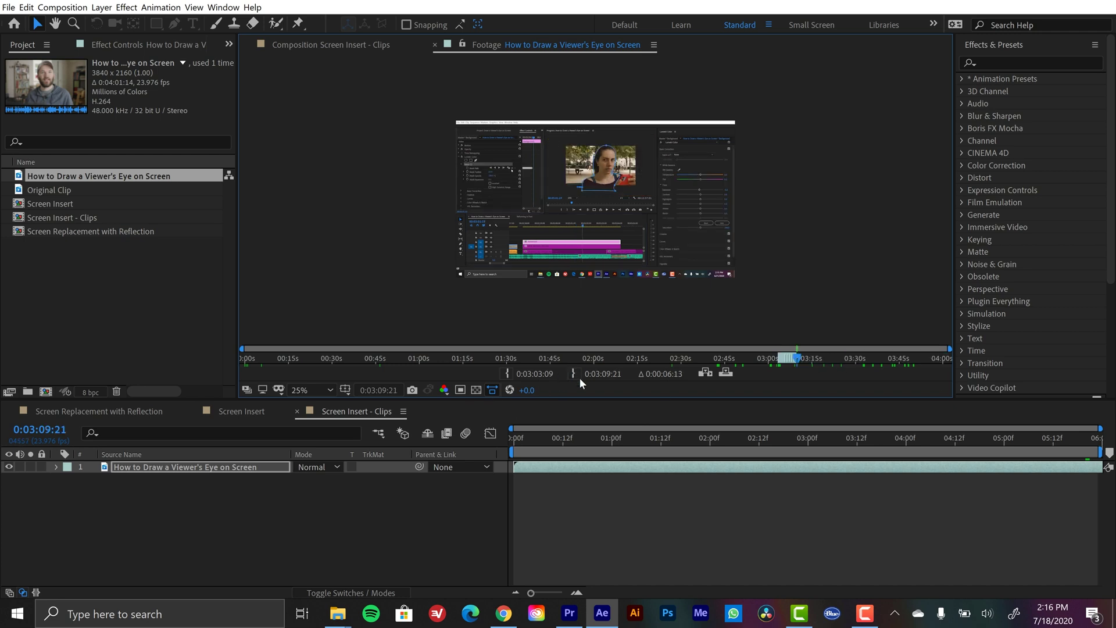
left_click(726, 373)
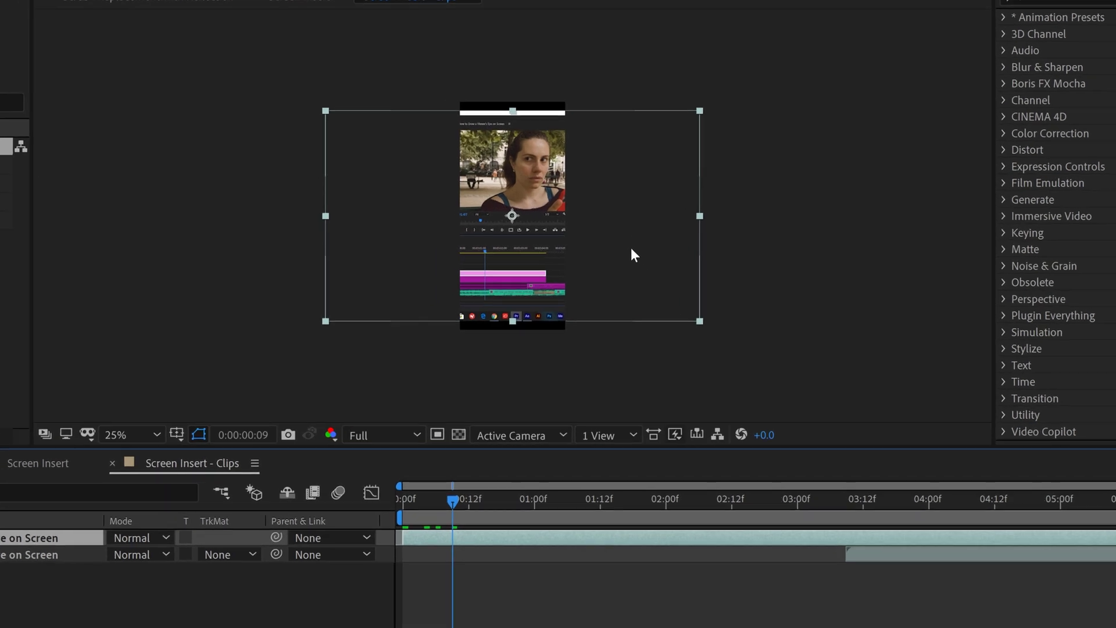
Fit the excerpt layer to the composition height, shift it right, and preview it
right_click(679, 241)
mouse_move(684, 322)
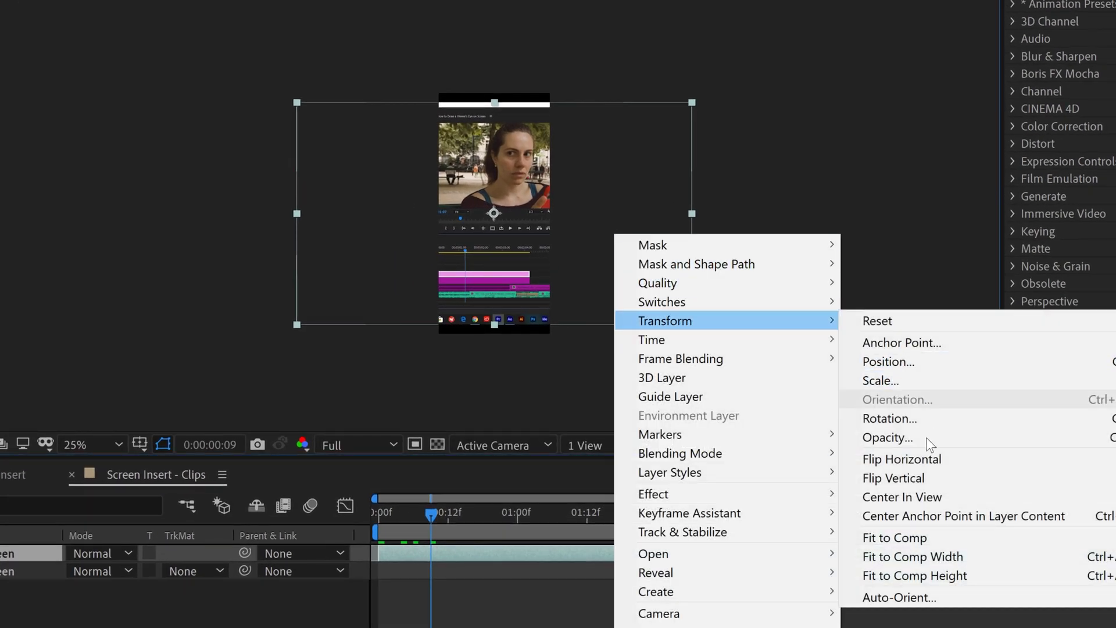
left_click(889, 576)
left_click_drag(648, 231, 780, 210)
left_click_drag(435, 524, 544, 521)
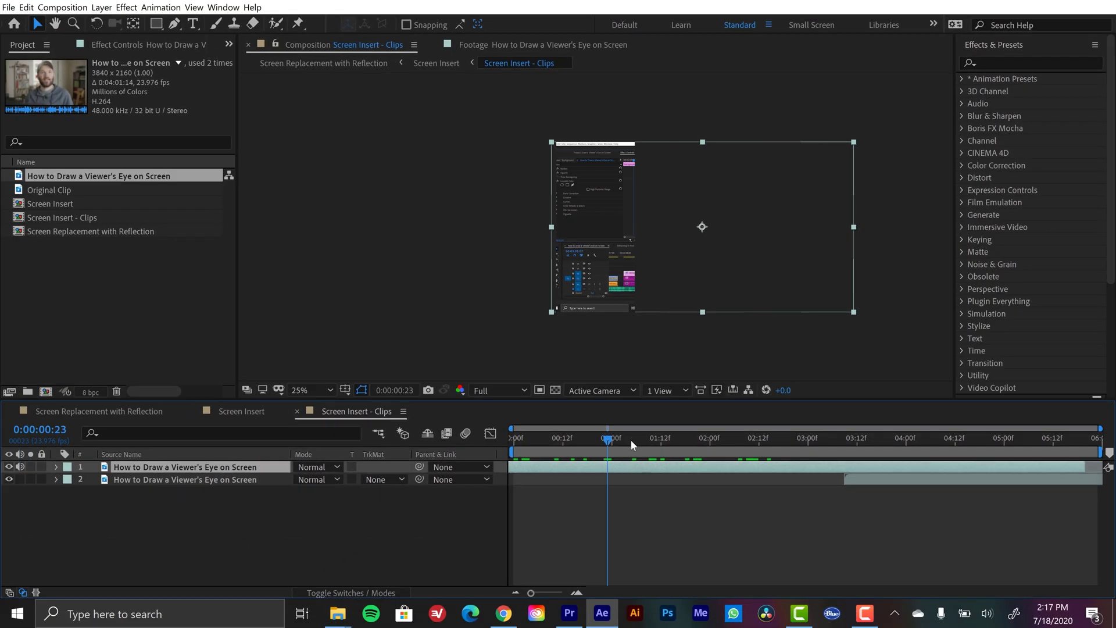
left_click_drag(632, 444, 715, 446)
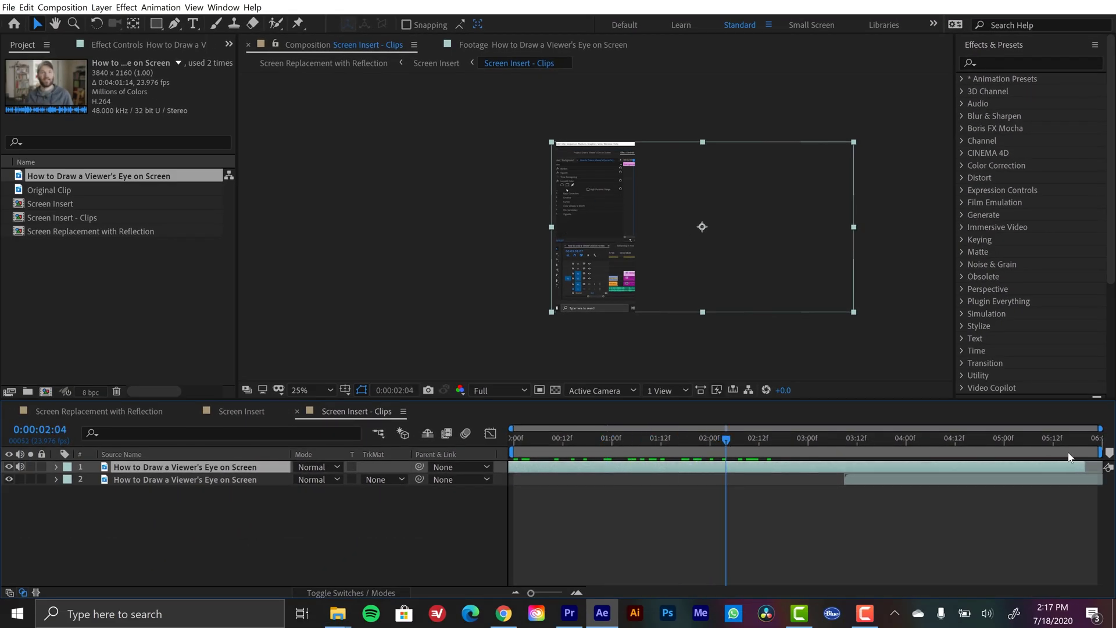
Cut from the excerpt to the face clip at 03:00f, nudging the face clip 20 px right
left_click_drag(1083, 466, 803, 467)
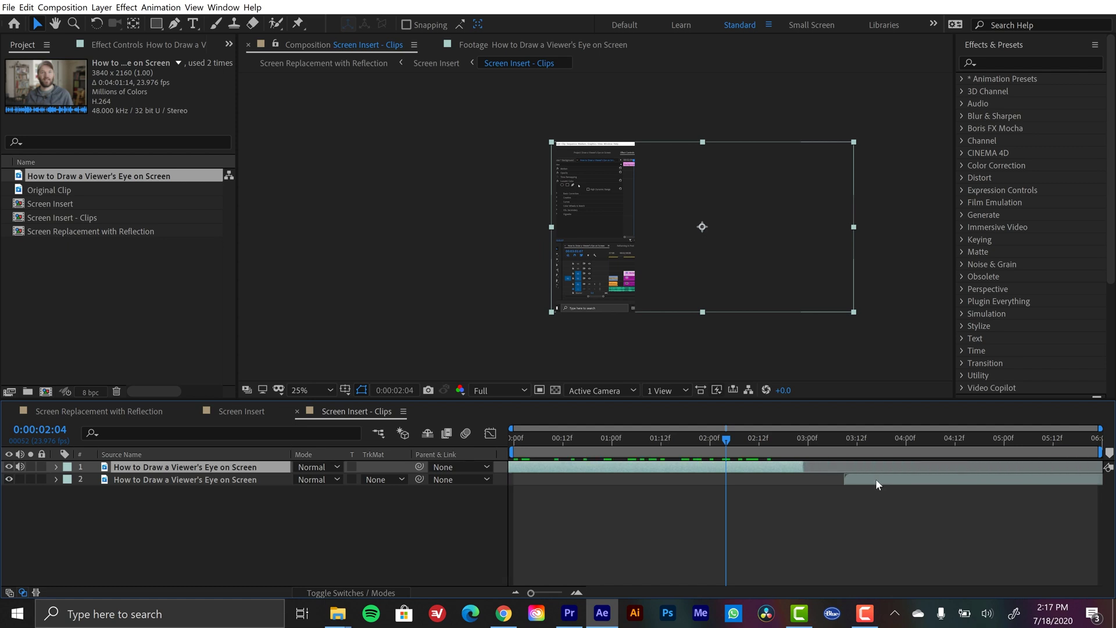
left_click_drag(877, 484, 852, 485)
left_click_drag(794, 440, 820, 440)
key("shift+Right")
key("shift+Right")
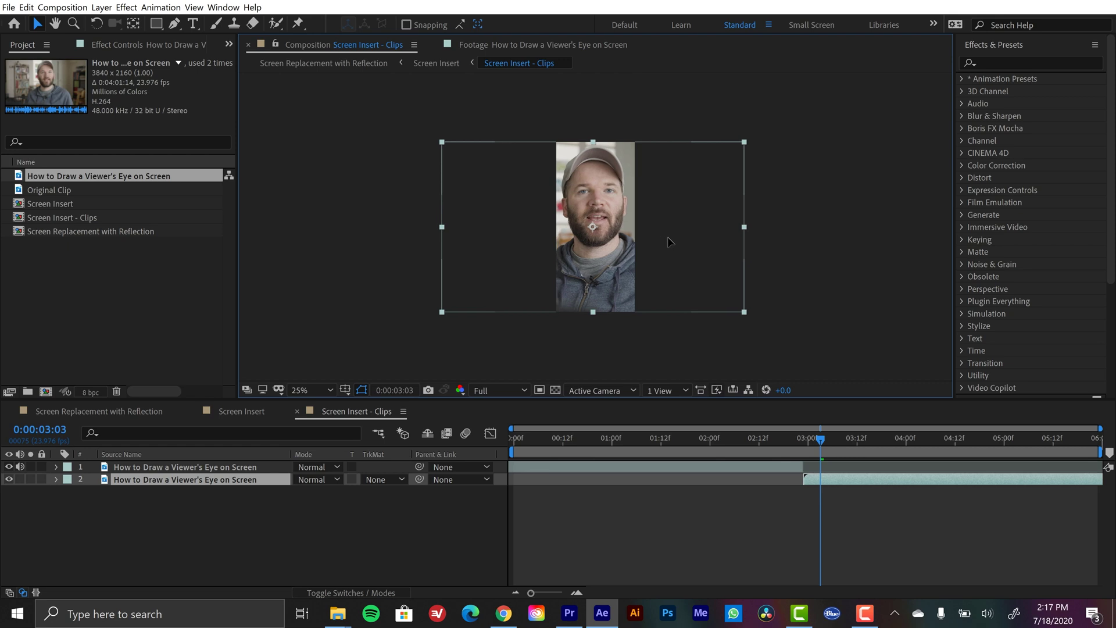
left_click(791, 441)
left_click_drag(756, 444, 937, 443)
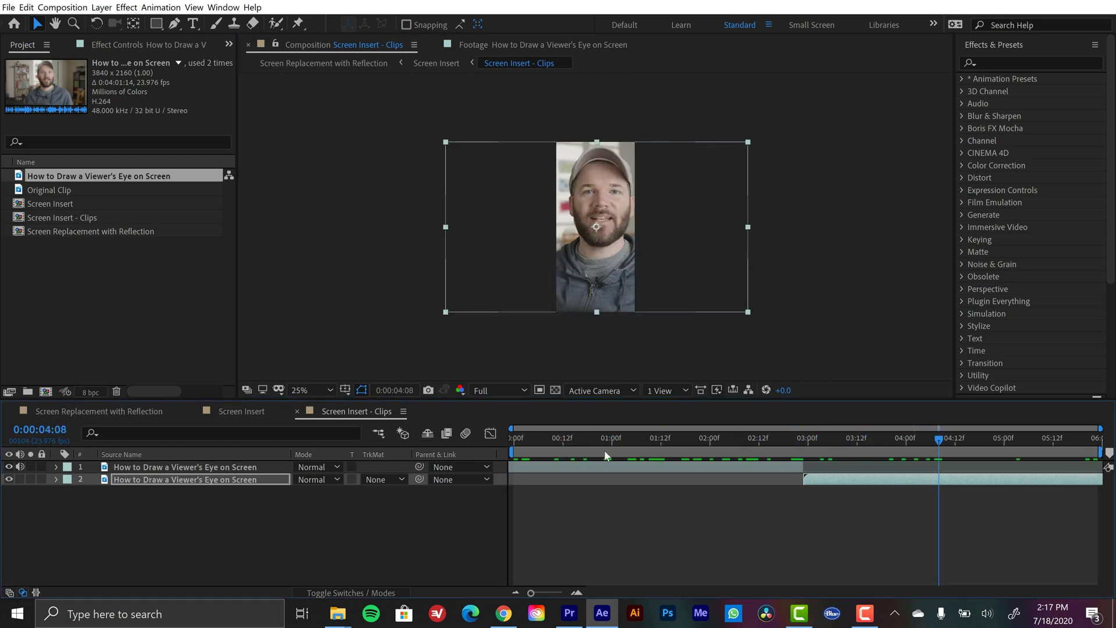
left_click(297, 412)
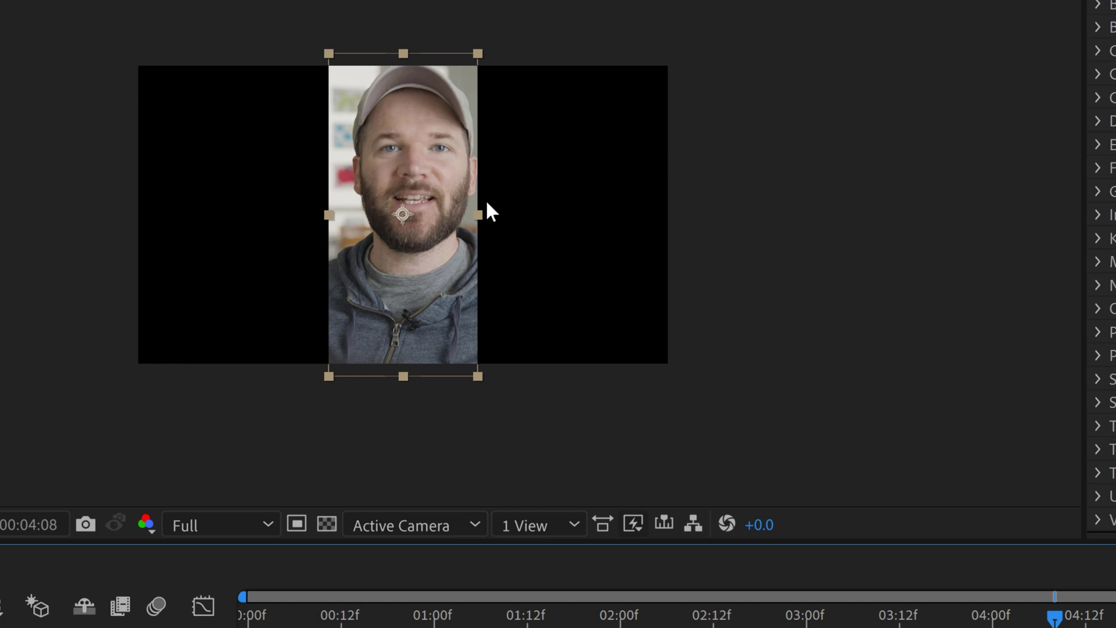
Fit the Screen Insert - Clips layer to fill the whole Screen Insert composition
right_click(409, 141)
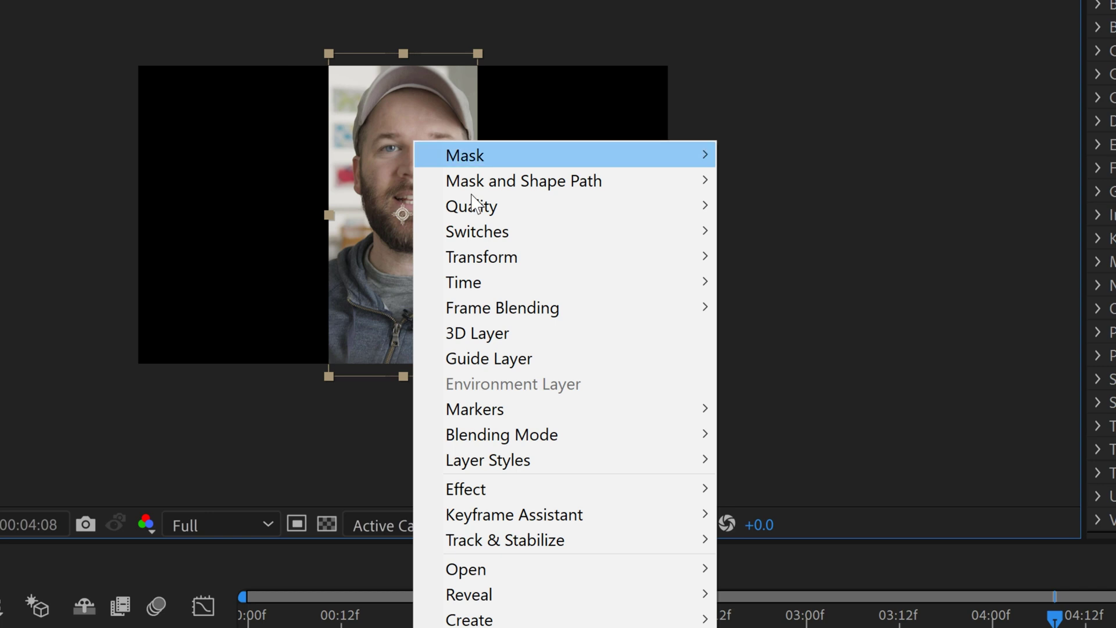
mouse_move(493, 256)
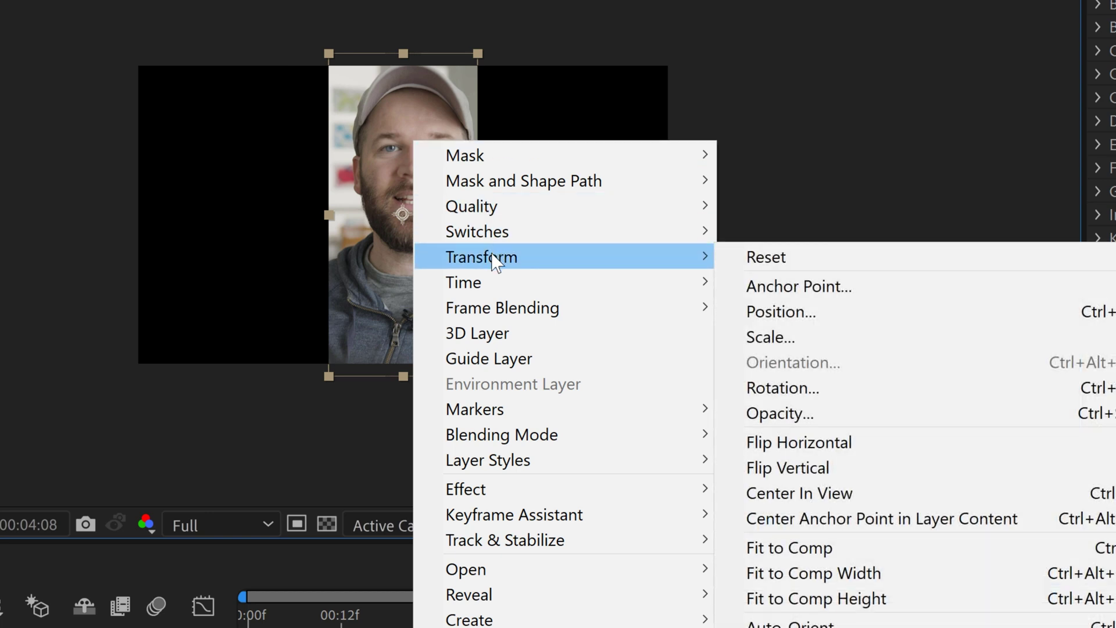
left_click(786, 549)
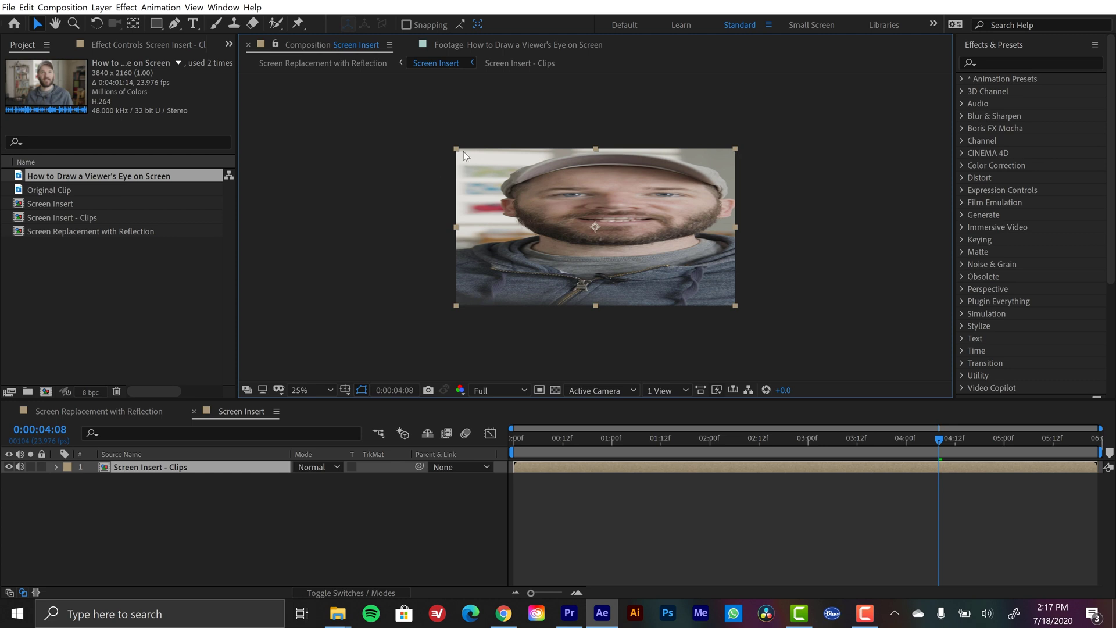
Return to Screen Replacement with Reflection and expand its composition flowchart
left_click(194, 411)
key("Tab")
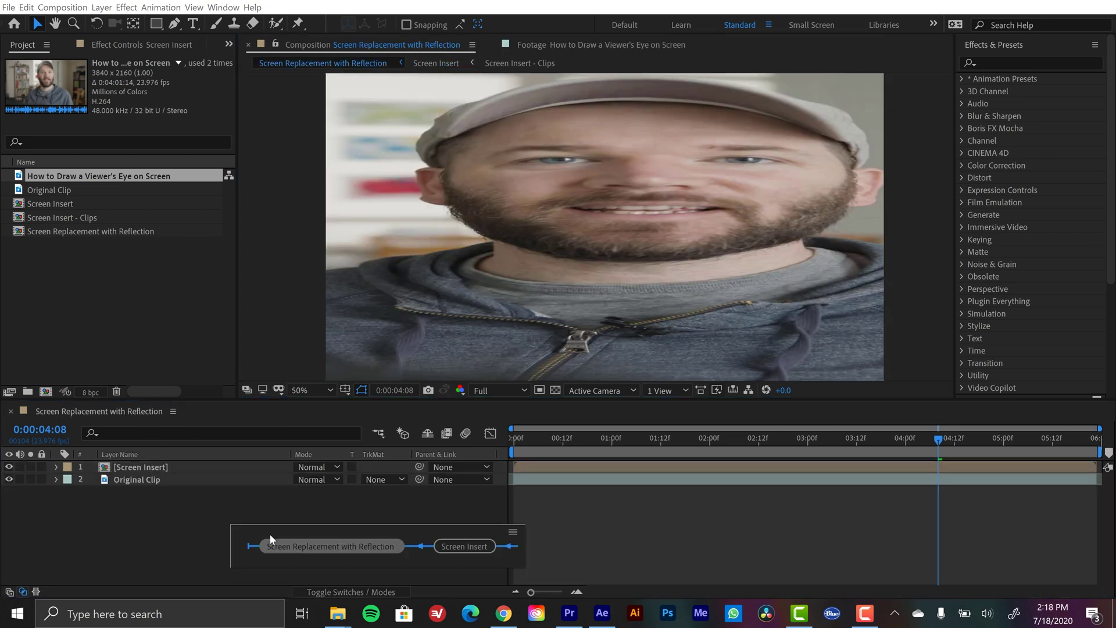
left_click(523, 547)
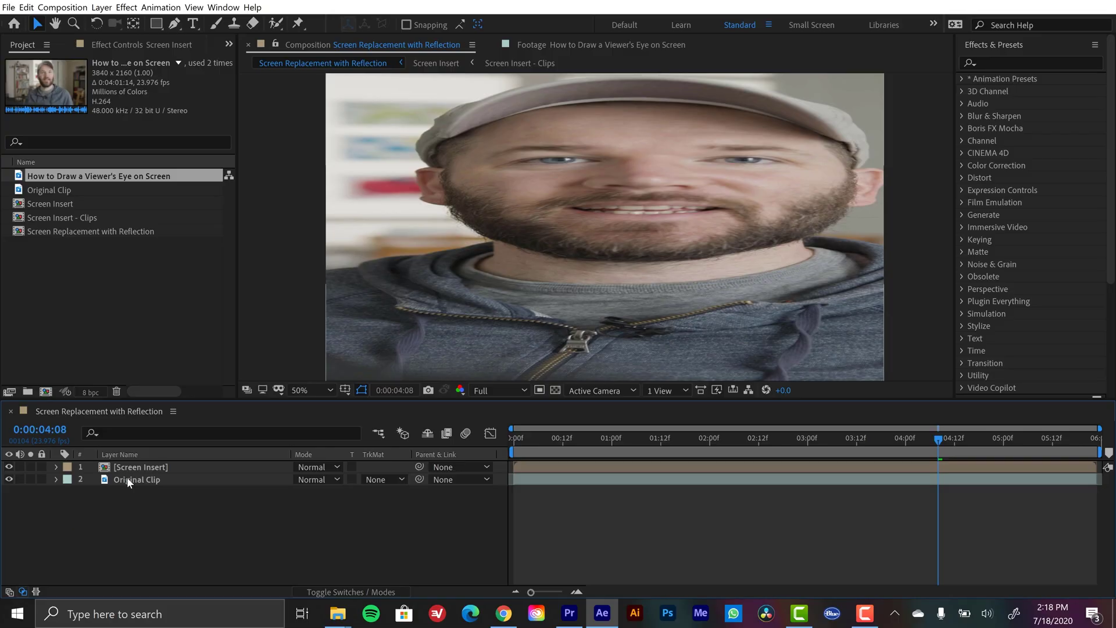
left_click(127, 476)
Load the Phone Screen track into Original Clip's Mocha AE effect as track data
left_click(104, 45)
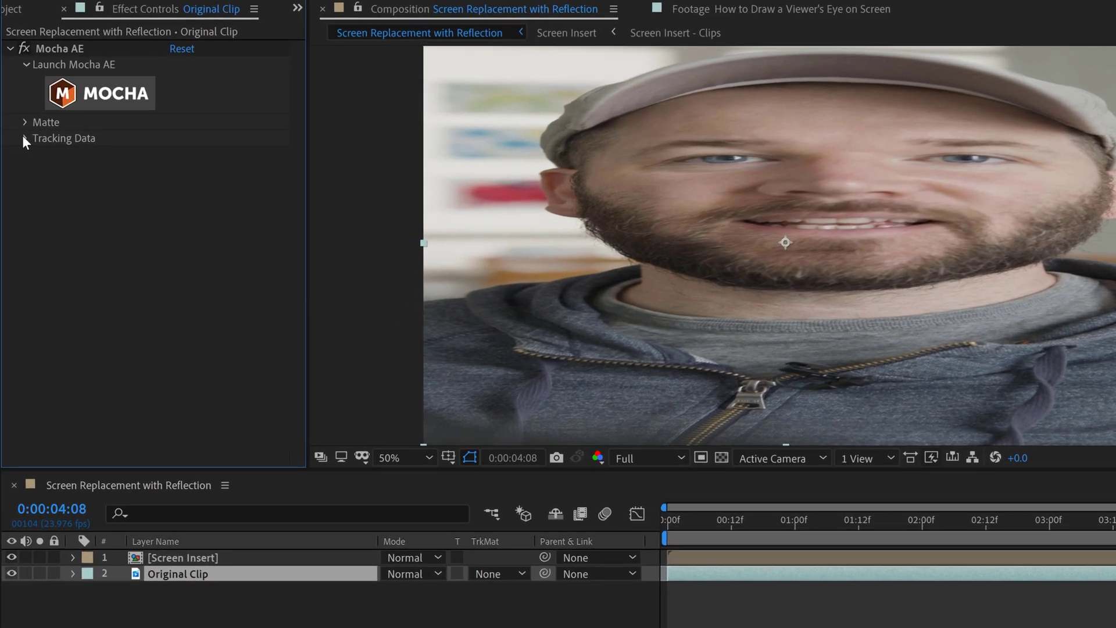
left_click(19, 144)
left_click(208, 156)
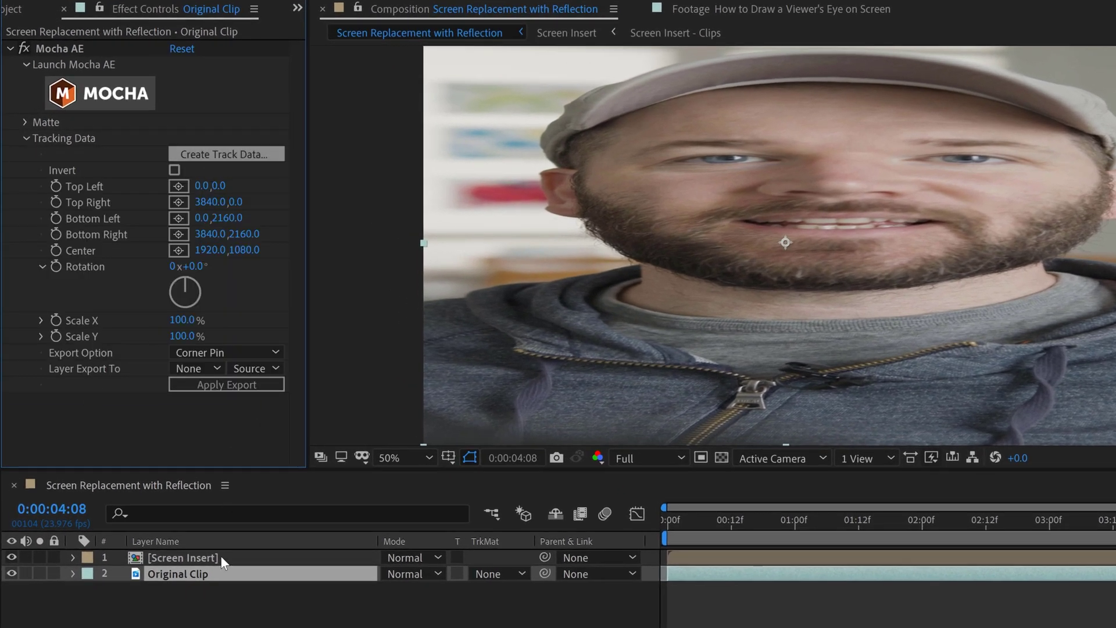
left_click(704, 273)
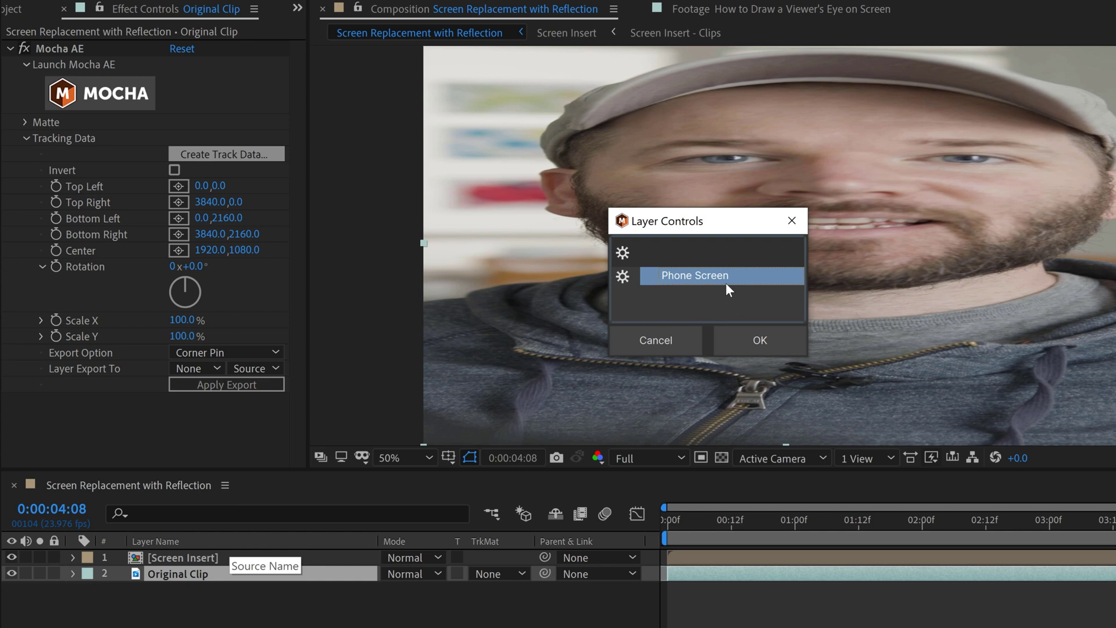
left_click(738, 333)
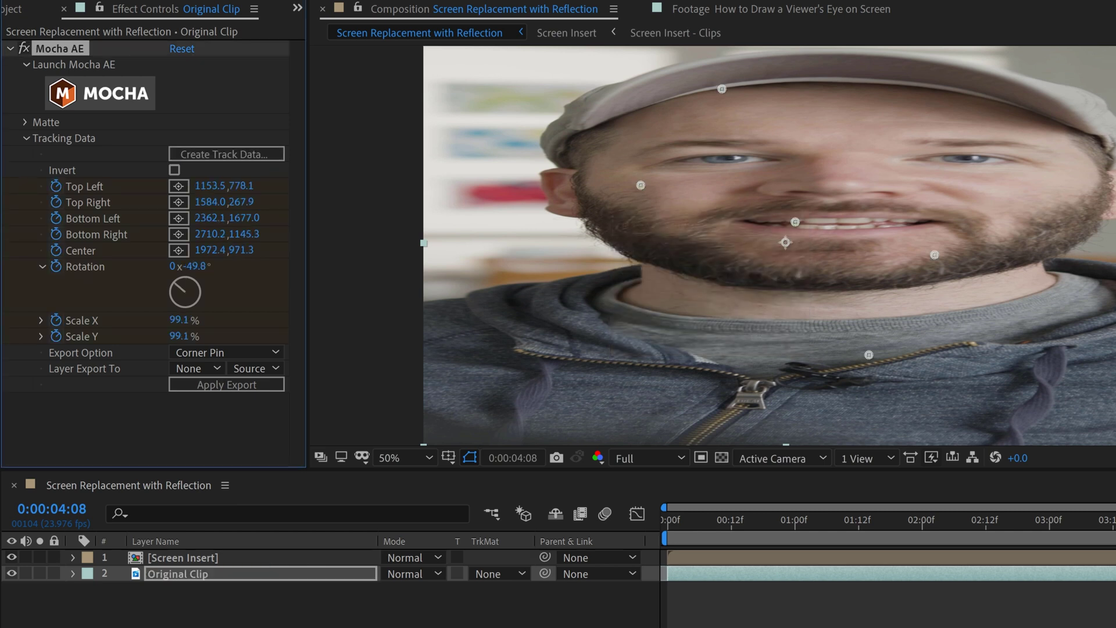
Move Screen Insert below Original Clip to view the tracked corners, then back above
left_click(12, 557)
left_click(12, 556)
left_click_drag(162, 558, 161, 578)
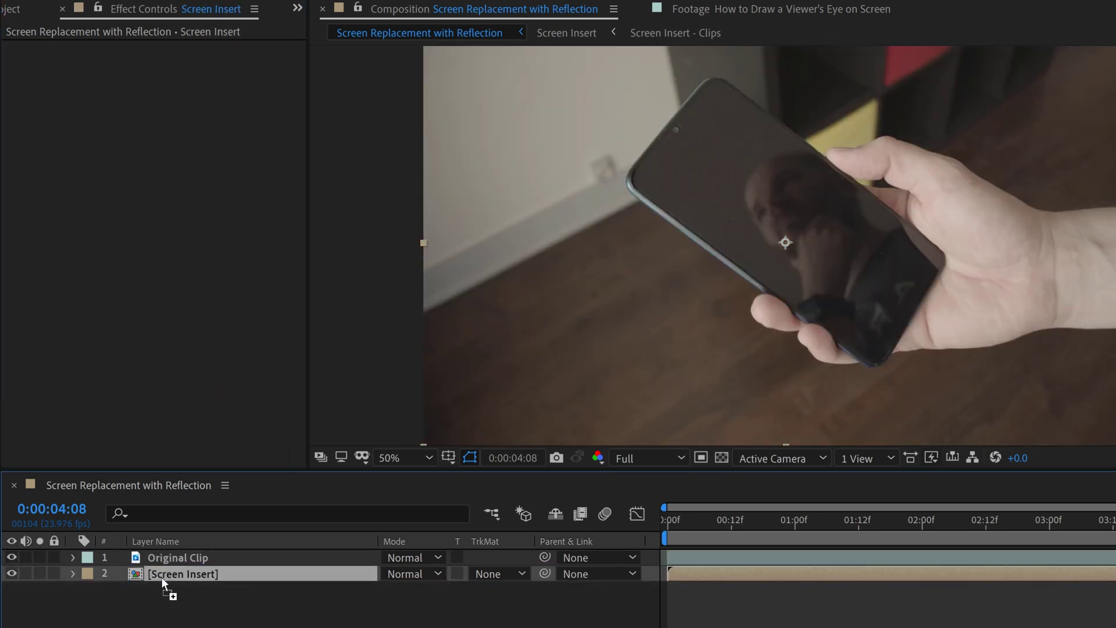
left_click(185, 558)
left_click(70, 47)
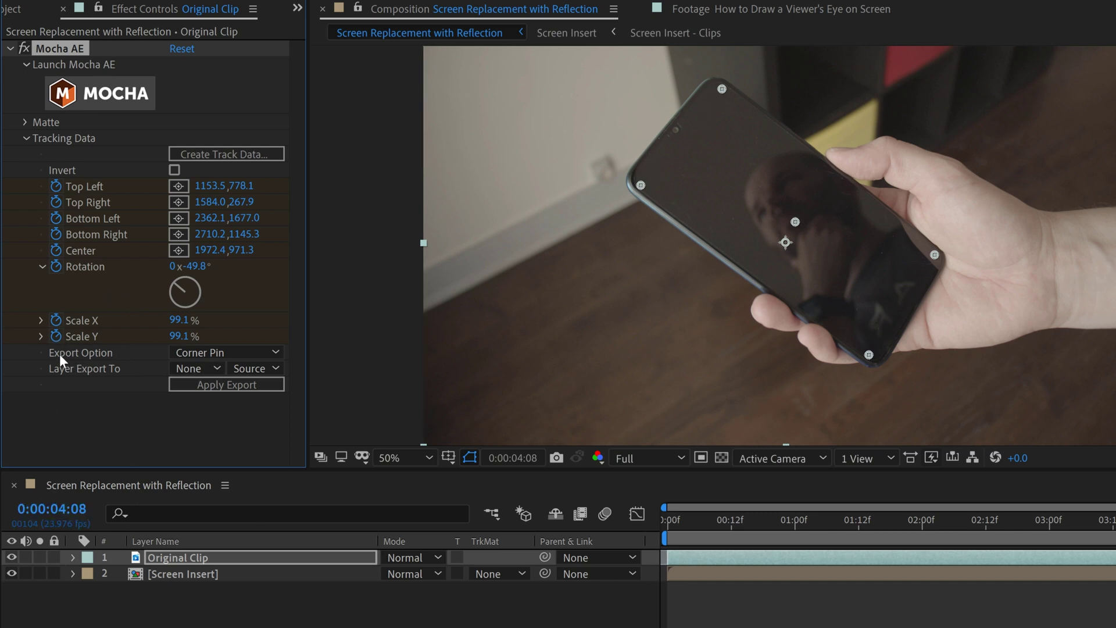
left_click_drag(162, 572, 162, 550)
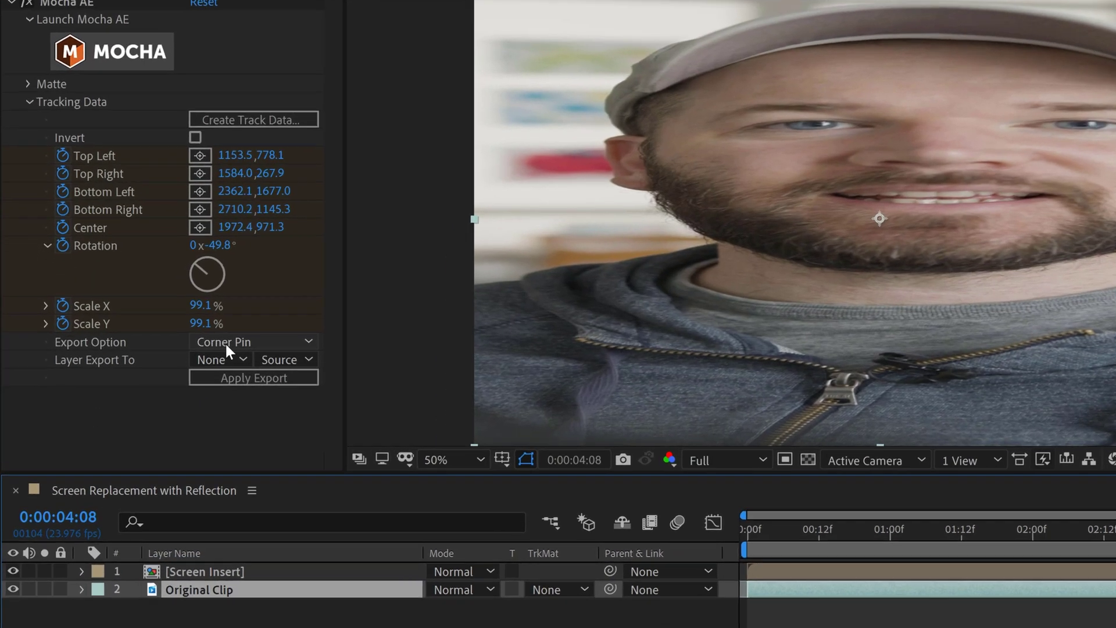
Export the track as Corner Pin (Support Motion Blur) onto the Screen Insert layer
left_click(232, 352)
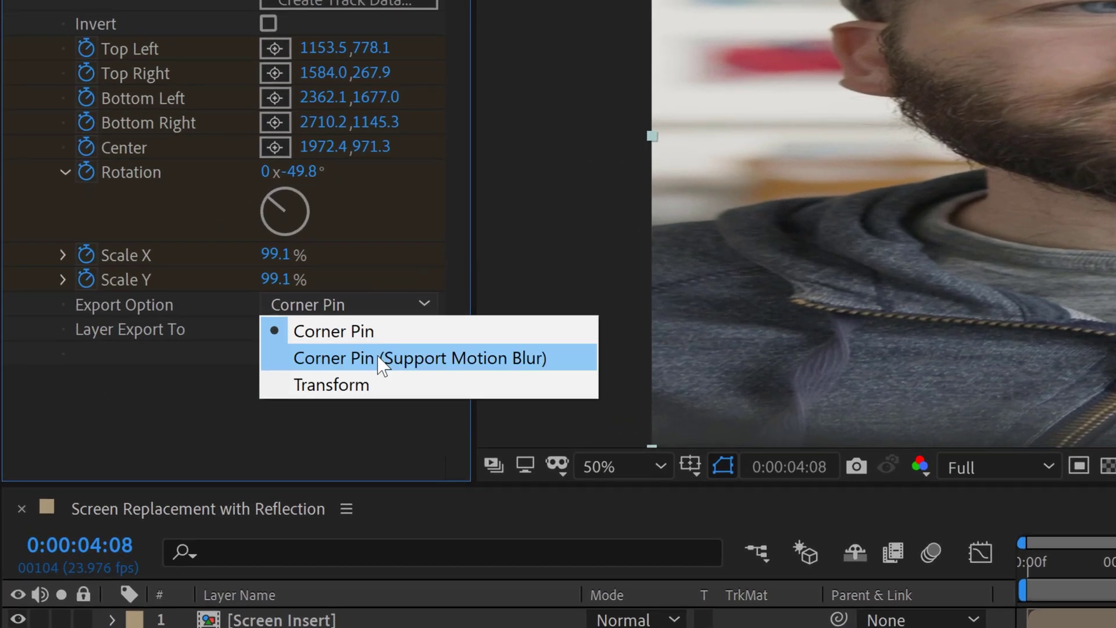
left_click(440, 359)
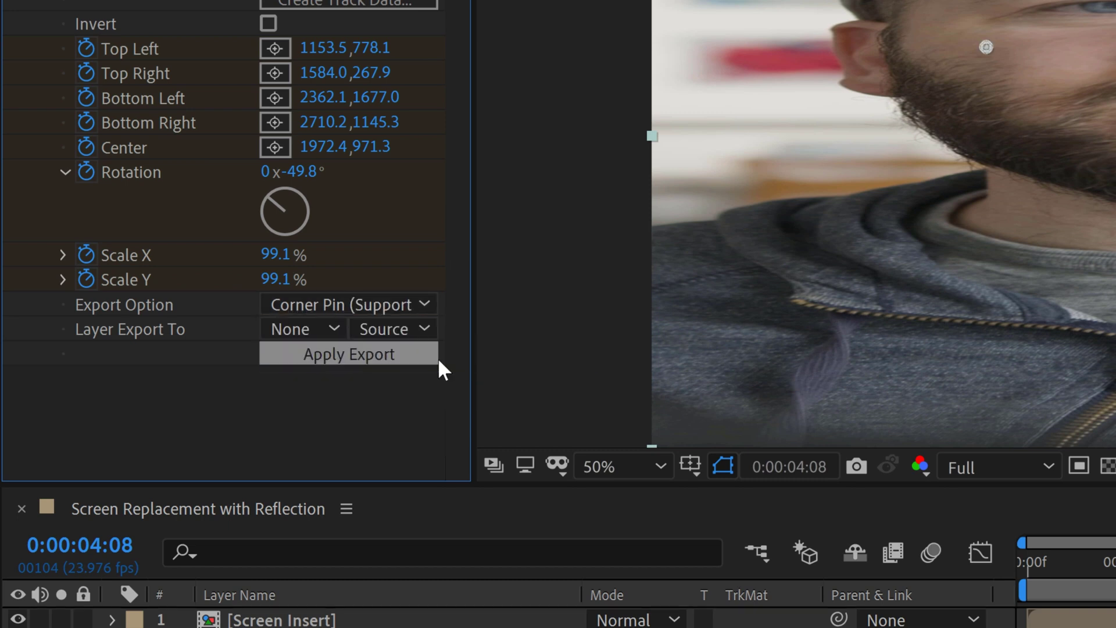
left_click(290, 330)
left_click(354, 387)
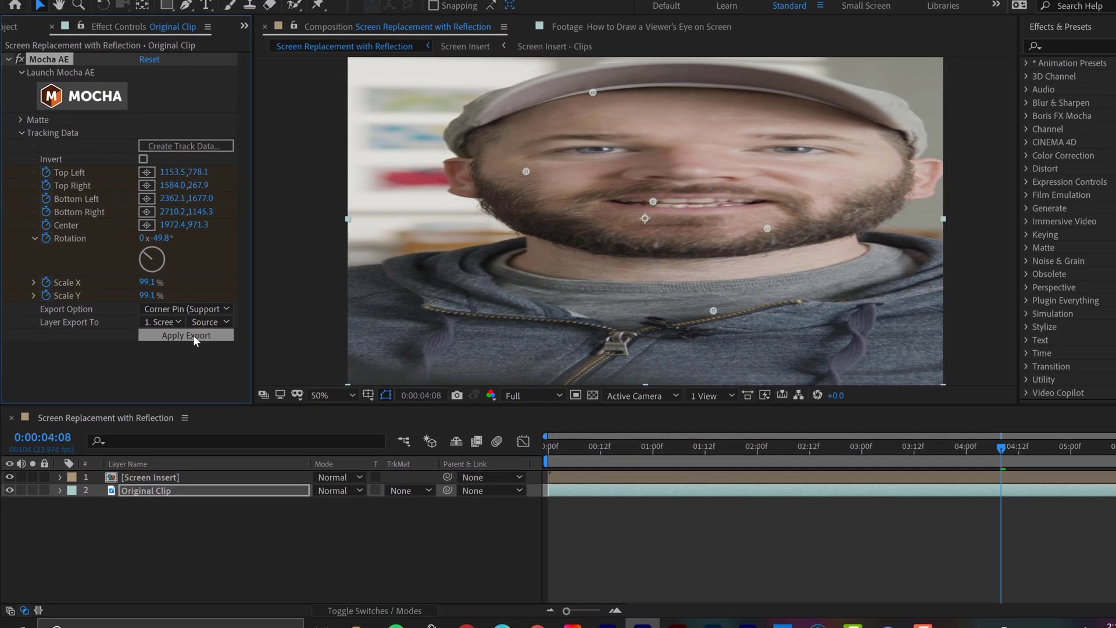
left_click(193, 335)
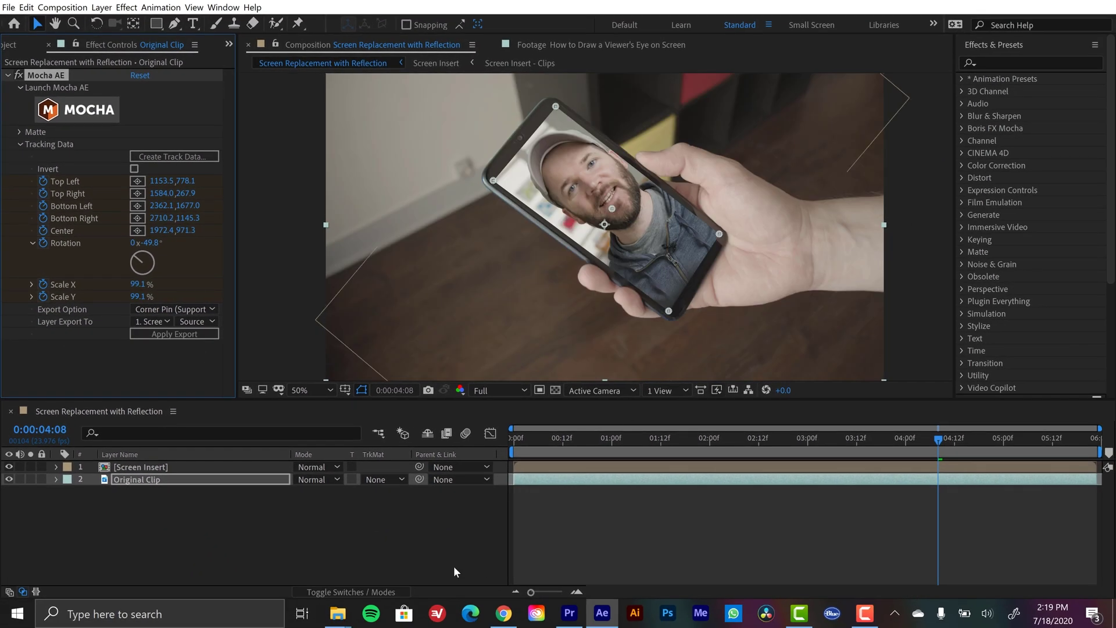
Play back the composition from the start to review the tracked screen insert
left_click(399, 551)
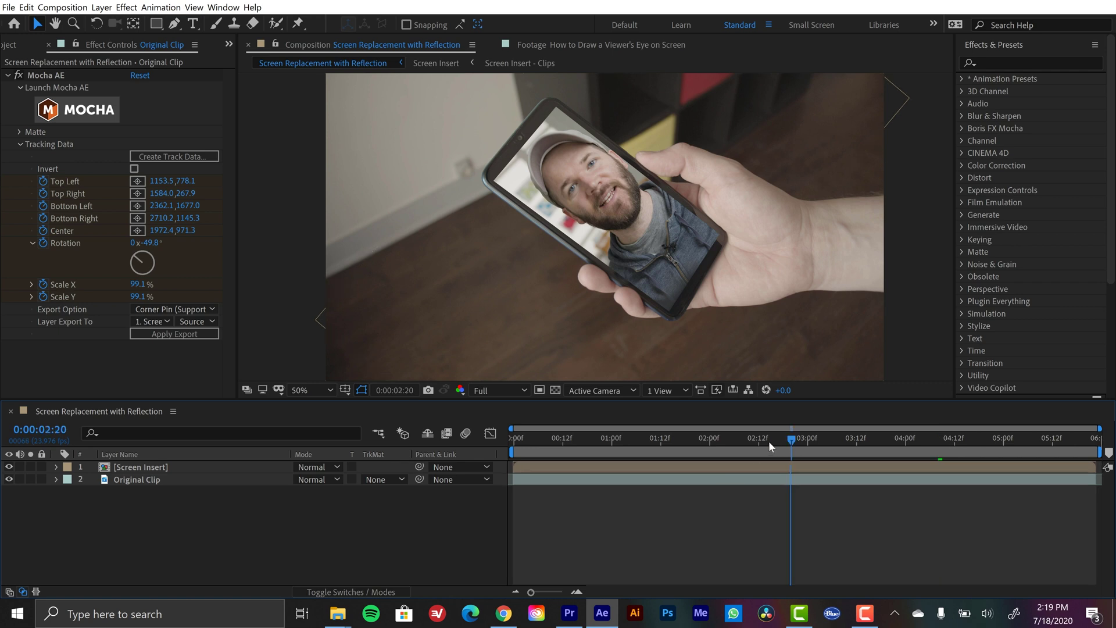
key("Home")
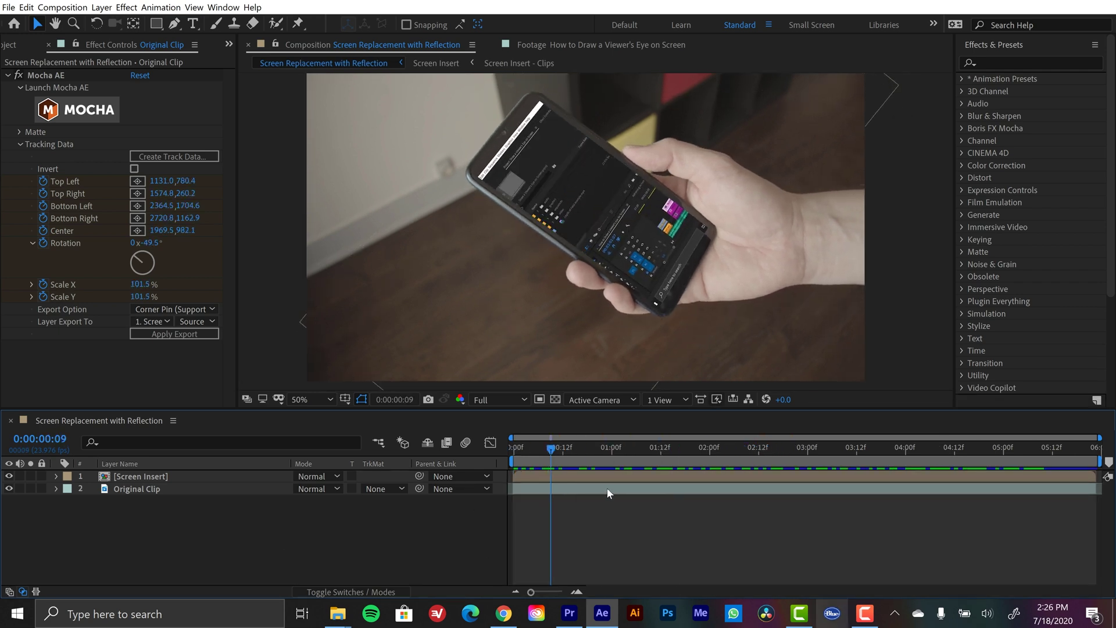
left_click_drag(639, 453, 864, 458)
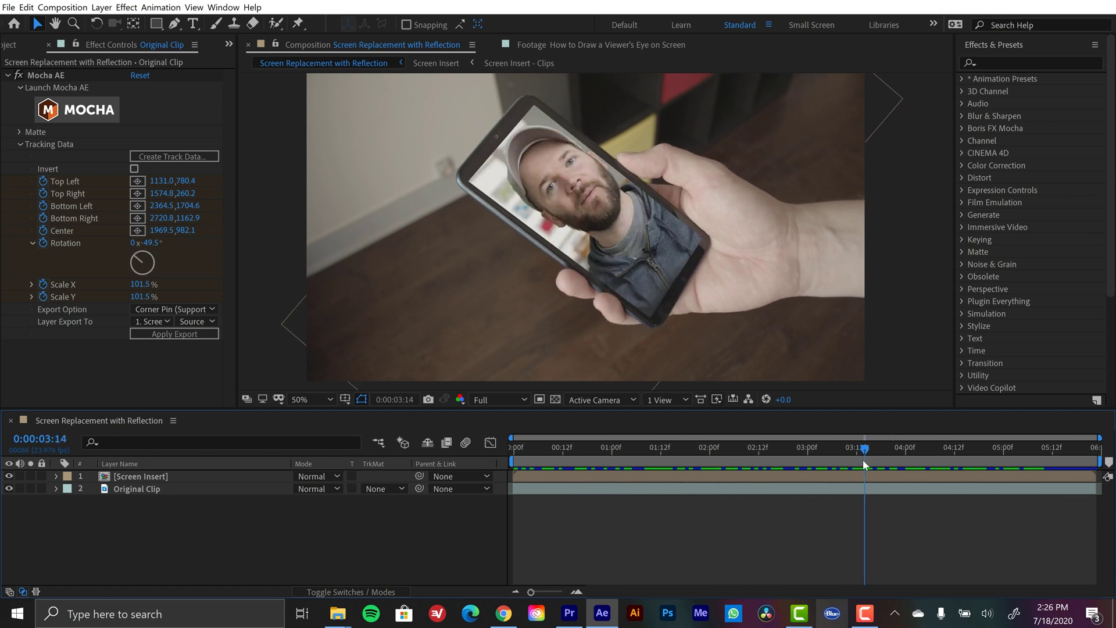
key("space")
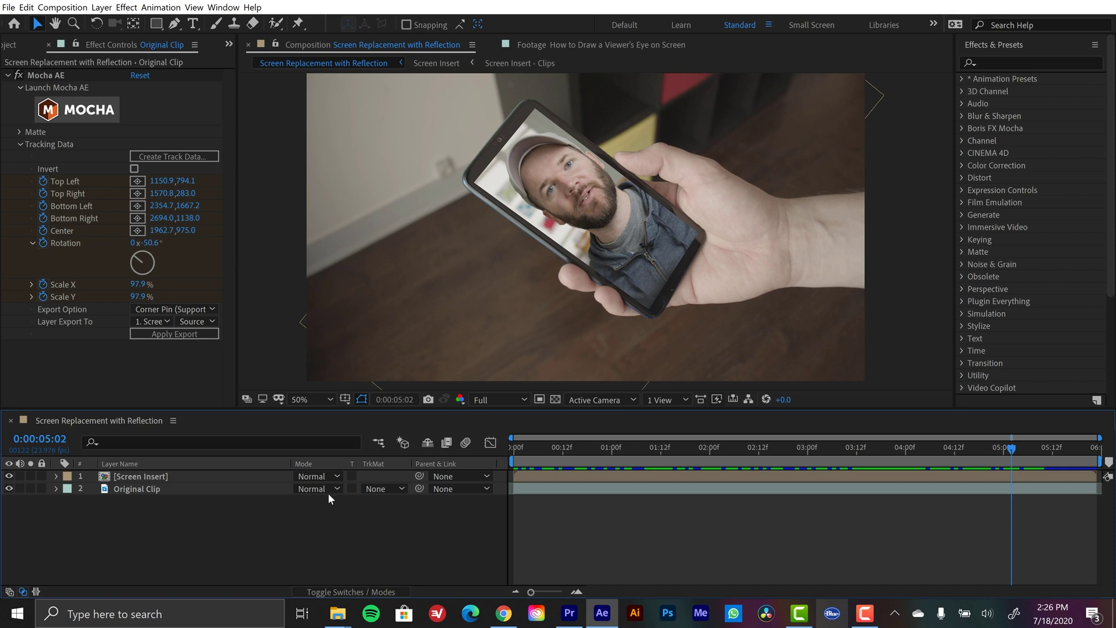
left_click(617, 457)
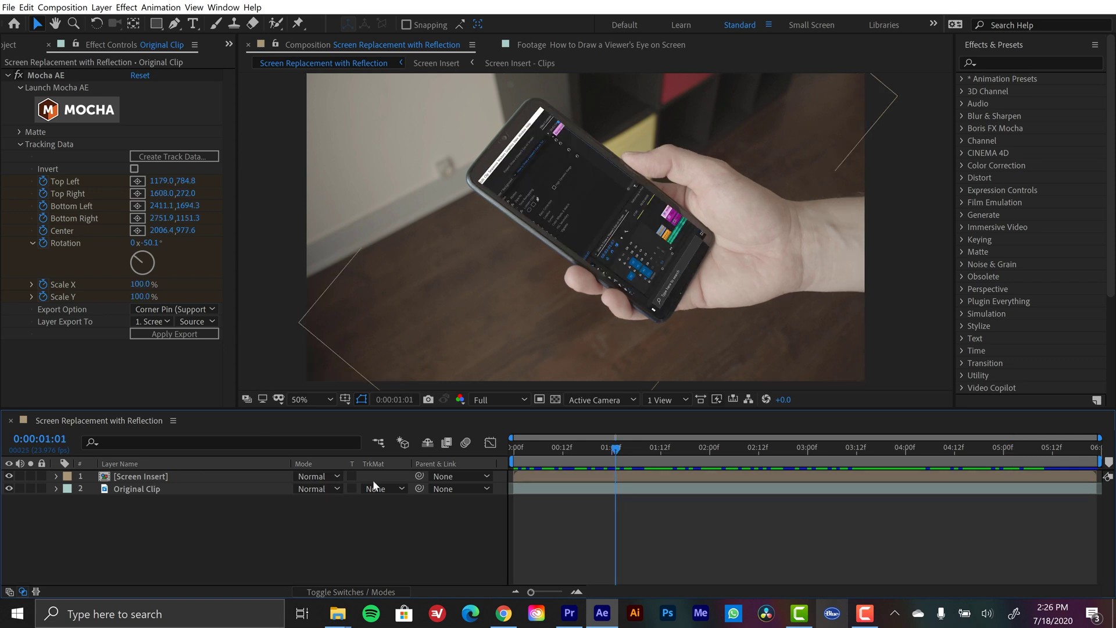
left_click(330, 476)
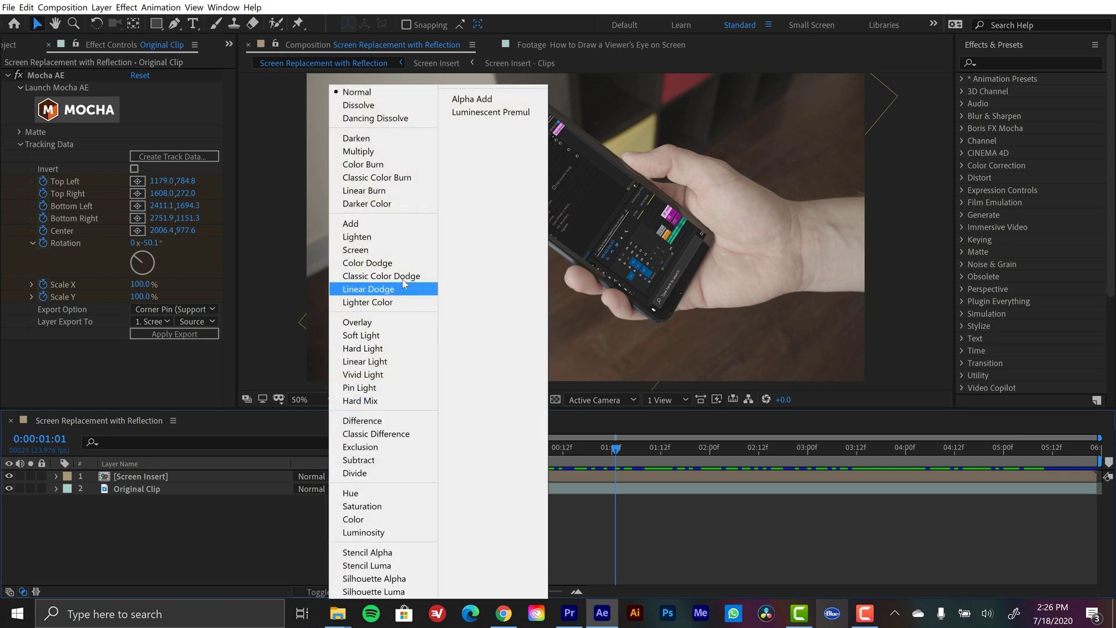
left_click(407, 224)
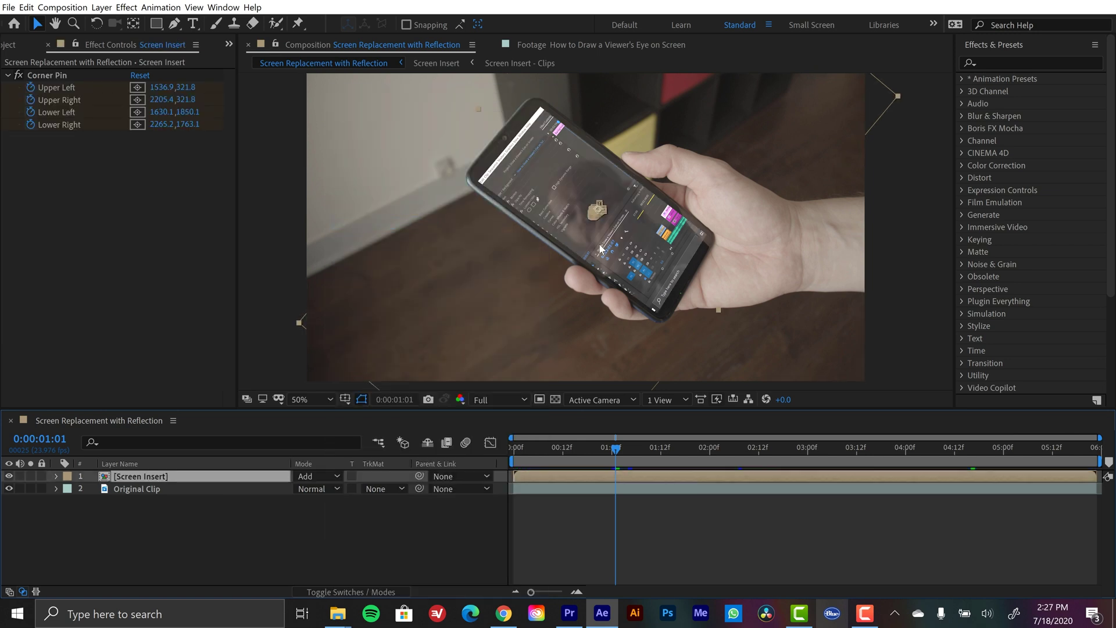
key("period")
mouse_move(668, 183)
left_mouse_down()
mouse_move(587, 296)
mouse_move(661, 187)
left_mouse_up()
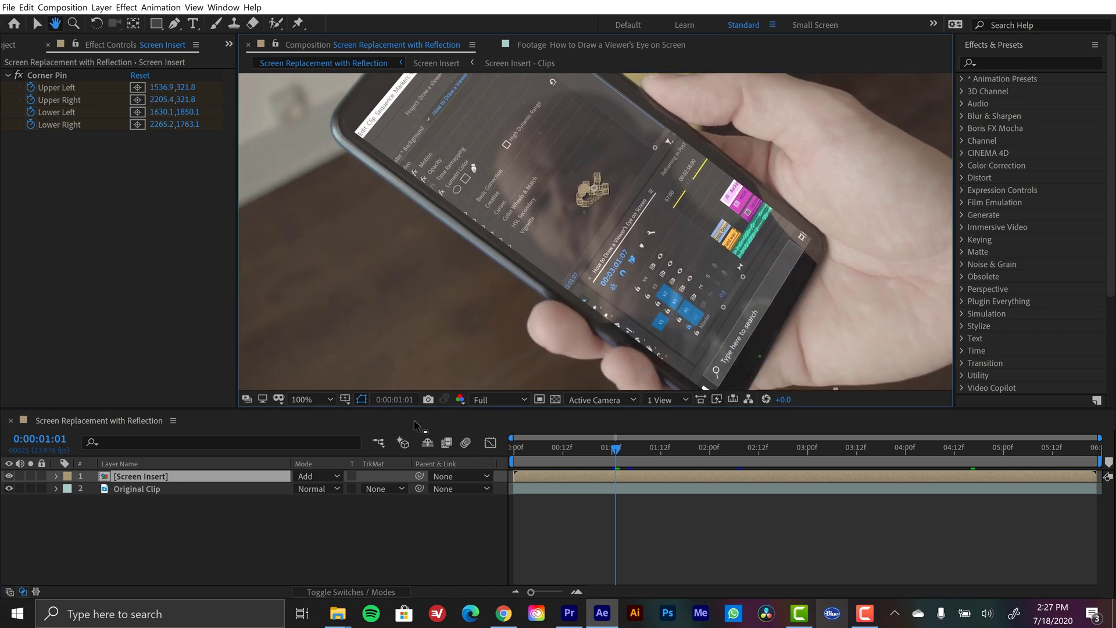
left_click(319, 476)
left_click(389, 249)
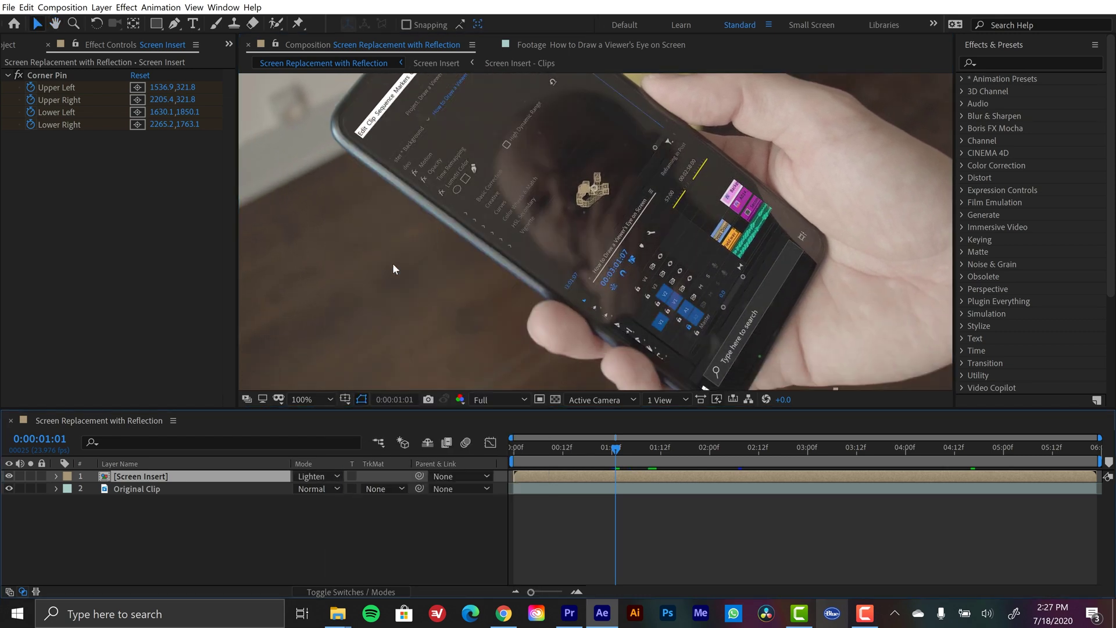
left_click(733, 448)
key("comma")
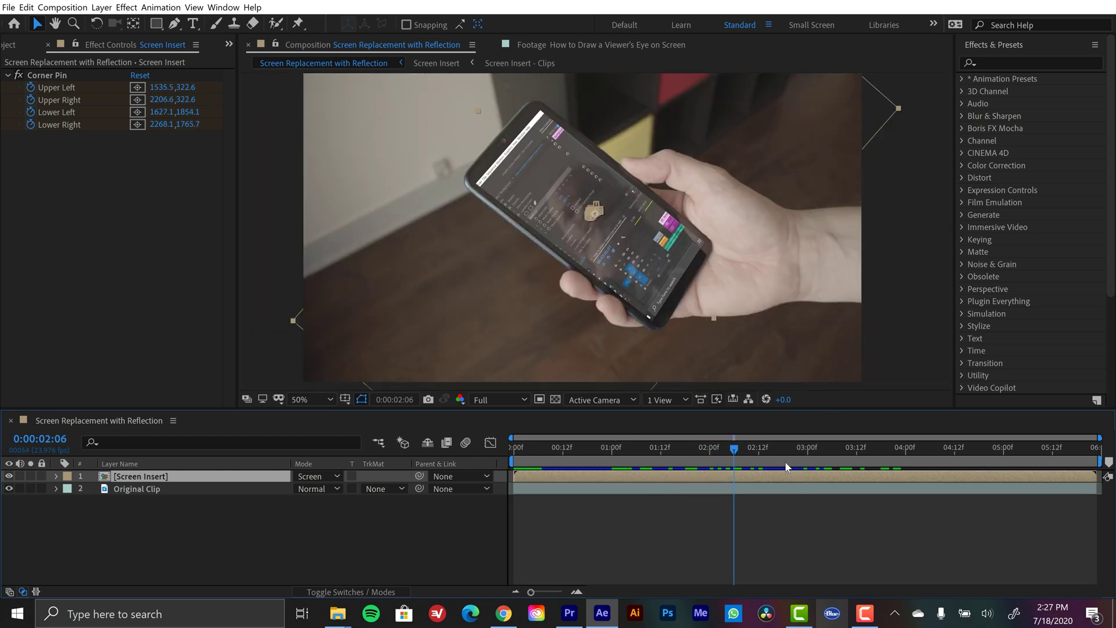
left_click_drag(734, 447, 657, 445)
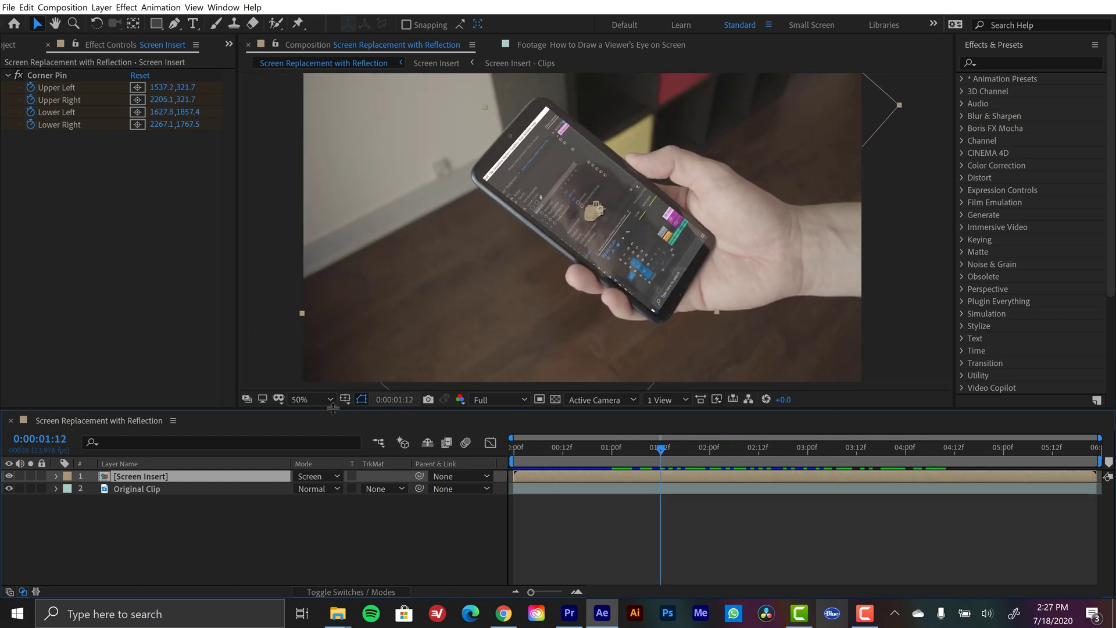
left_click(333, 477)
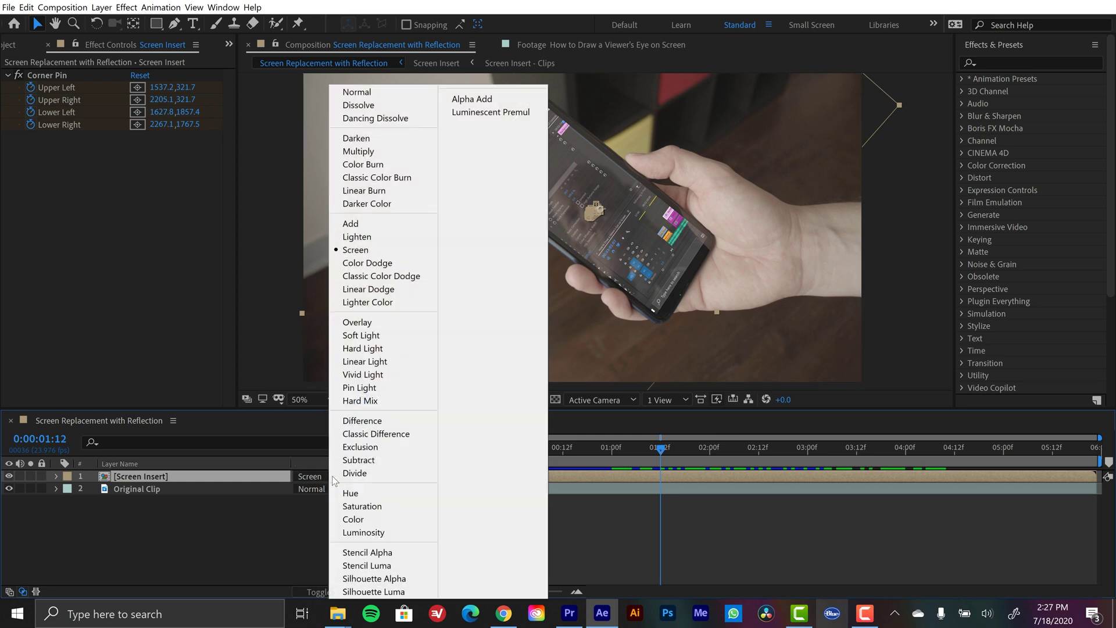
left_click(364, 96)
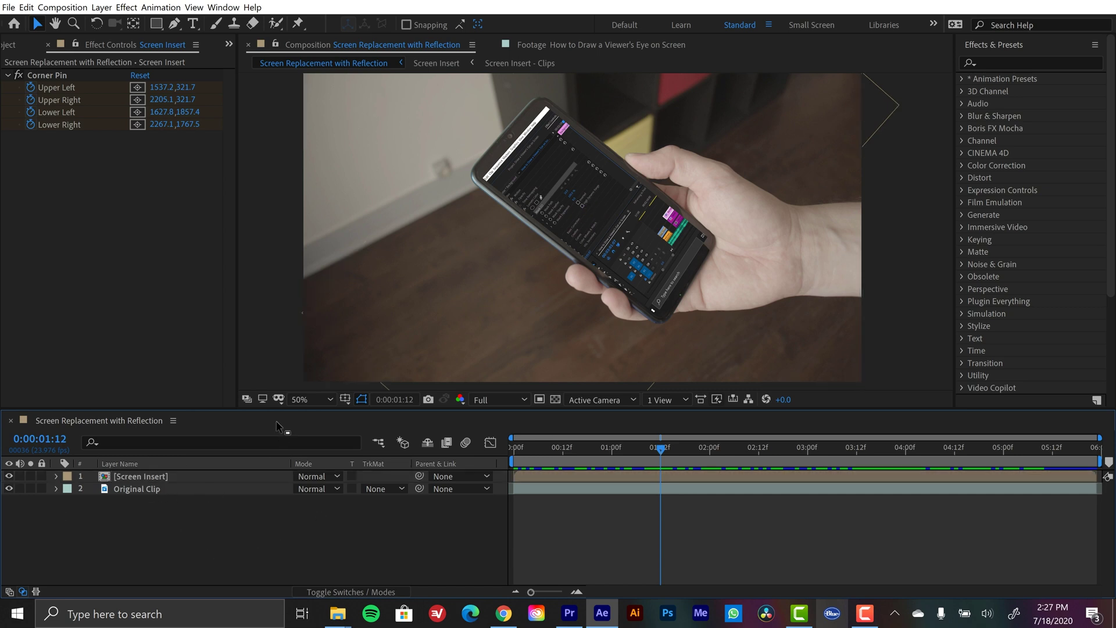
left_click(134, 492)
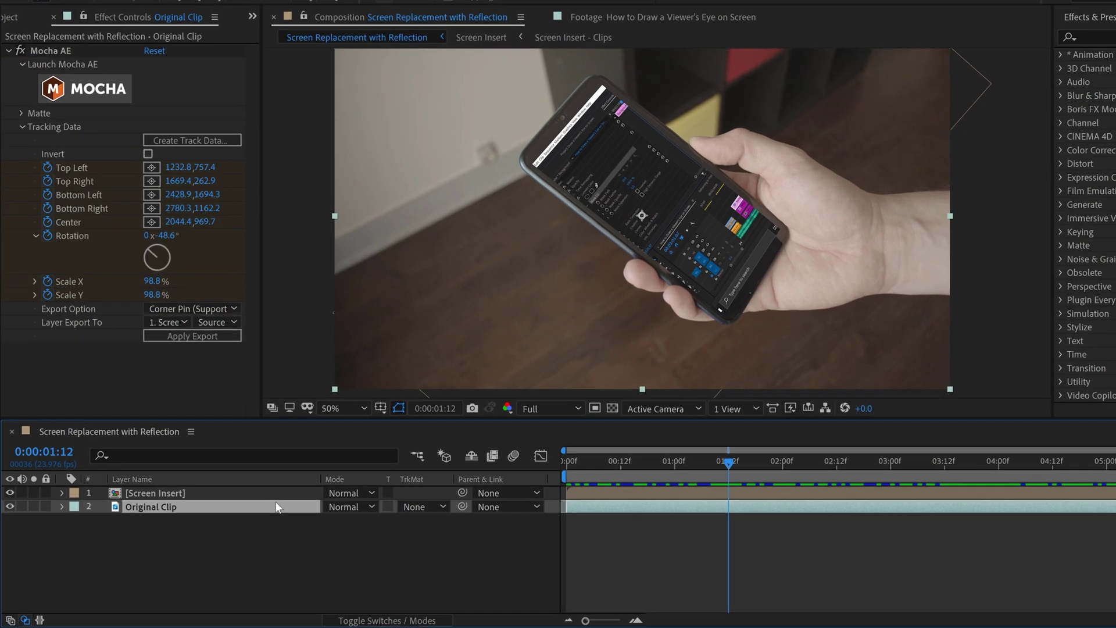
Duplicate Original Clip, name the copy 'reflection', and place it above Screen Insert
key("ctrl+d")
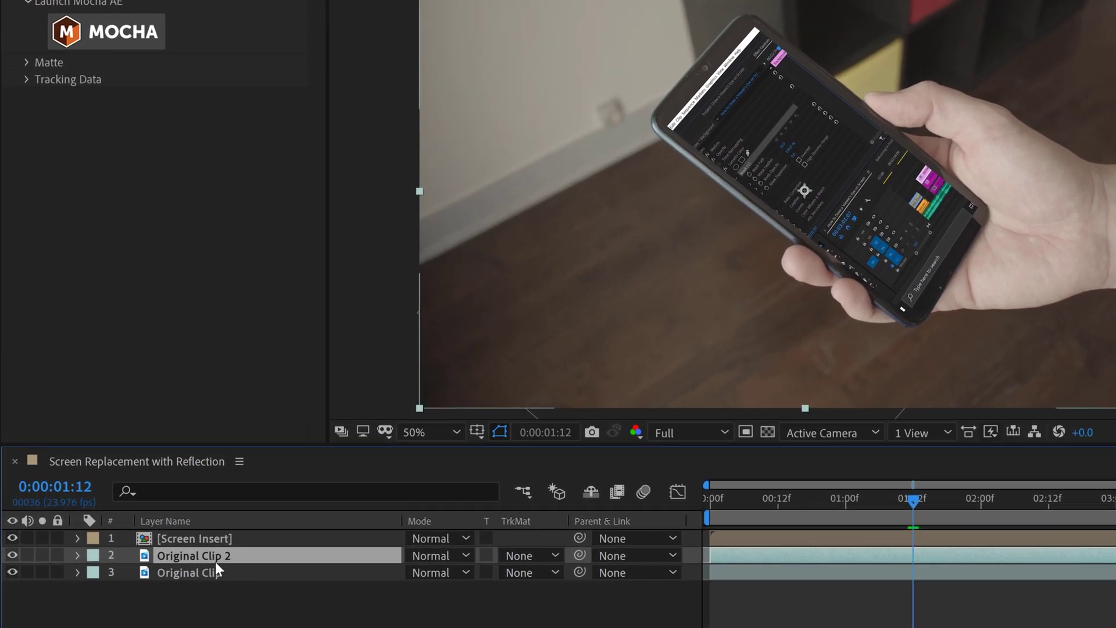
key("Return")
type("reflection")
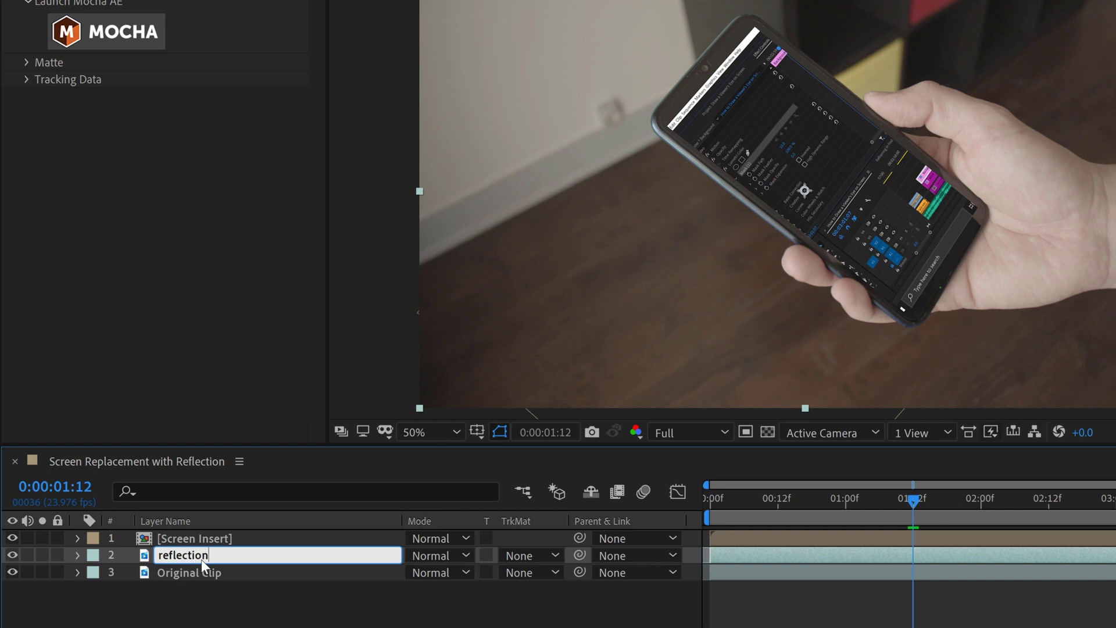
key("Return")
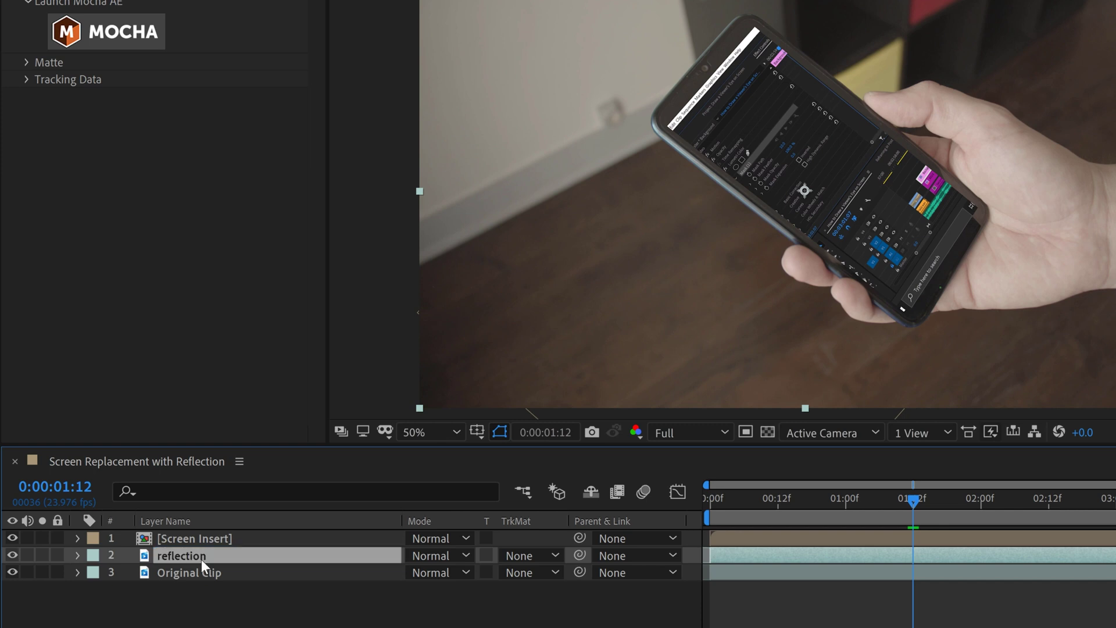
left_click_drag(179, 552, 180, 535)
Solo the reflection, duplicate Screen Insert to the top, and name that copy 'reflection matte'
left_click(42, 537)
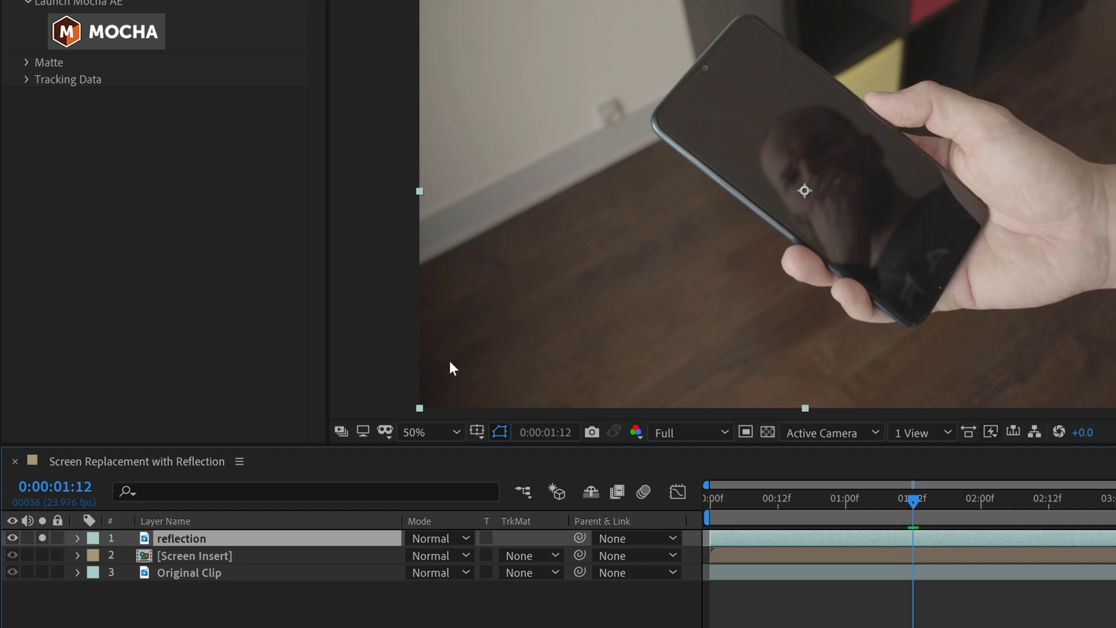
left_click(215, 553)
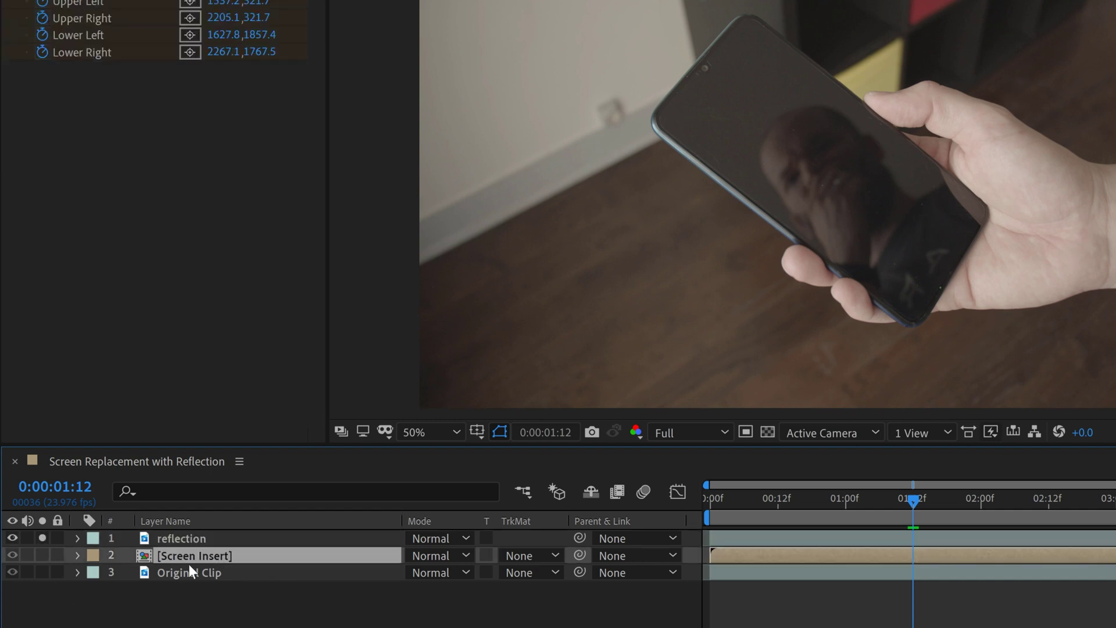
key("ctrl+d")
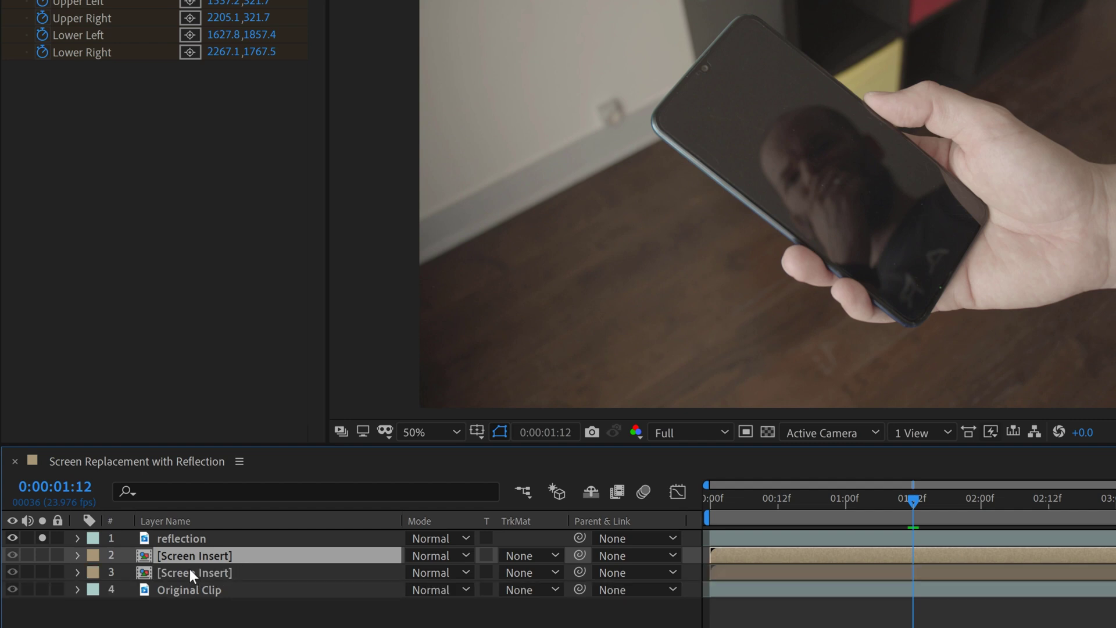
left_click_drag(187, 556, 188, 531)
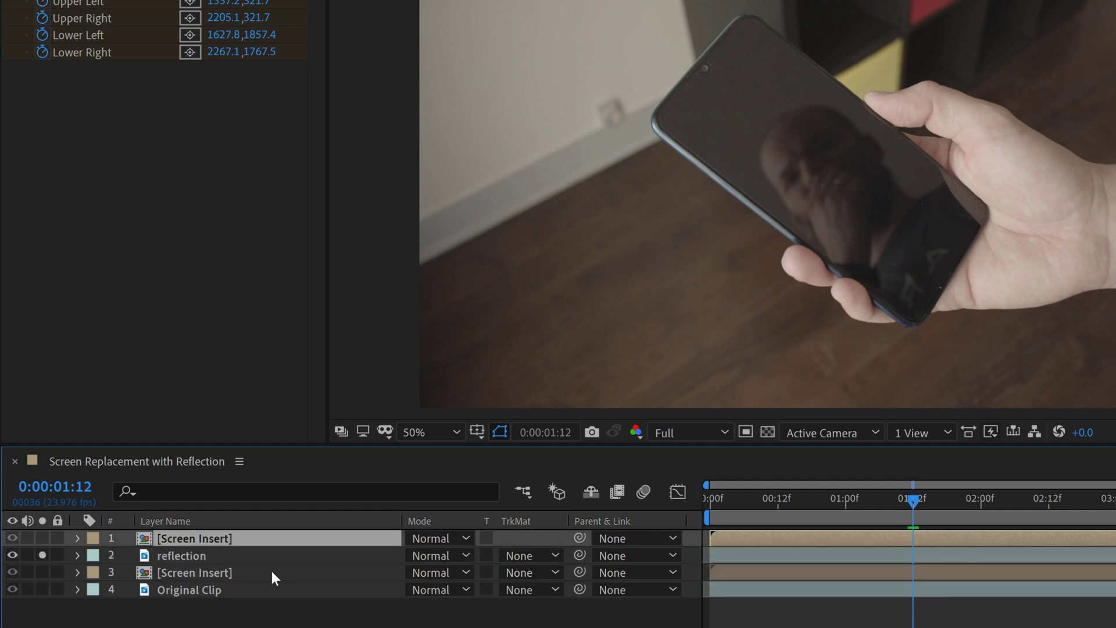
key("Return")
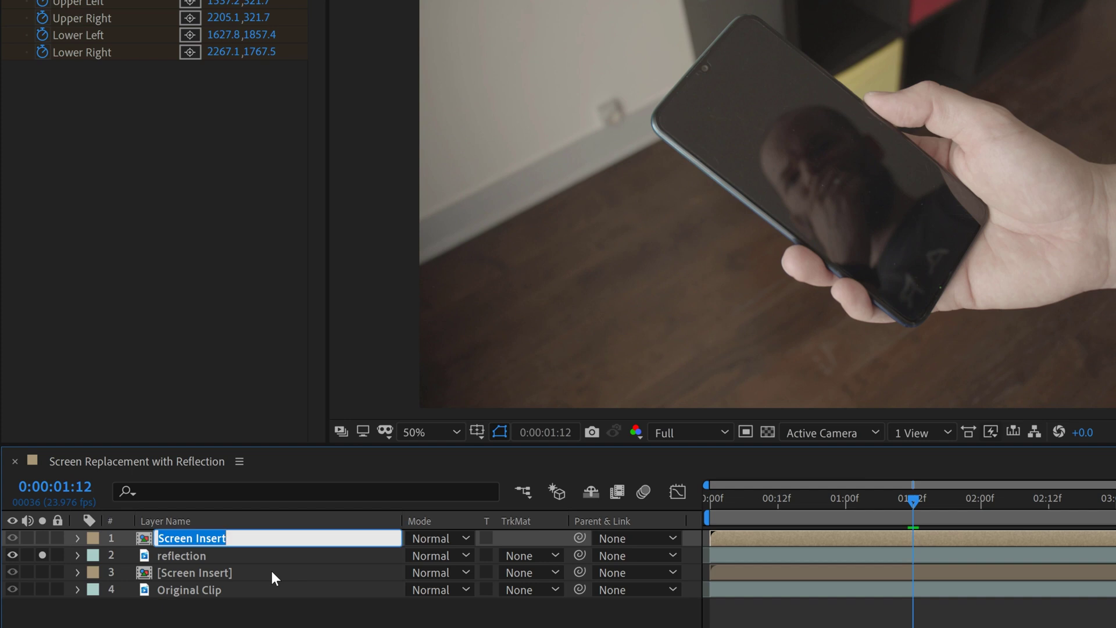
type("reflection m")
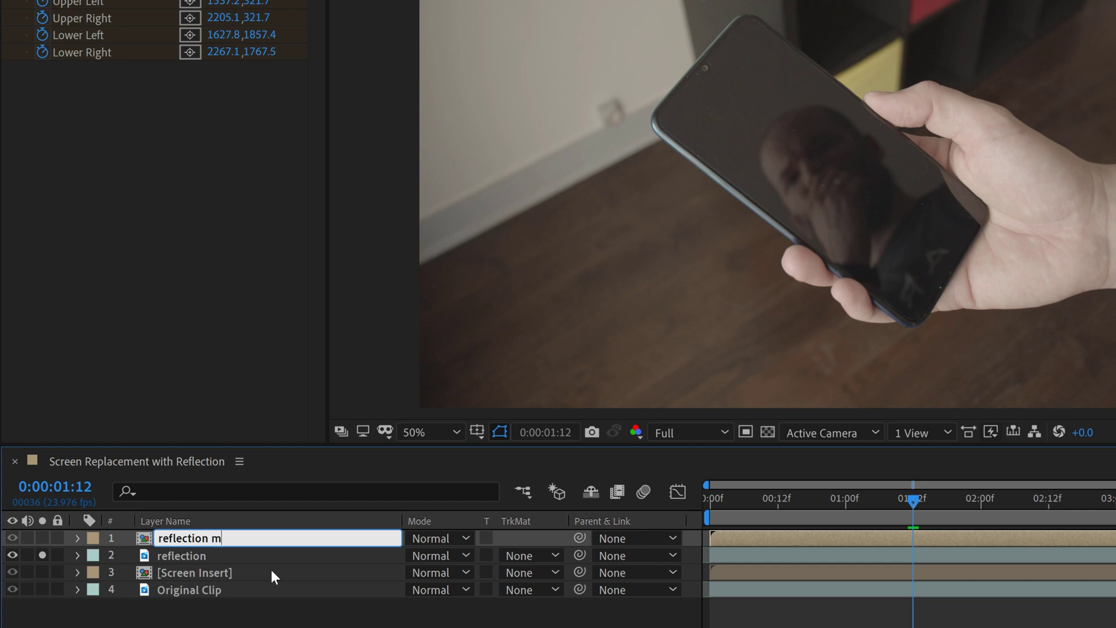
type("atte")
key("Return")
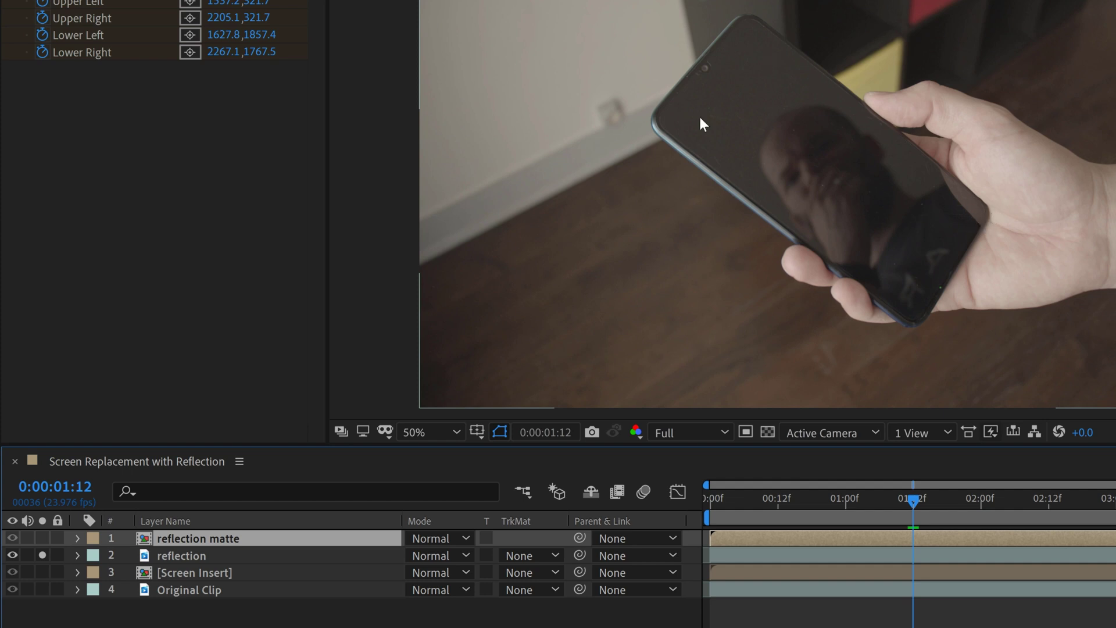
left_click(182, 552)
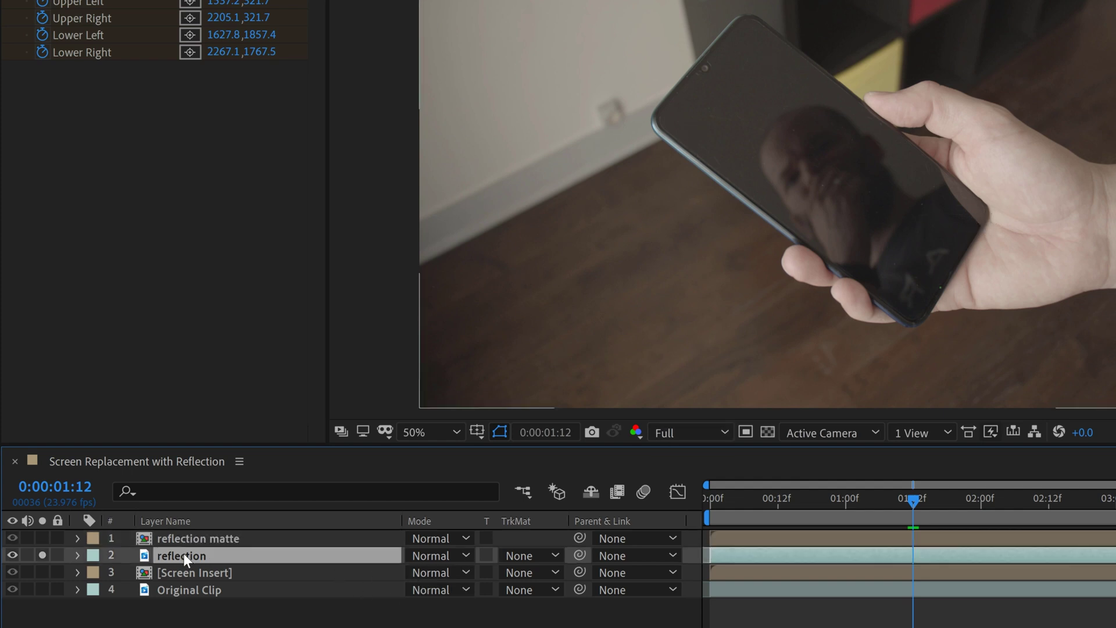
Set the reflection layer's track matte to Alpha Matte 'reflection matte' and preview it
left_click(529, 548)
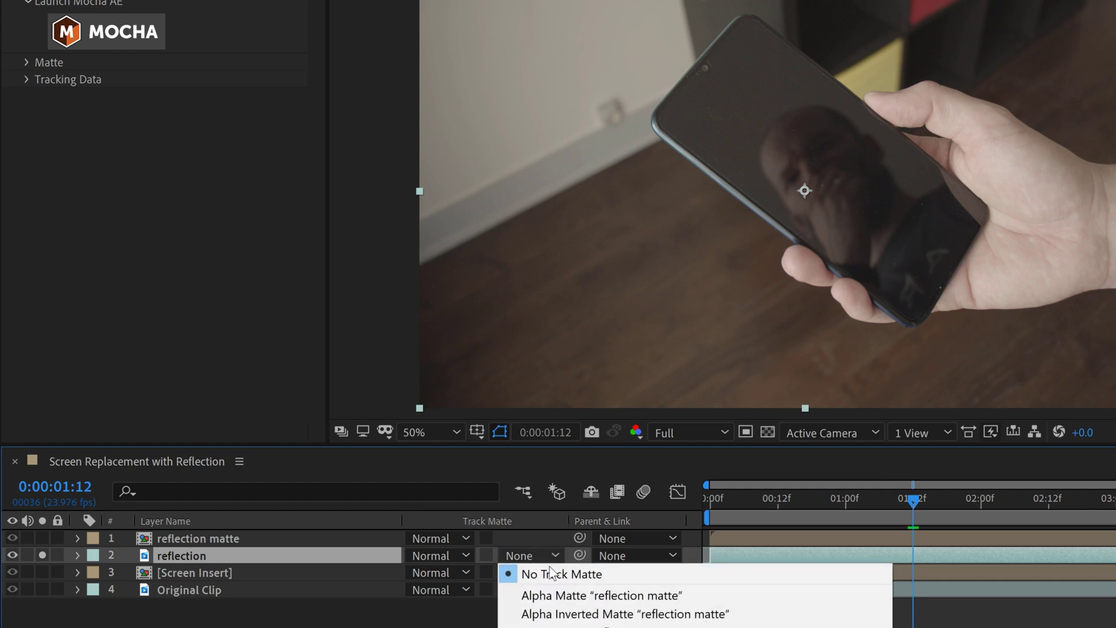
left_click(577, 592)
left_click_drag(917, 503, 825, 519)
key("space")
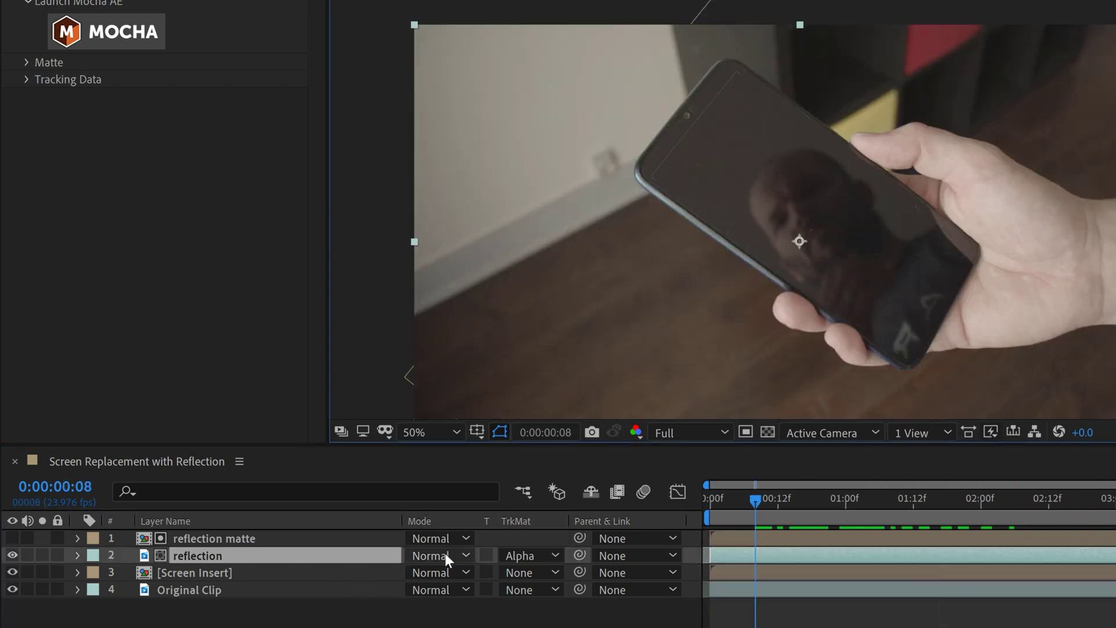
Switch the reflection layer's blend mode to Lighten and inspect the phone composite
left_click(447, 558)
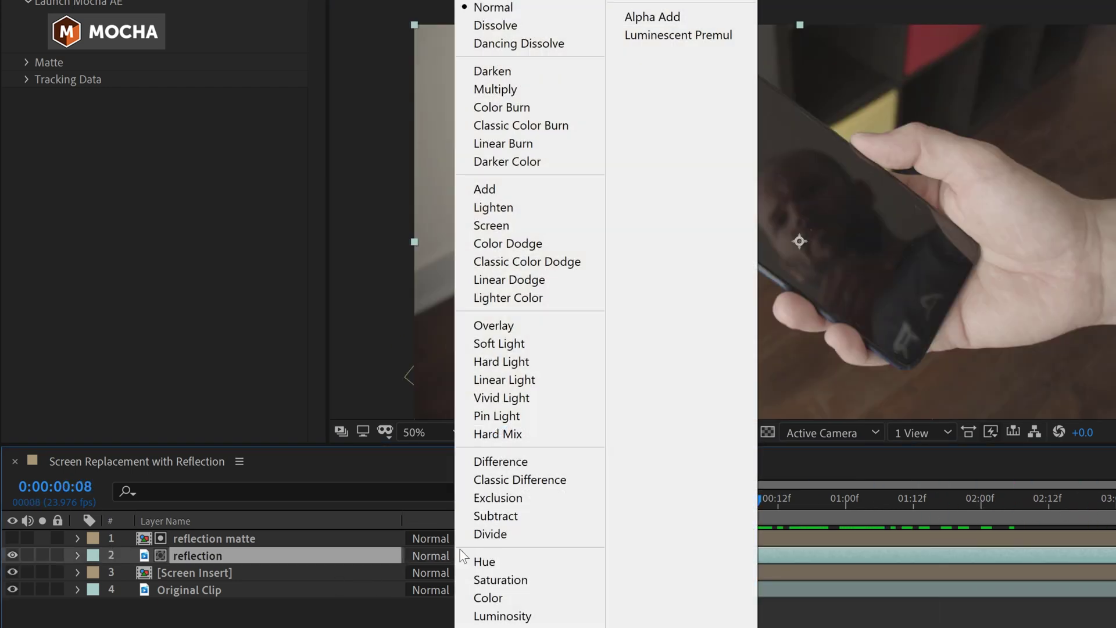
left_click(497, 208)
scroll(822, 250, "up", 2)
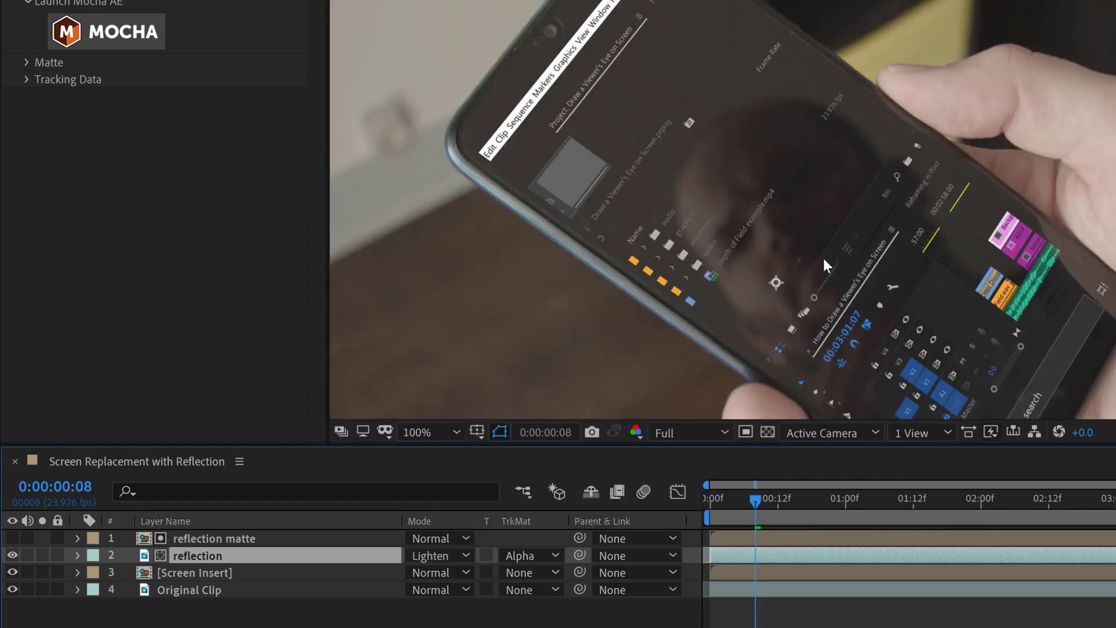
left_click_drag(823, 258, 848, 259)
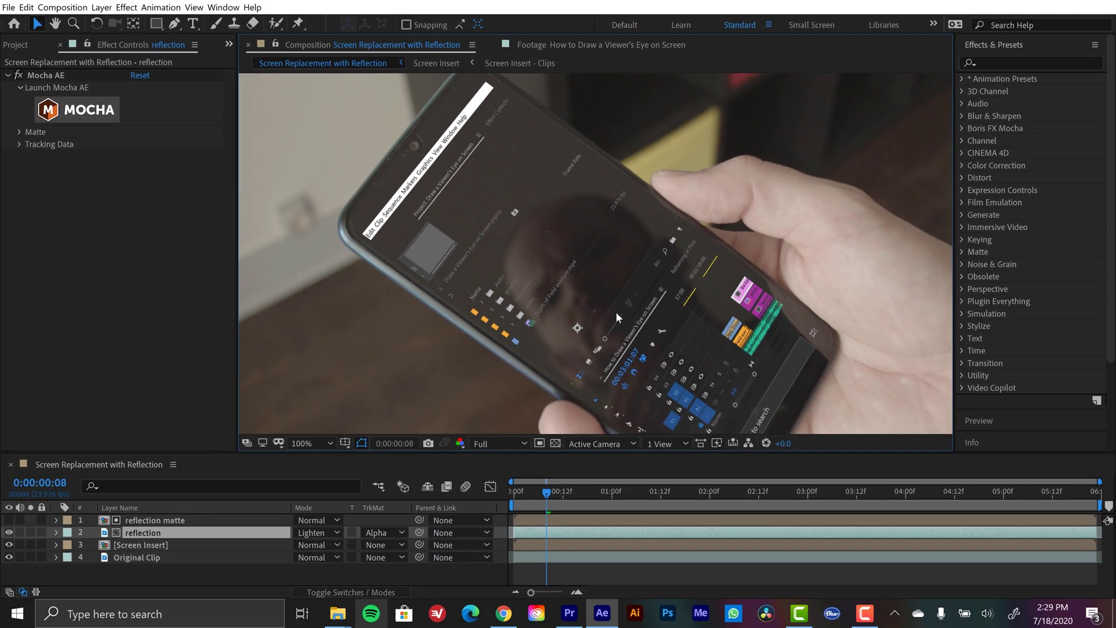
left_click_drag(618, 329, 620, 305)
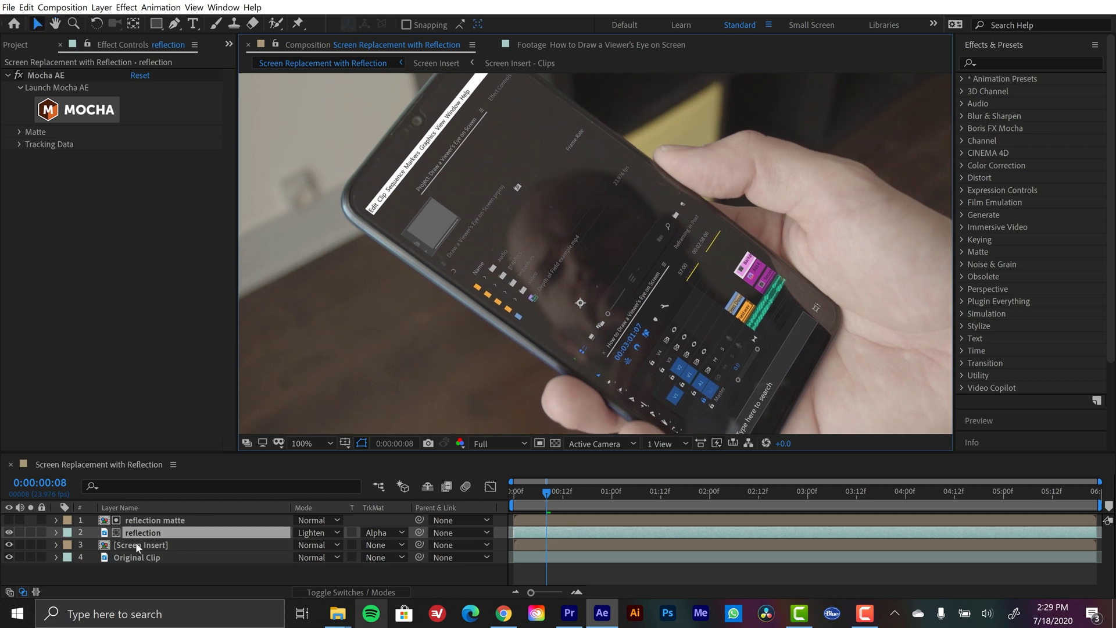
key("t")
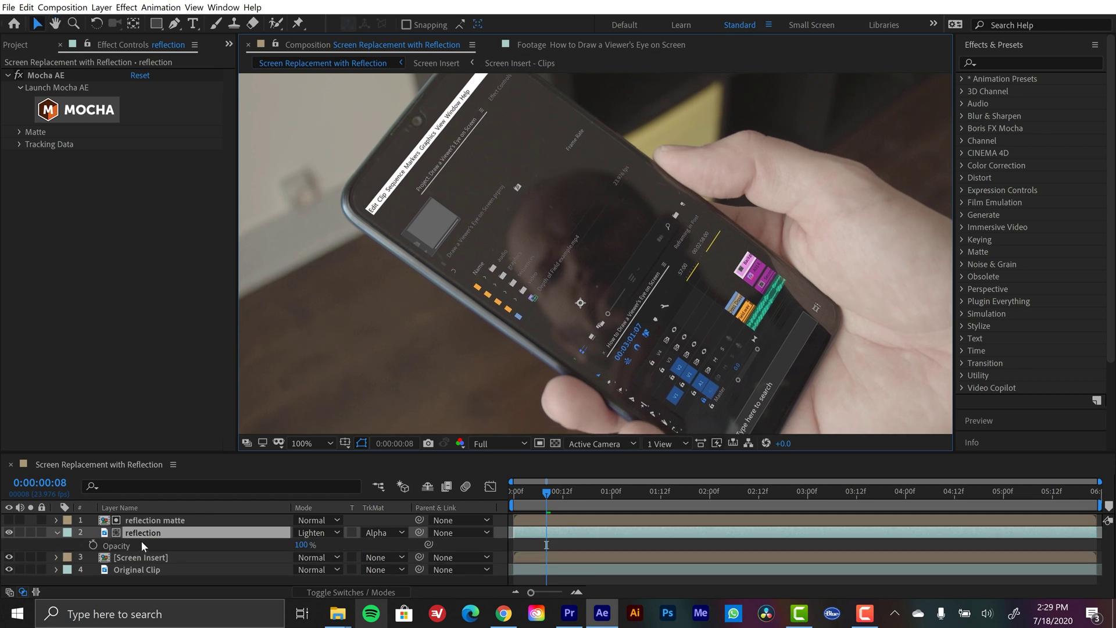
key("shift+s")
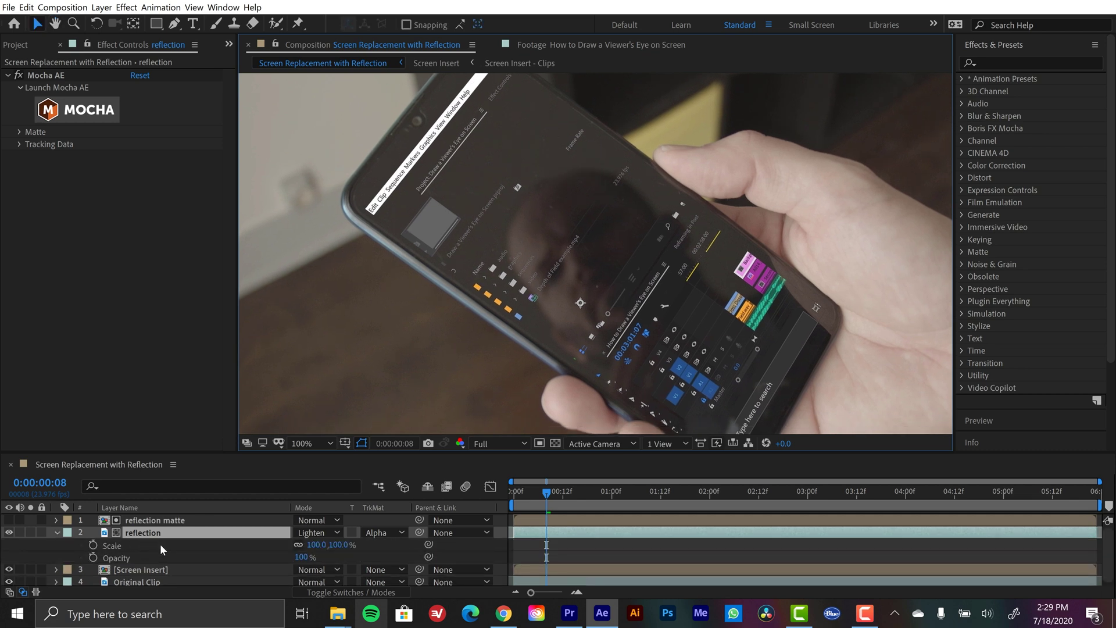
key("shift+p")
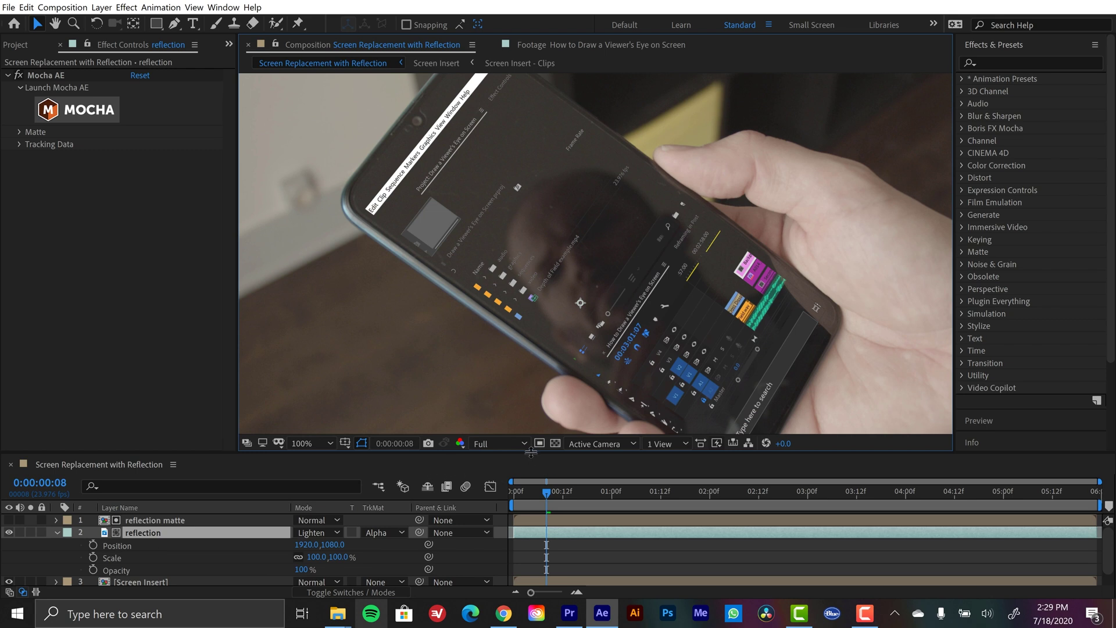
left_click_drag(531, 452, 530, 424)
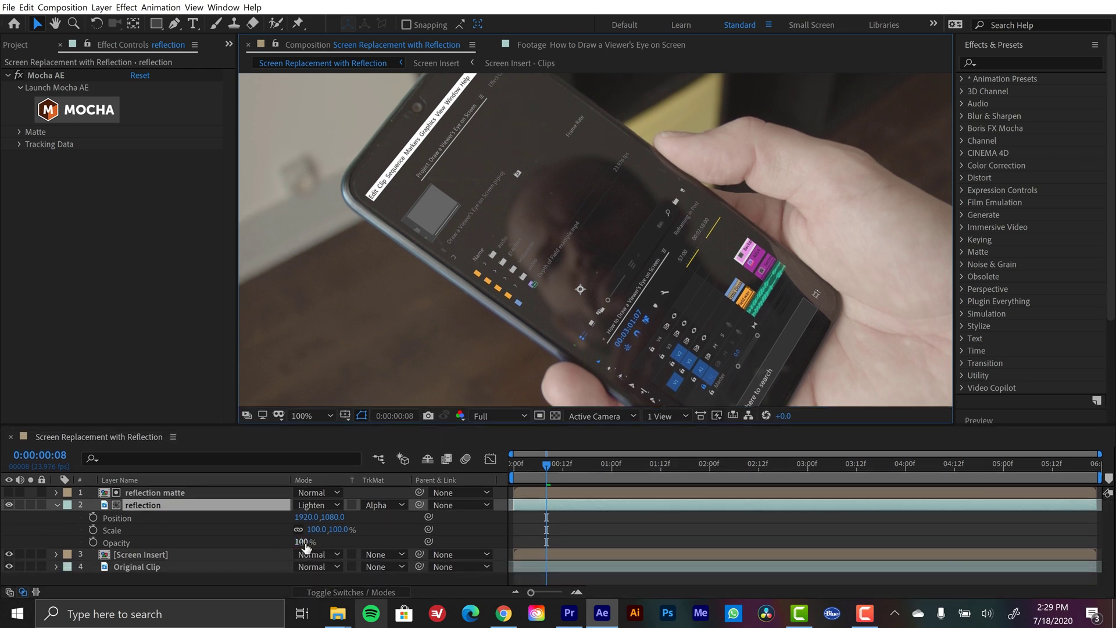
left_click_drag(303, 543, 399, 522)
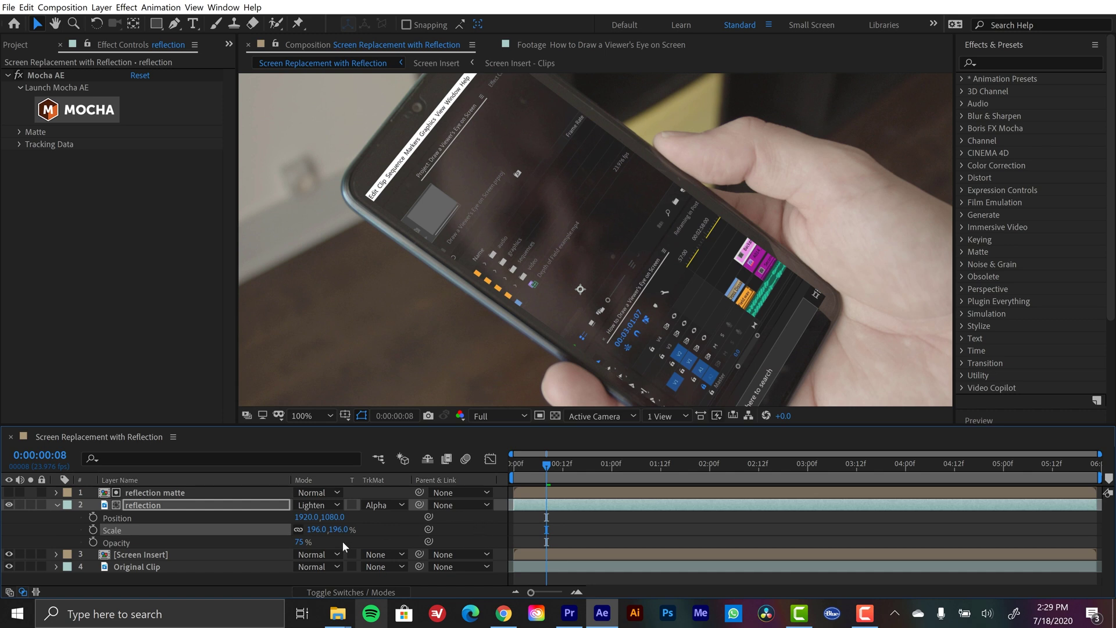
key("ctrl+z")
key("ctrl+z")
key("ctrl+z")
key("ctrl+z")
key("ctrl+z")
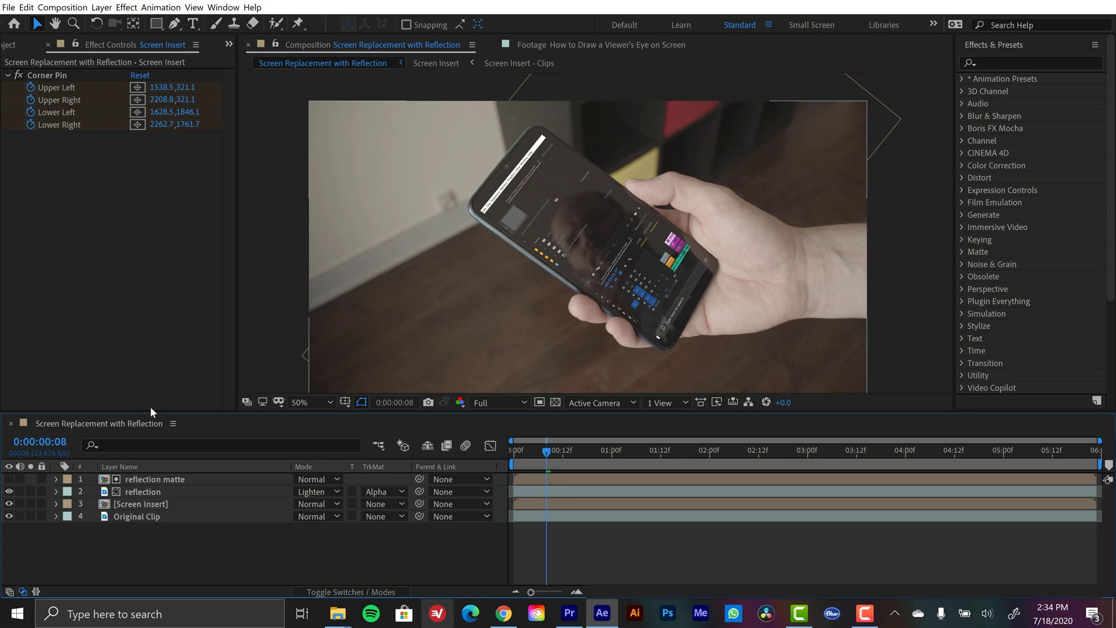
Duplicate Screen Insert and move one copy below Original Clip
left_click(146, 503)
key("ctrl+d")
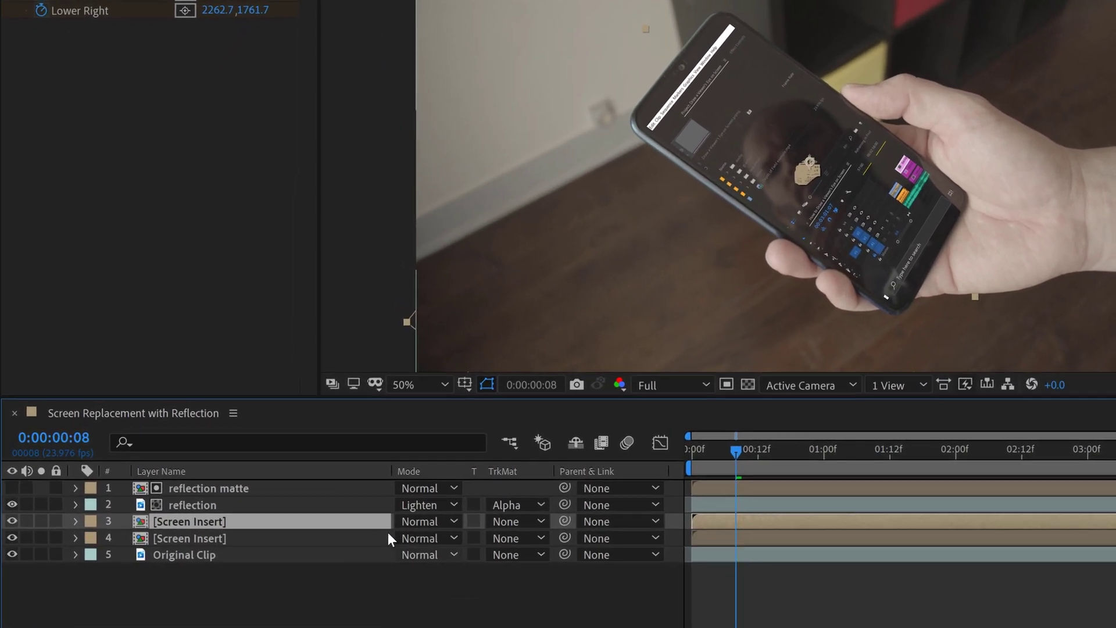
left_click_drag(192, 521, 196, 560)
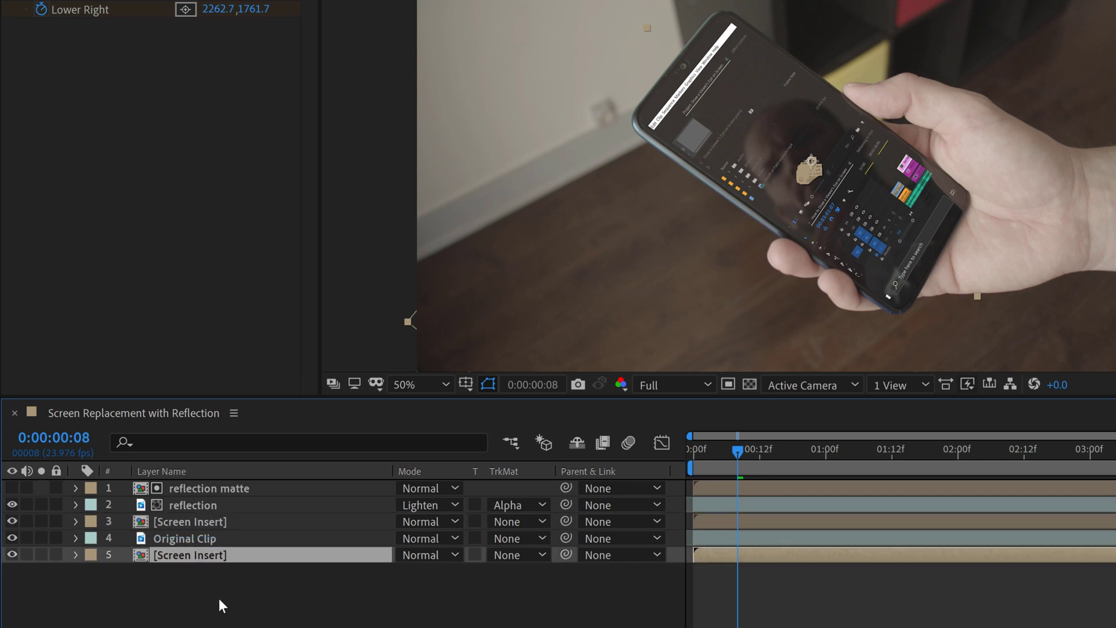
Give Original Clip an Alpha Inverted Matte from Screen Insert and check the cut-out screen in solo
left_click(199, 539)
left_click(525, 537)
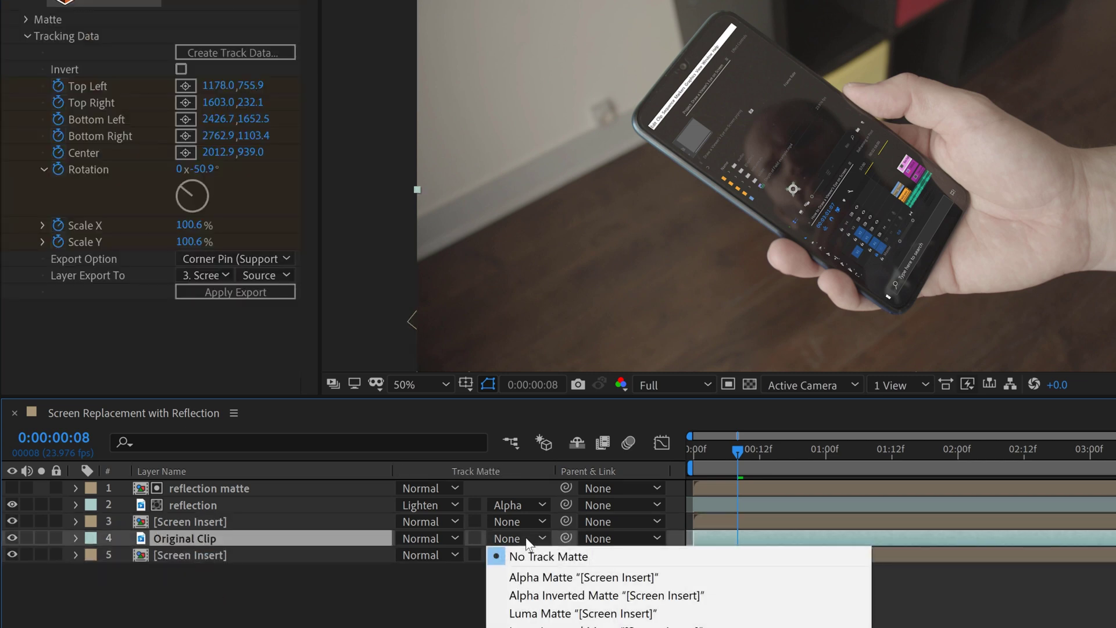
left_click(545, 591)
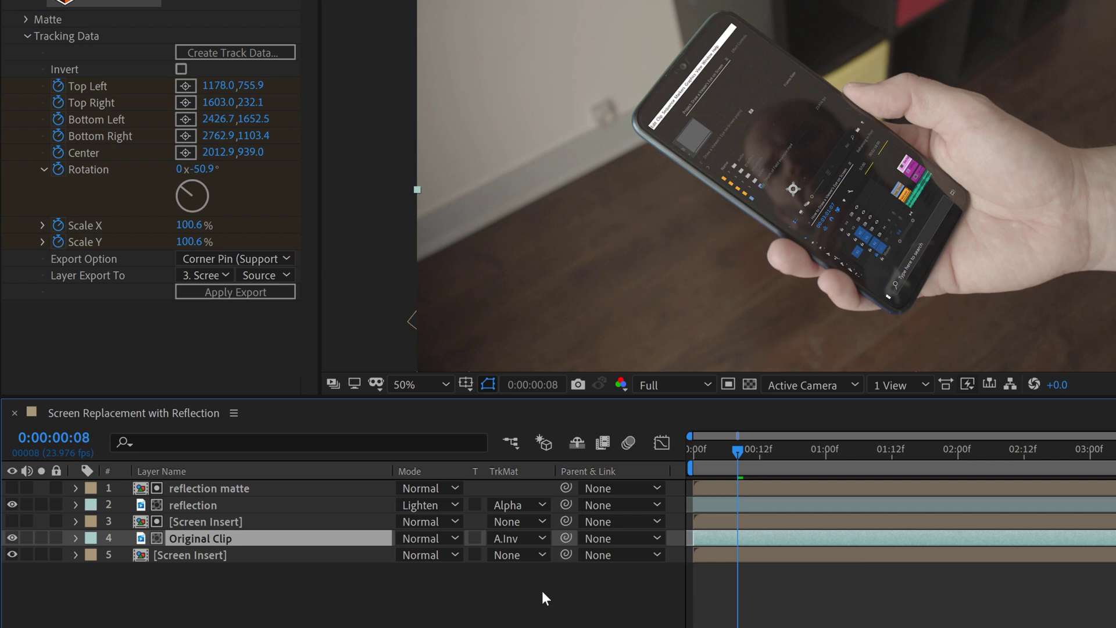
key("t")
left_click(41, 538)
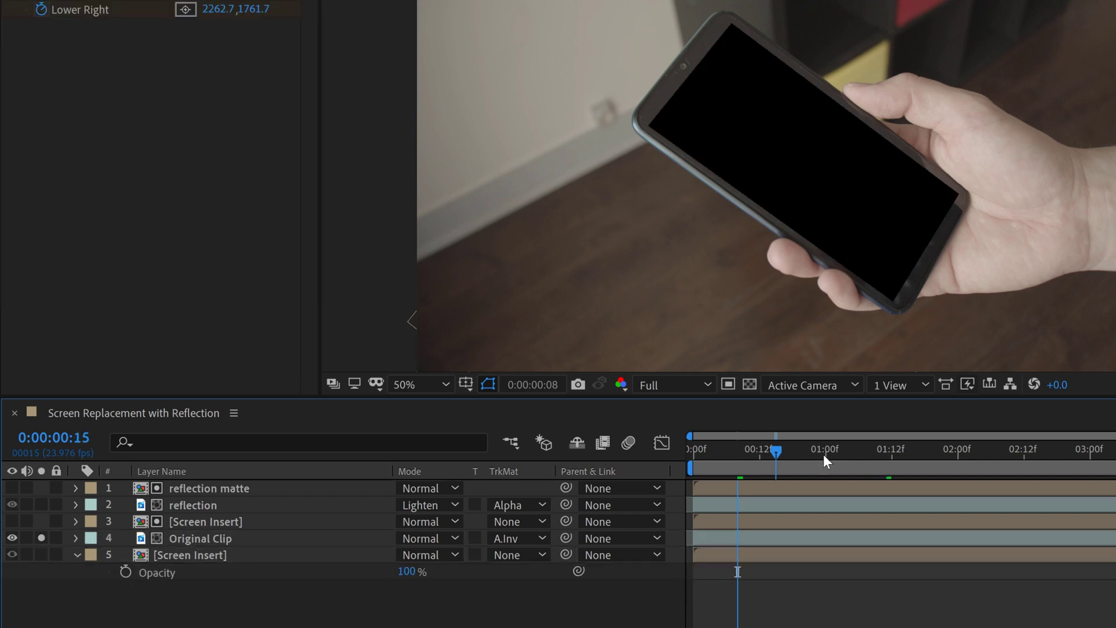
left_click_drag(825, 460, 704, 459)
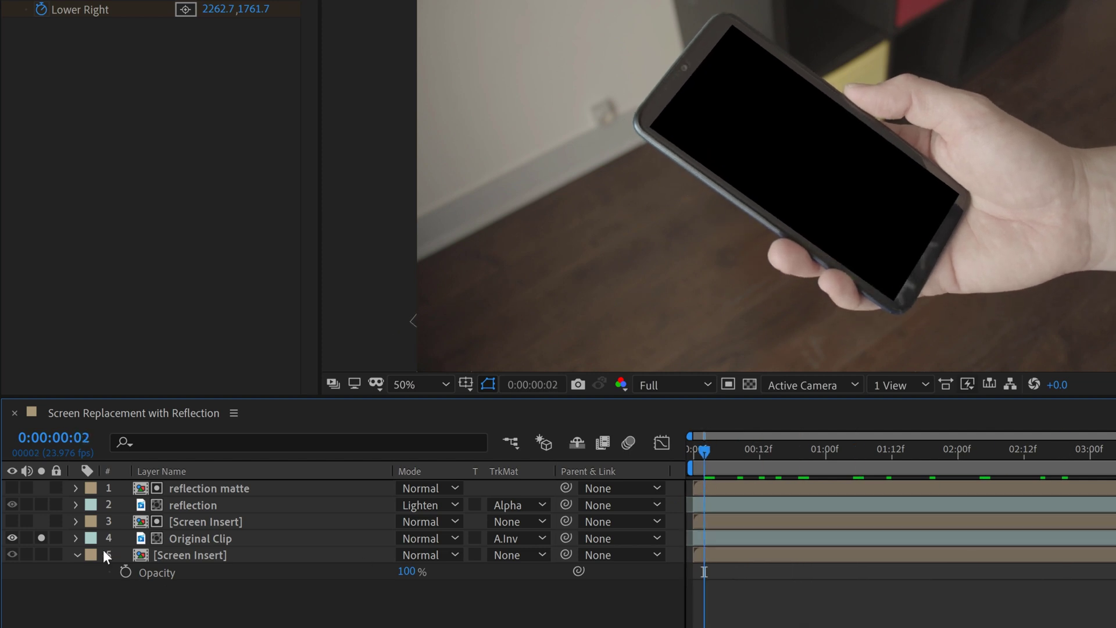
left_click(41, 538)
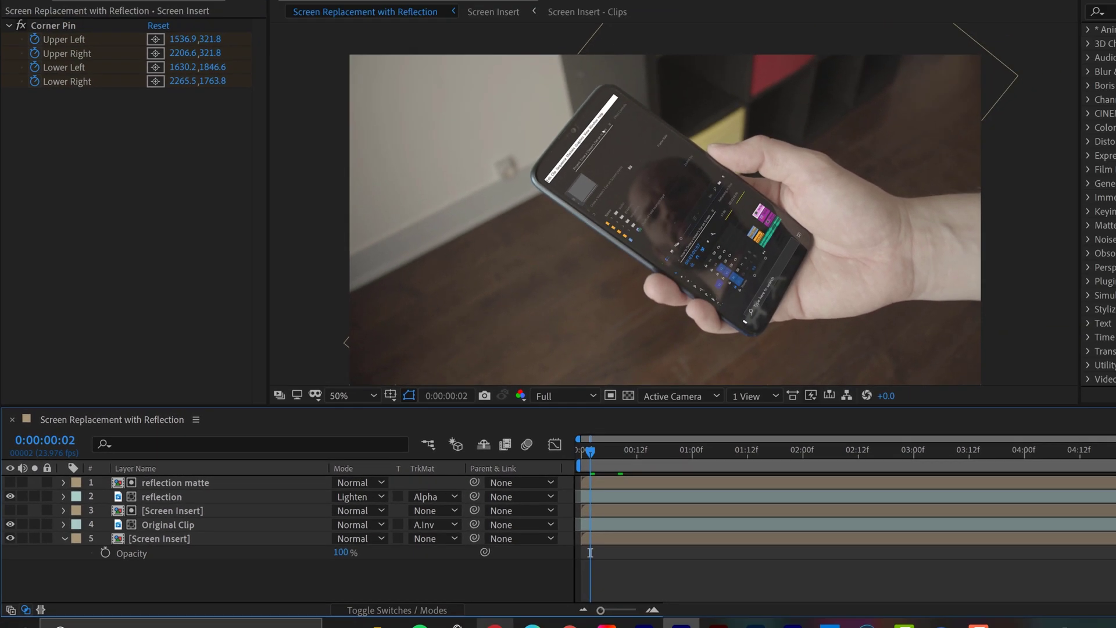
left_click(1107, 11)
Apply the Transform effect to the lower Screen Insert copy, keeping Scale and Position at defaults
type("trans")
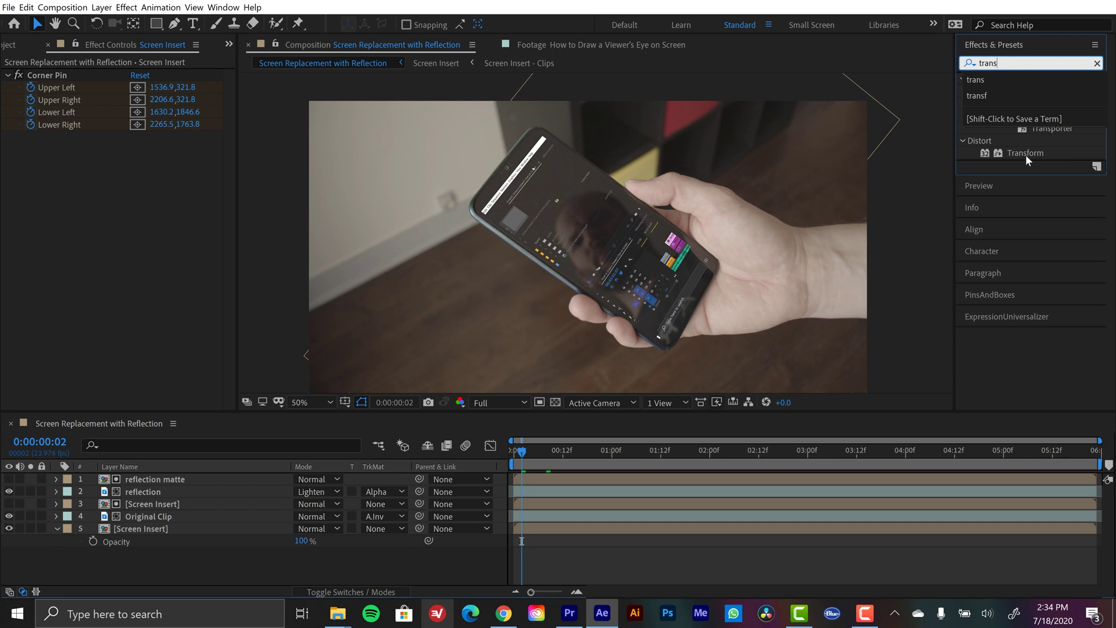
left_click_drag(1025, 153, 168, 529)
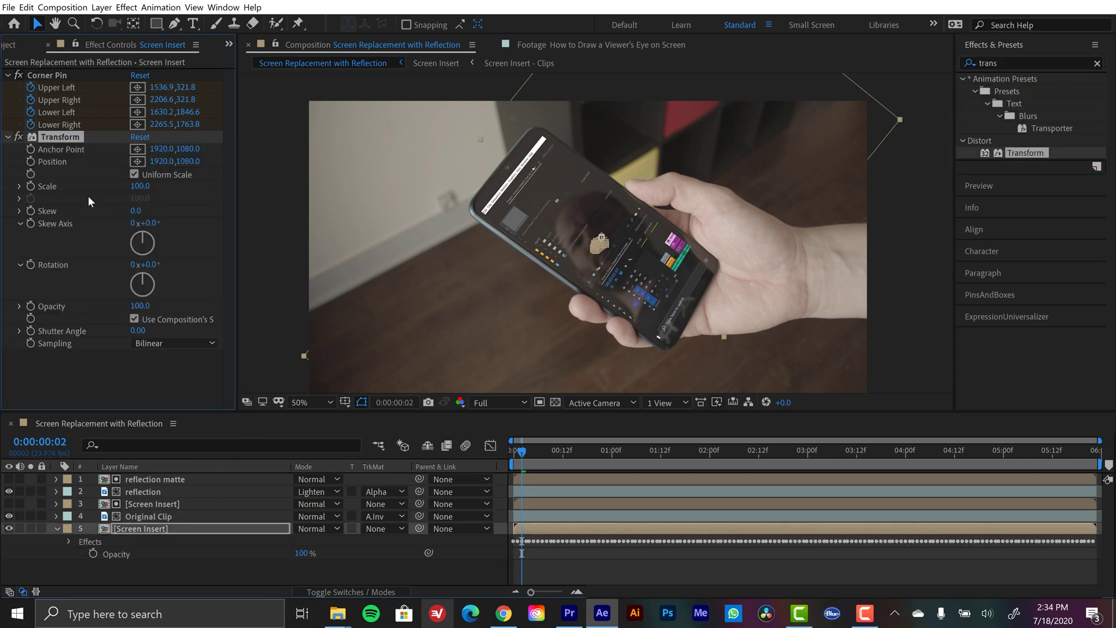
left_click_drag(139, 186, 96, 215)
key("ctrl+z")
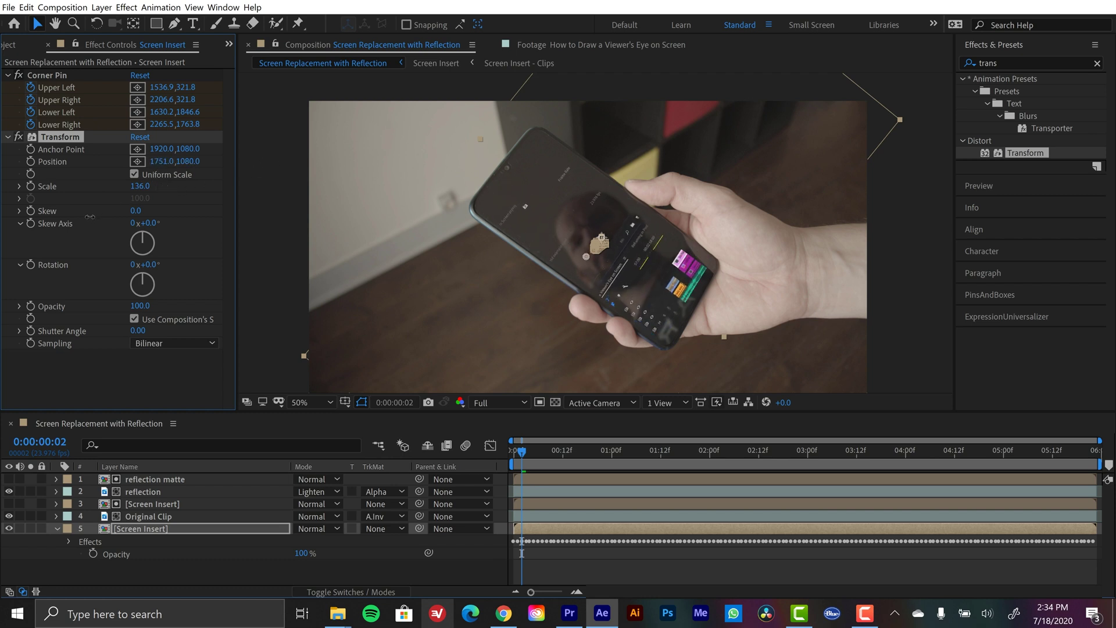
key("ctrl+z")
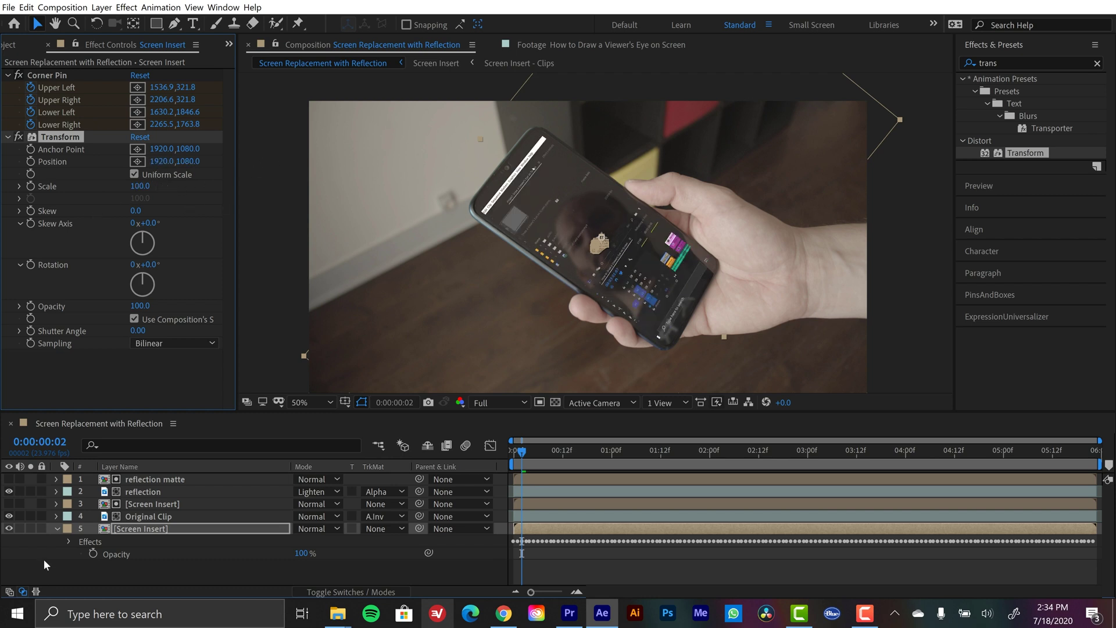
Solo the lower screen insert, Original Clip, then the reflection in turn to compare them
left_click(31, 528)
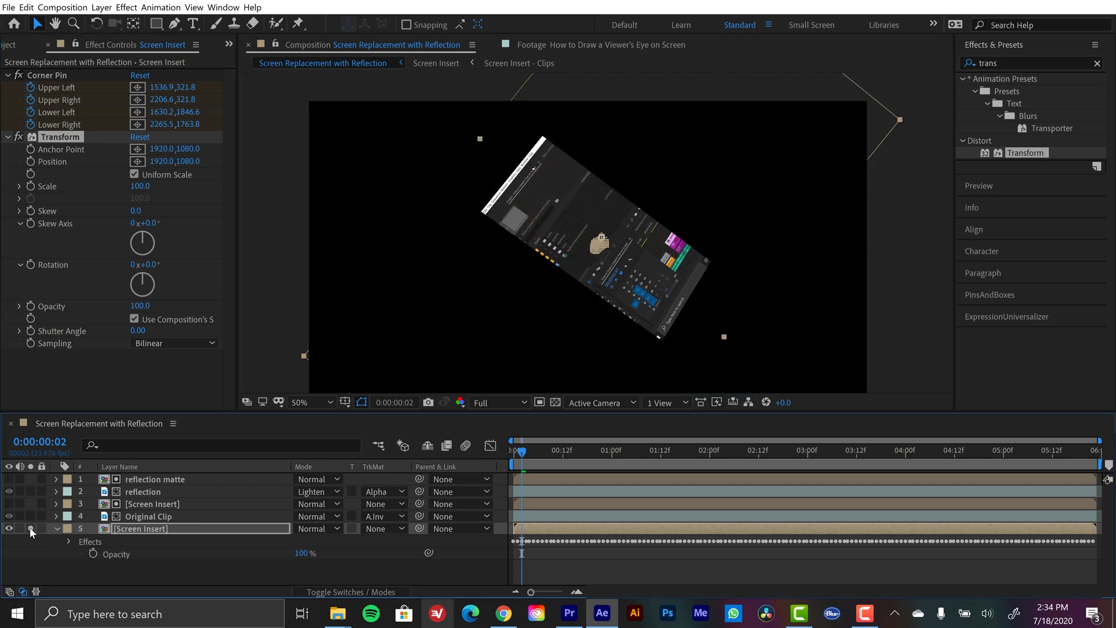
left_click(31, 528)
left_click(31, 517)
left_click(30, 515)
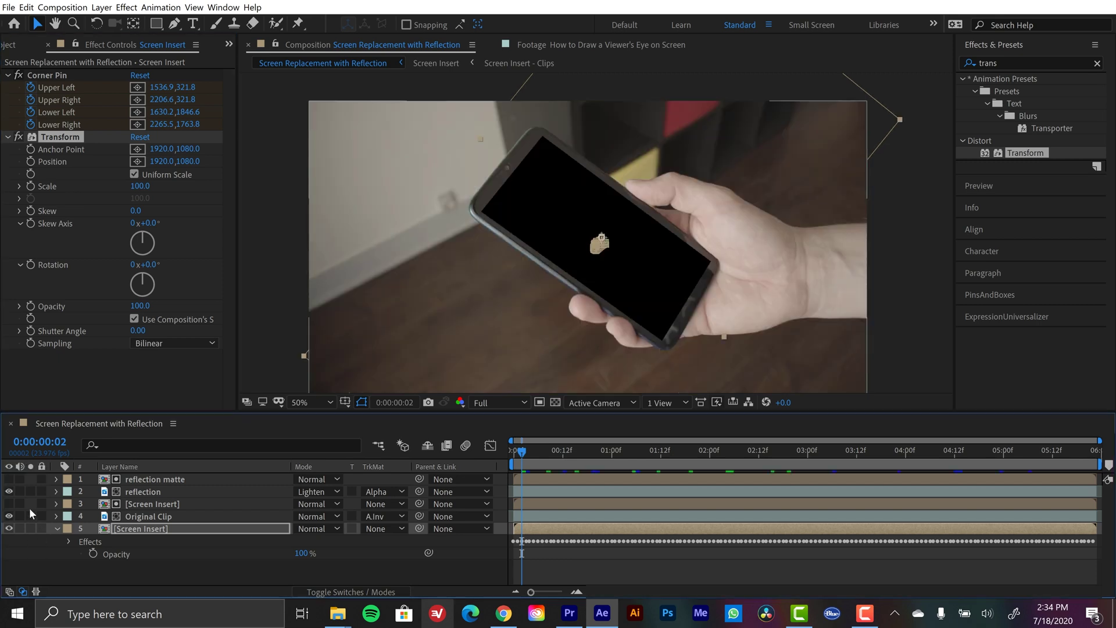
left_click(28, 489)
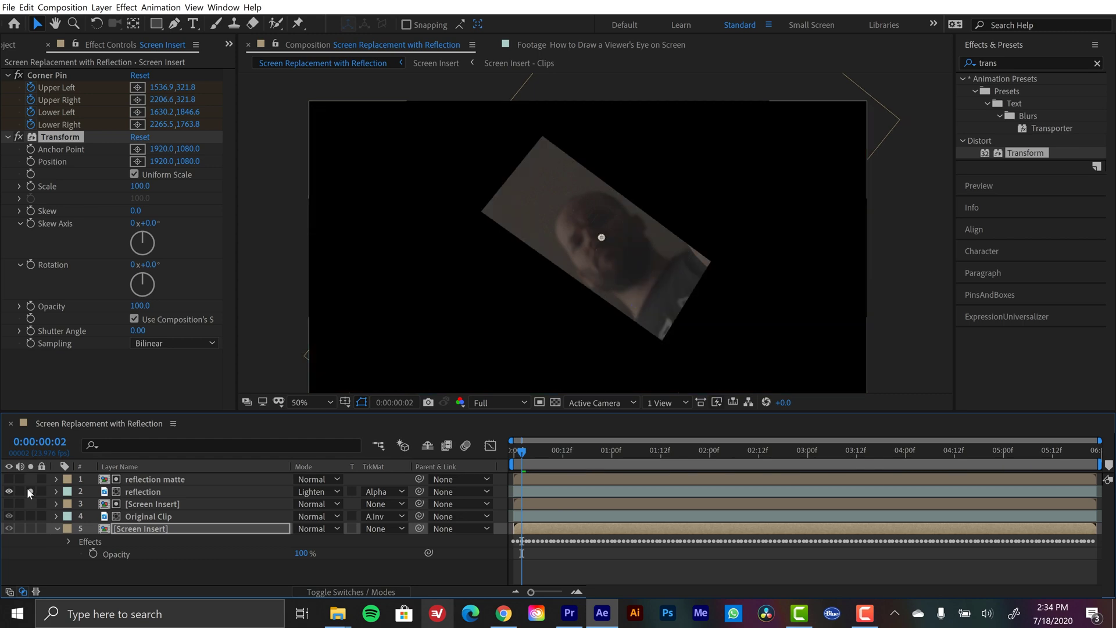